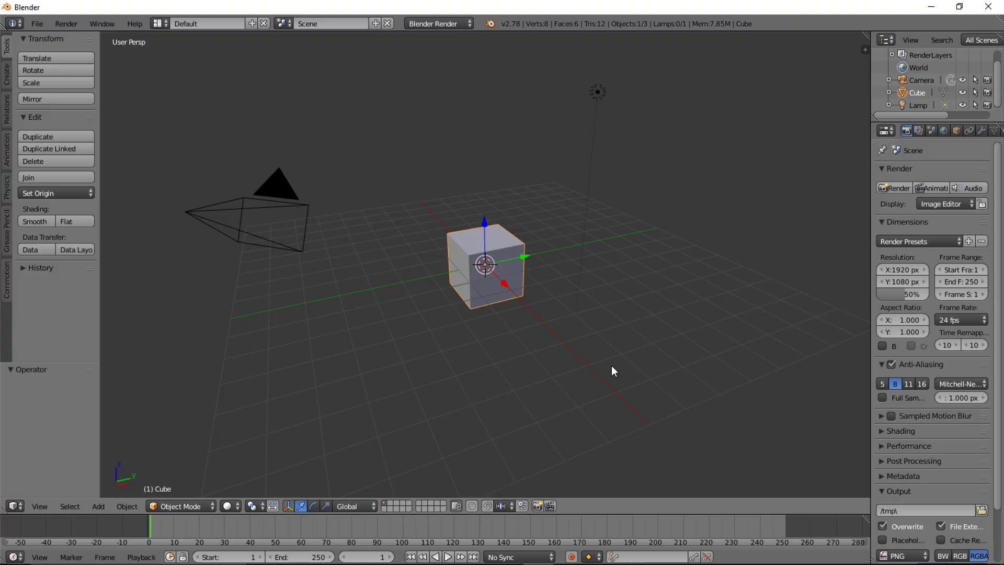
Align the camera to the top view and delete the default cube.
key("KP_7")
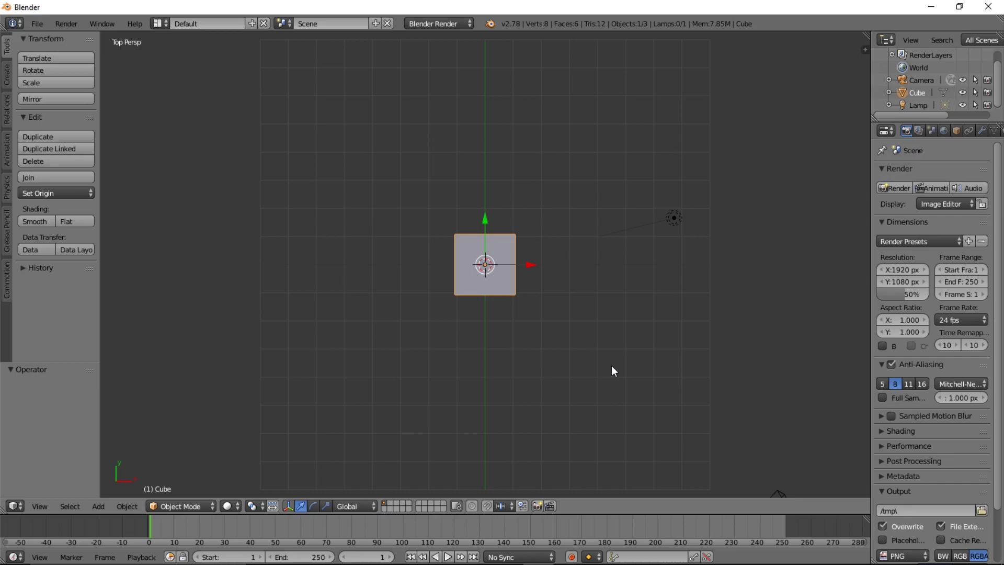
key("ctrl+alt+KP_0")
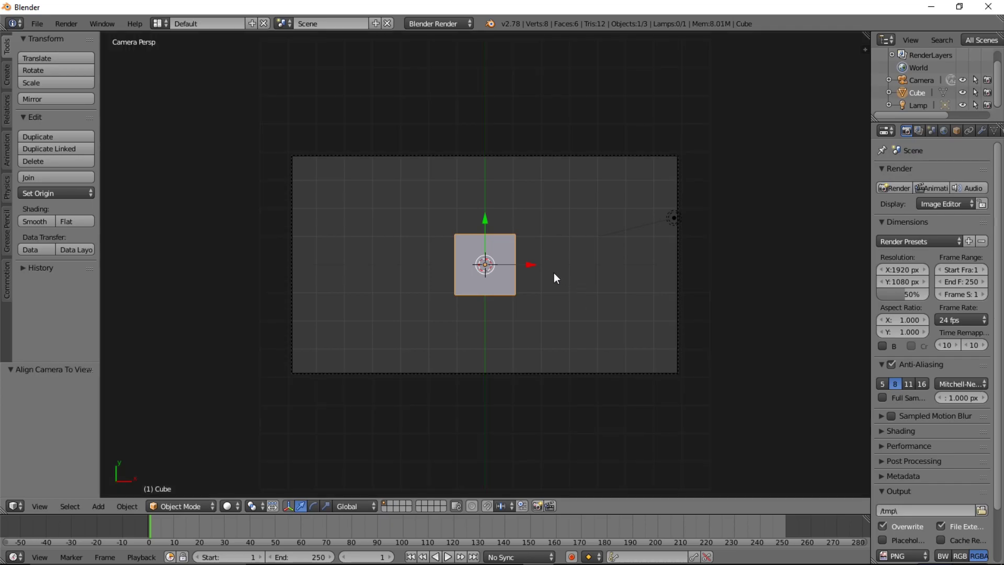
key("x")
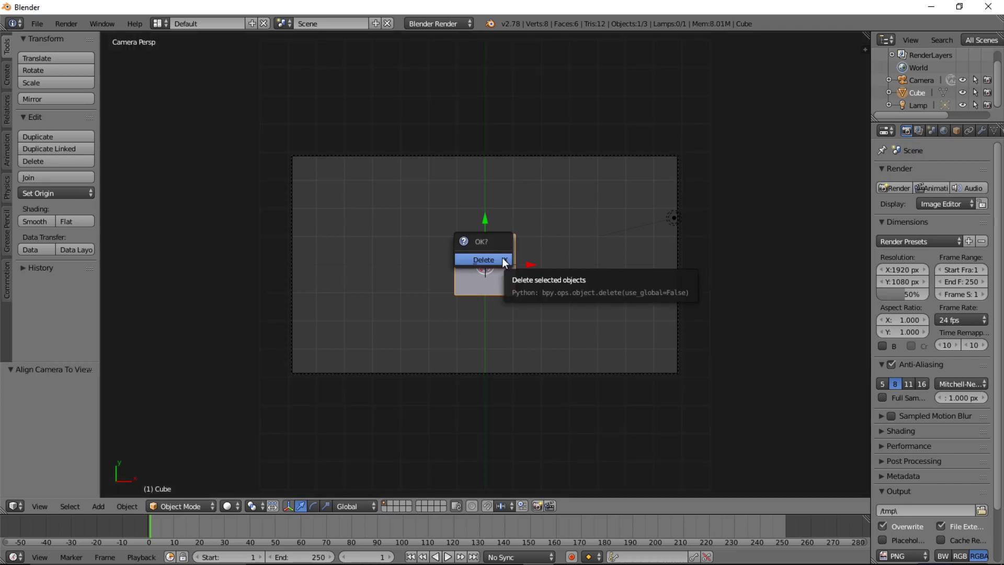
left_click(502, 259)
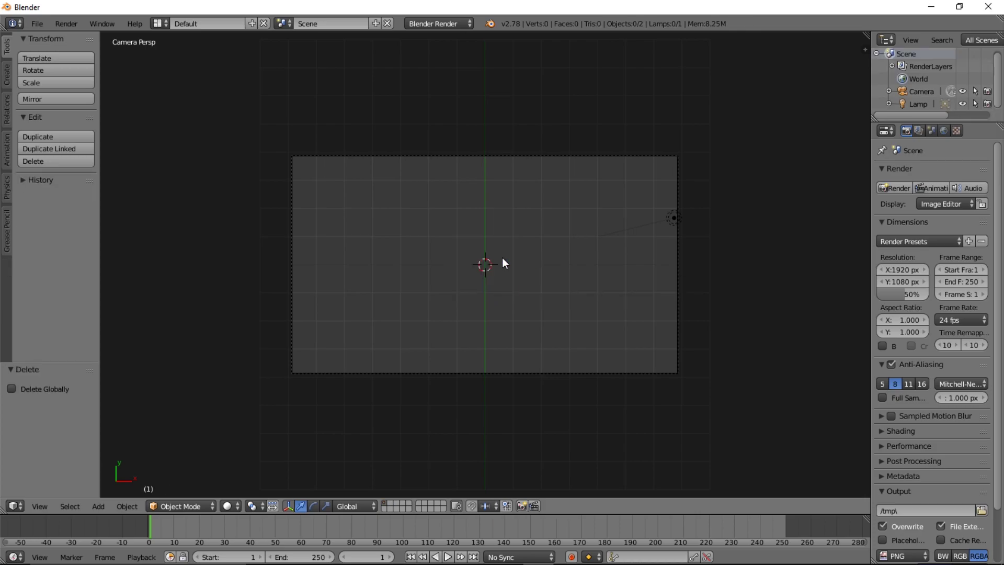
Add a Ball metaball at the 3D cursor in the middle of the camera frame.
scroll(652, 360, "up", 2)
scroll(651, 358, "down", 1)
scroll(648, 354, "up", 2)
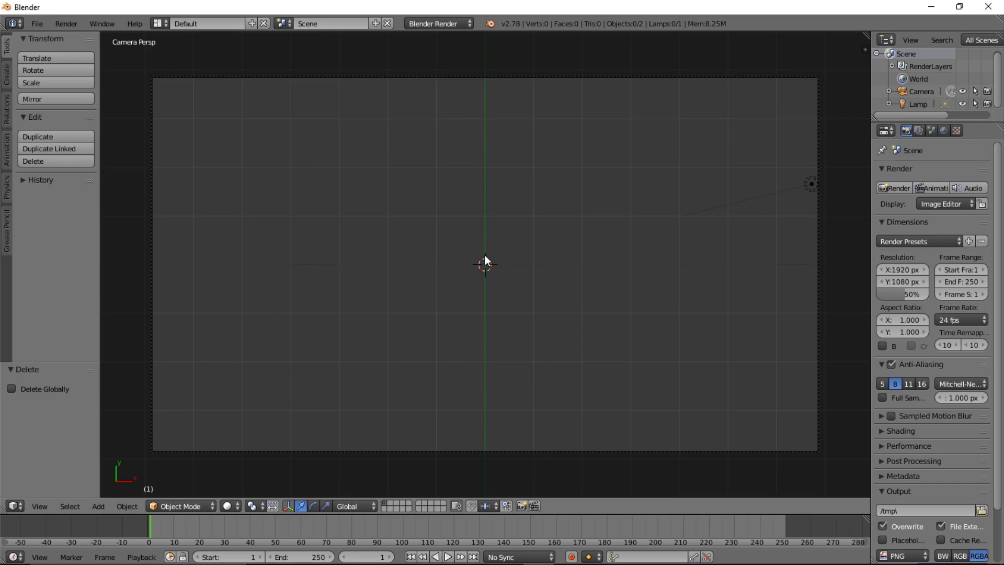
scroll(469, 204, "down", 2)
scroll(469, 200, "up", 1)
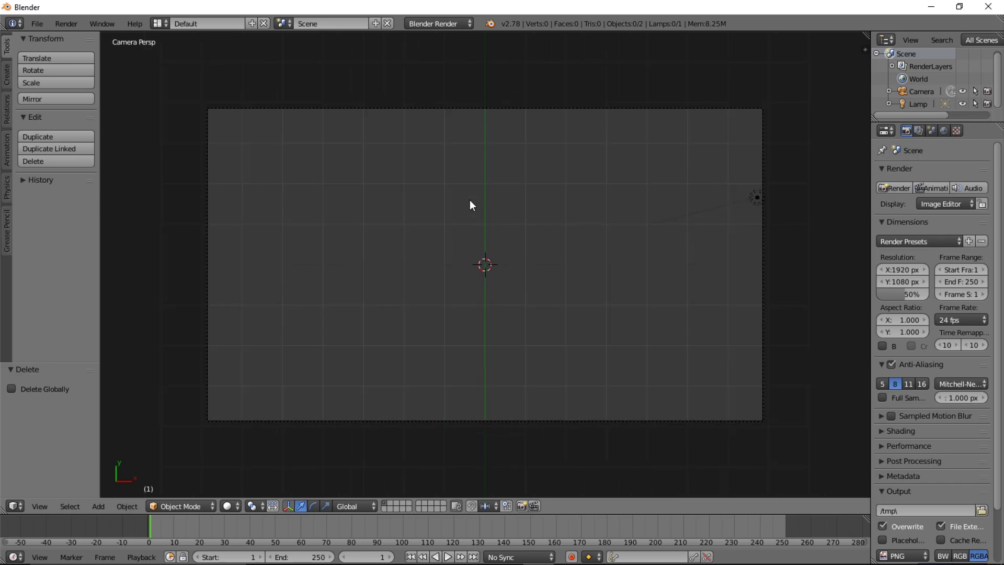
key("shift+a")
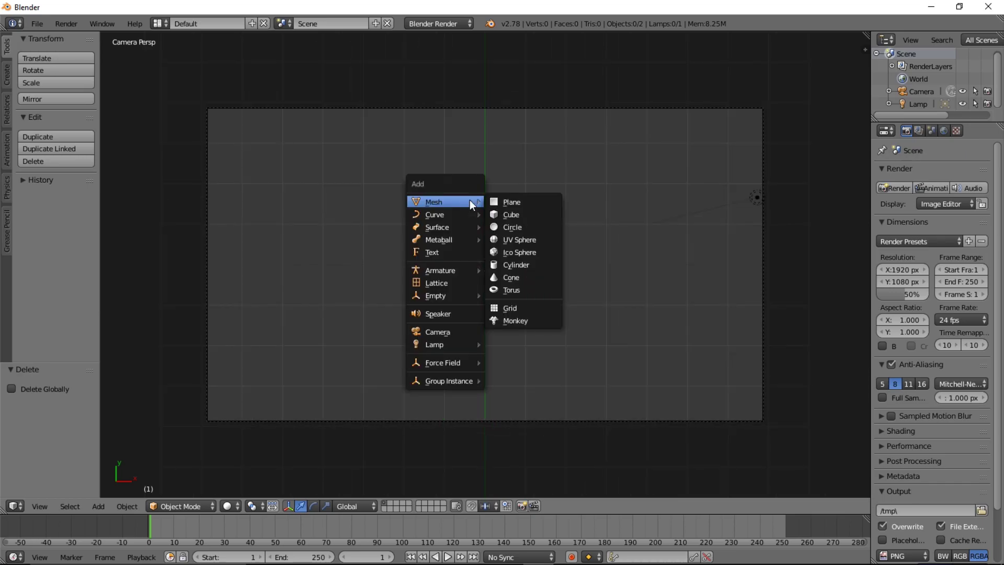
mouse_move(450, 238)
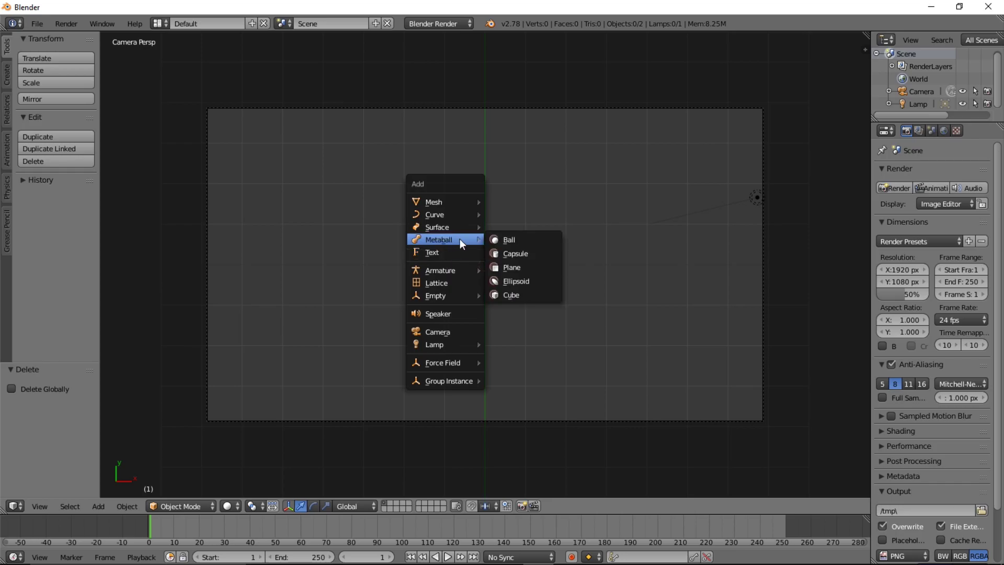
left_click(496, 238)
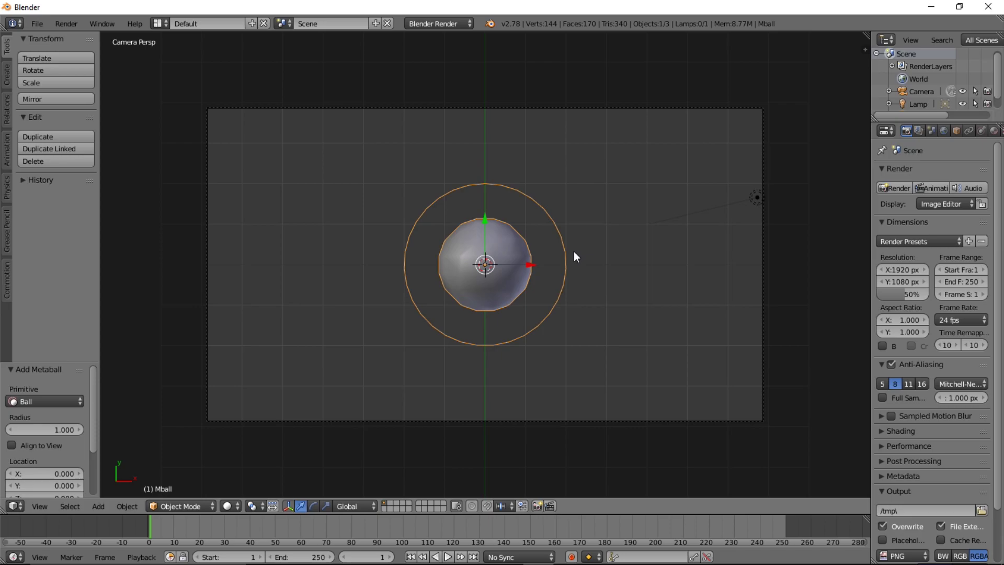
Duplicate the metaball up and to the left of the original and scale the copy to about 0.645.
key("shift+d")
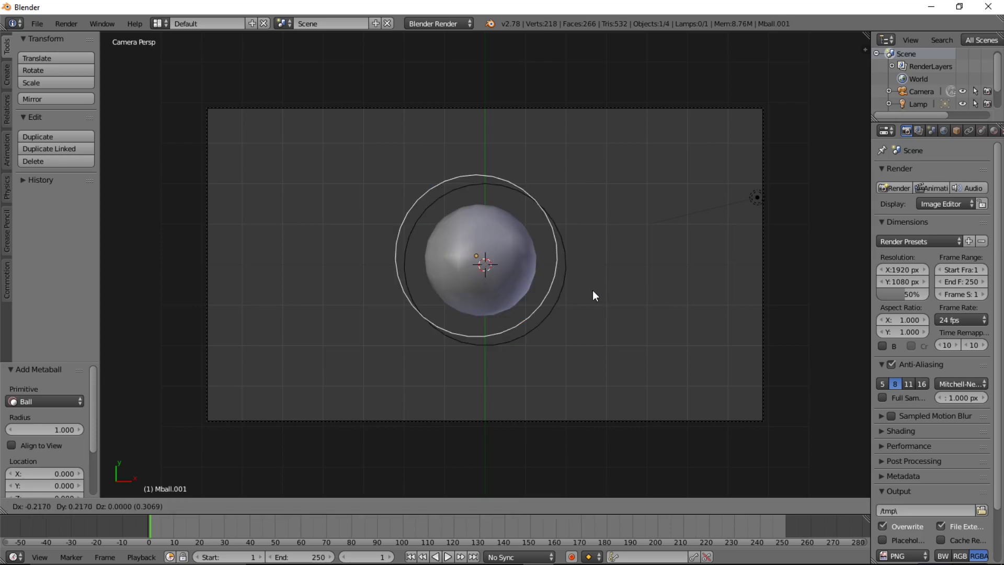
left_click(559, 248)
key("s")
left_click(554, 230)
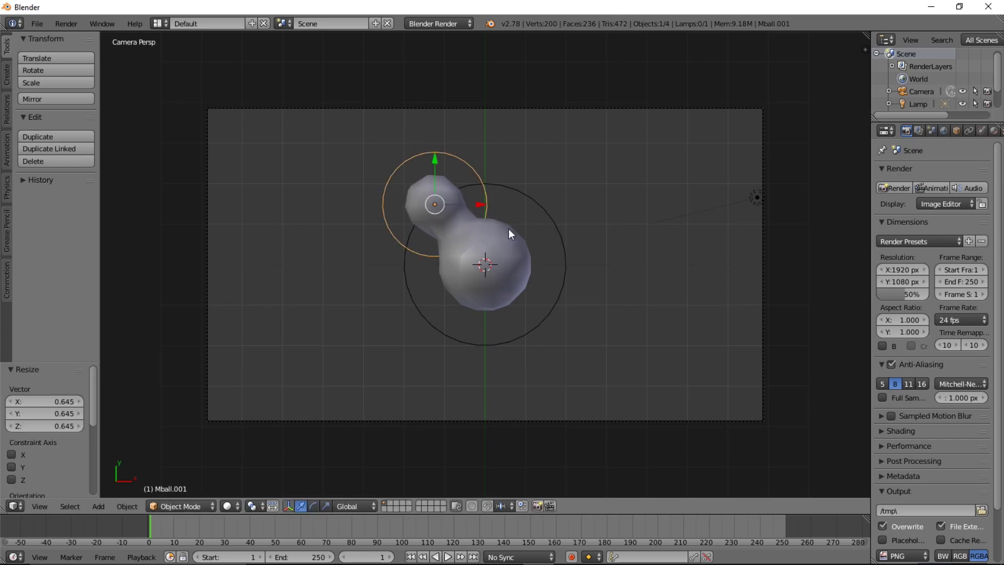
Duplicate the small metaball about 0.48 in X and 1.53 in Y, and scale the copy to about 1.485.
key("shift+d")
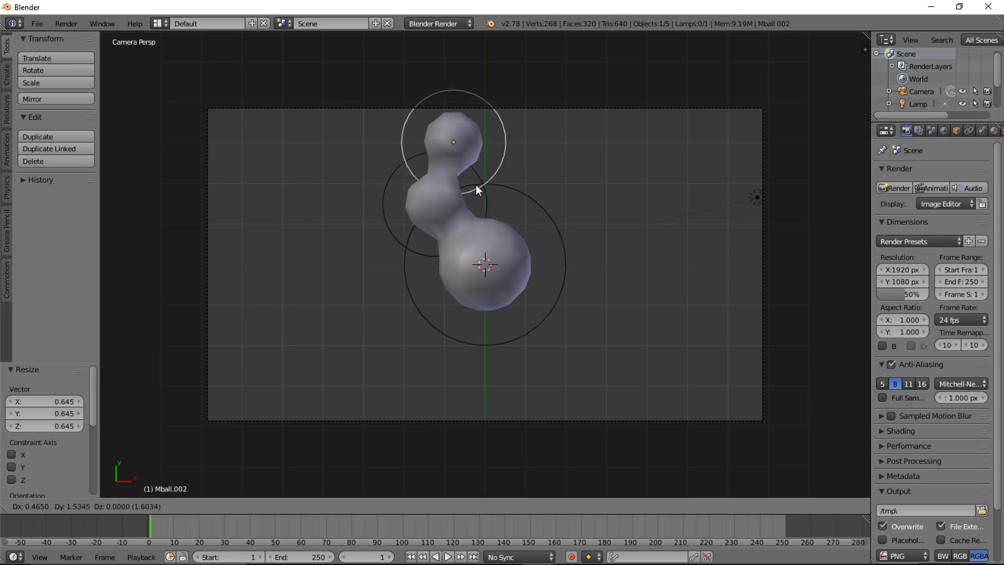
left_click(476, 186)
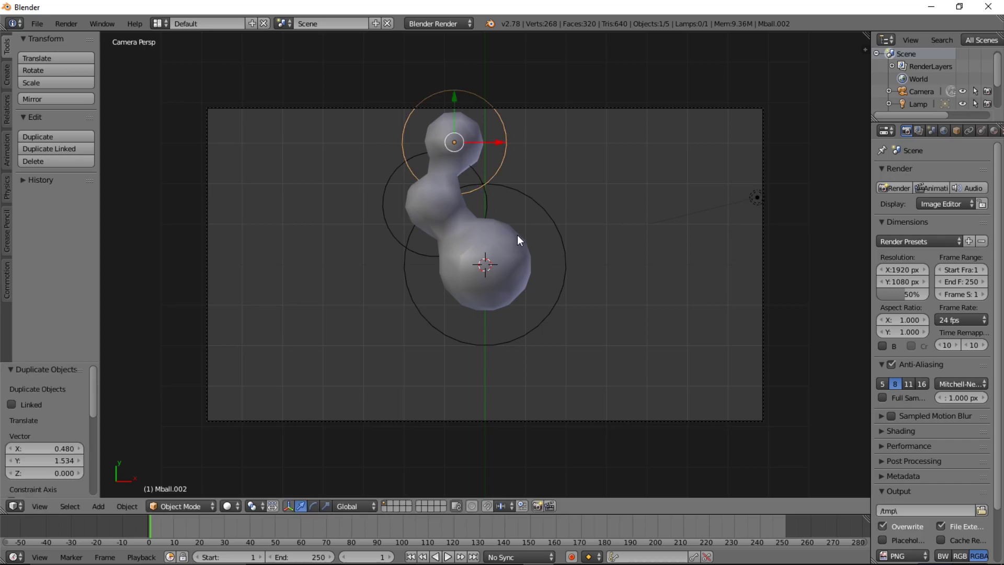
key("s")
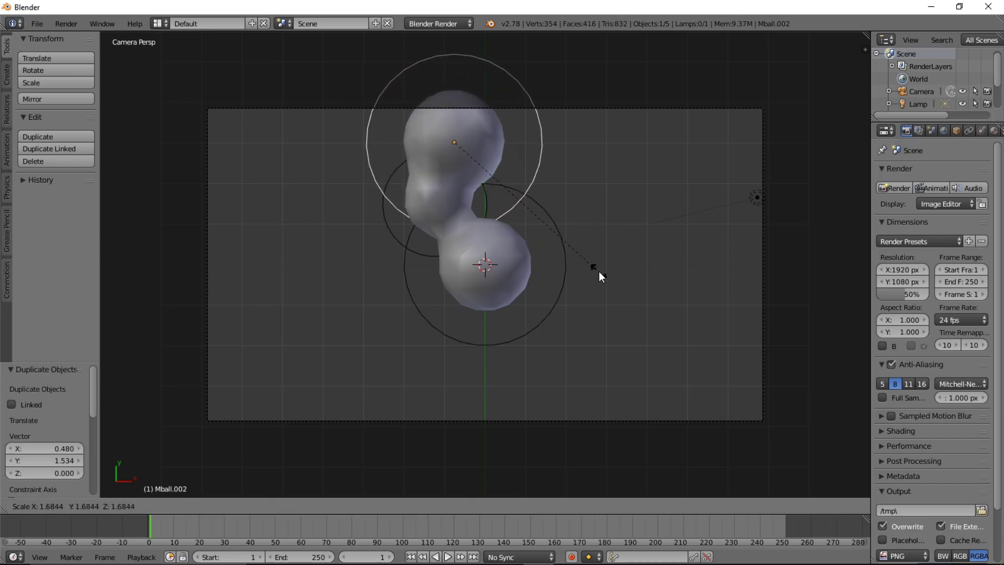
left_click(589, 246)
Select the original metaball and convert the merged metaball shape to a mesh.
right_click(503, 256)
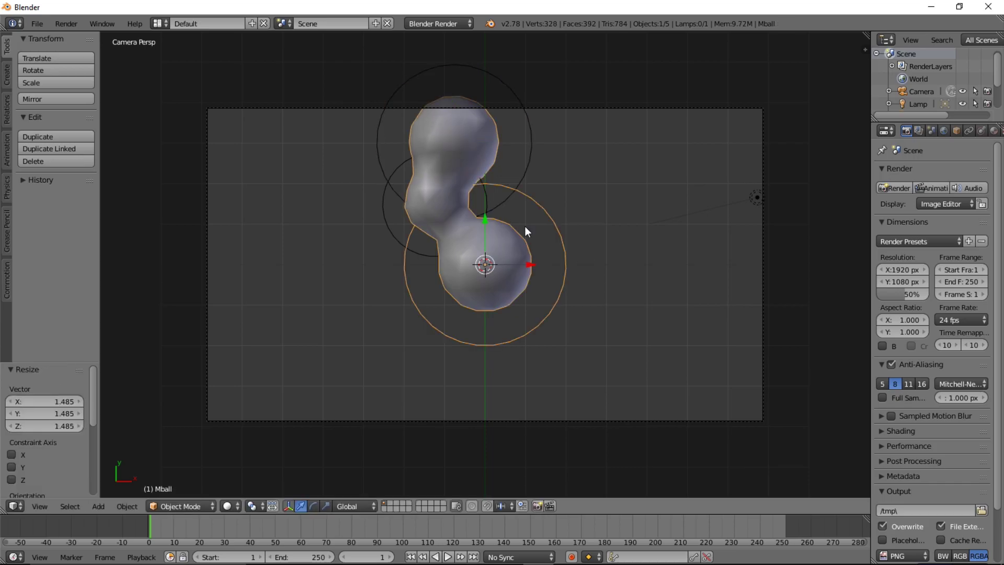
key("alt+c")
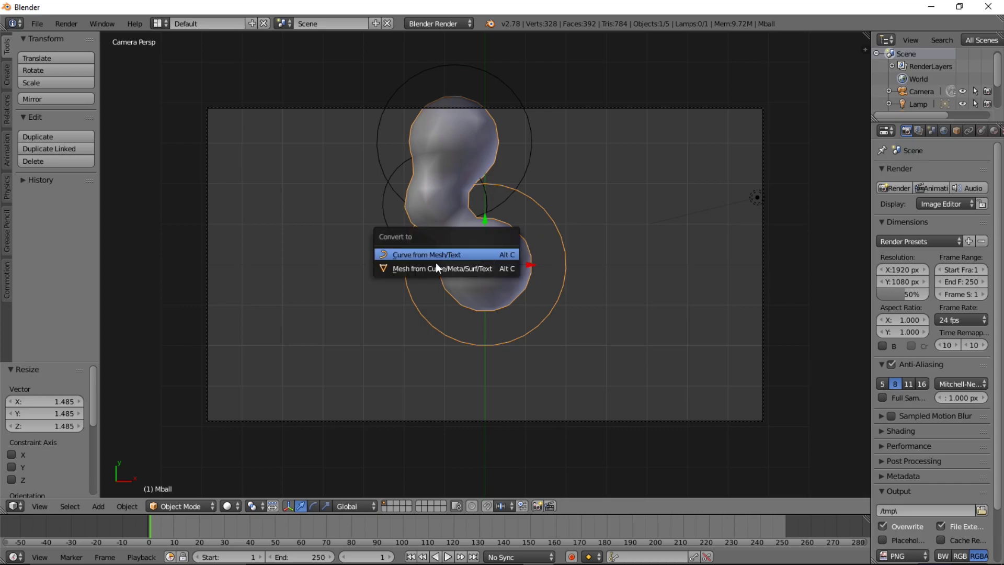
left_click(410, 267)
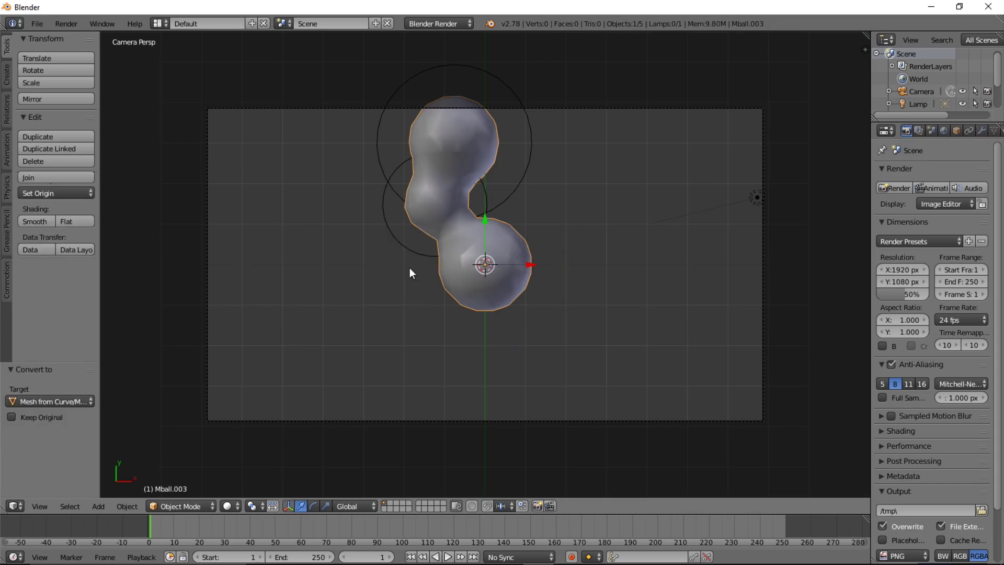
Move the converted mesh to the second layer and show that layer.
key("m")
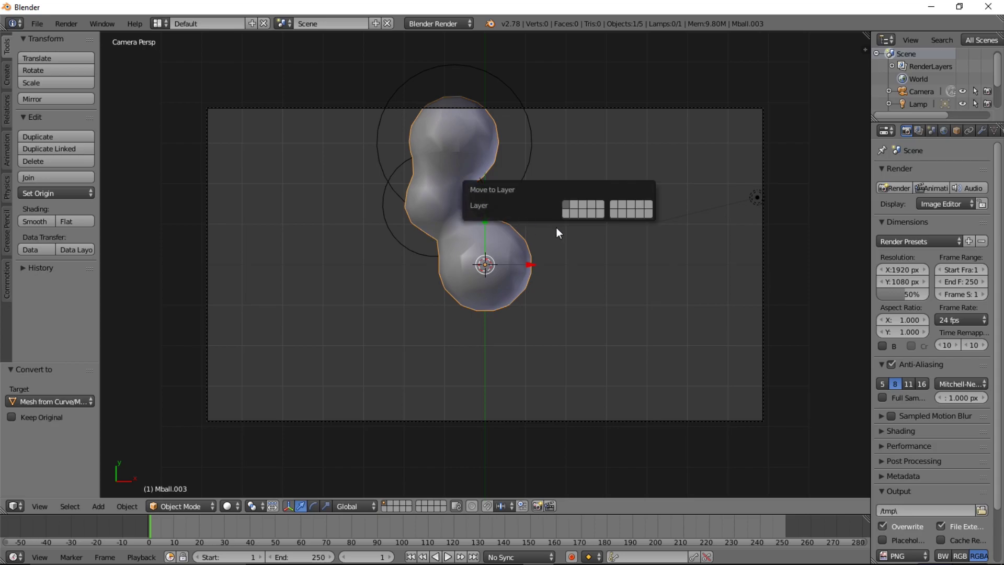
left_click(577, 205)
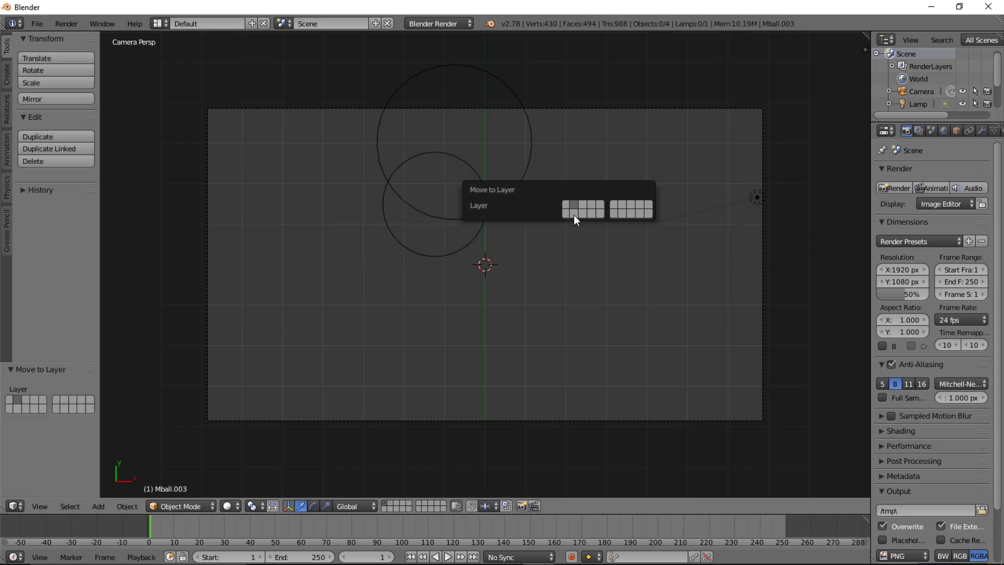
left_click(389, 503)
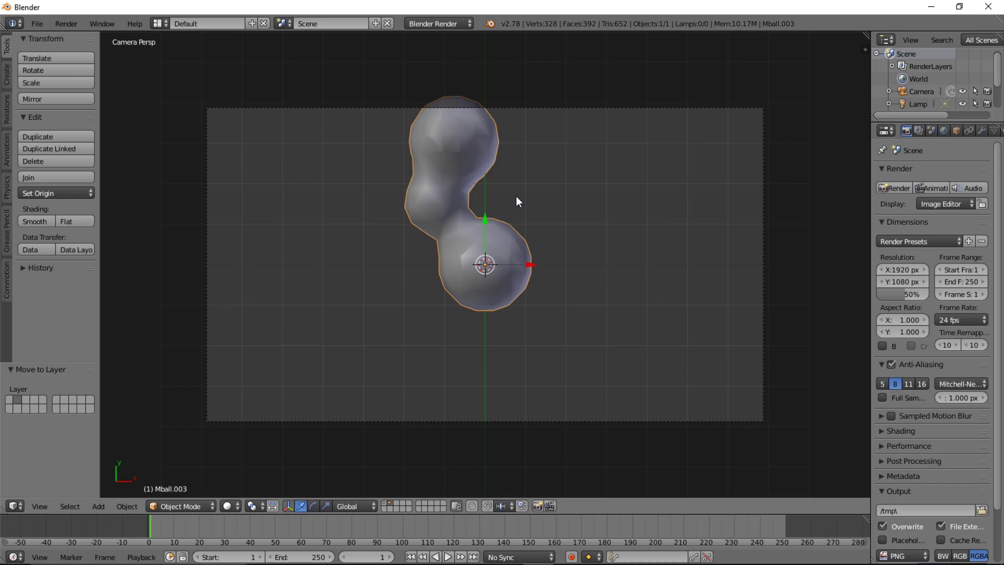
Set the mesh's origin to its center of mass and move it about -3.32 in X and -2.34 in Y.
key("shift+ctrl+alt+c")
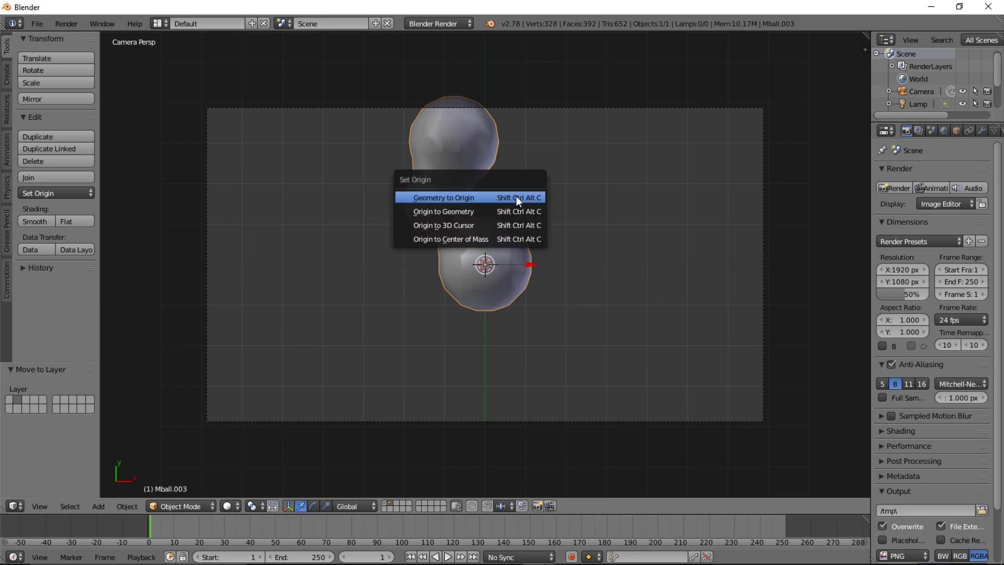
left_click(436, 241)
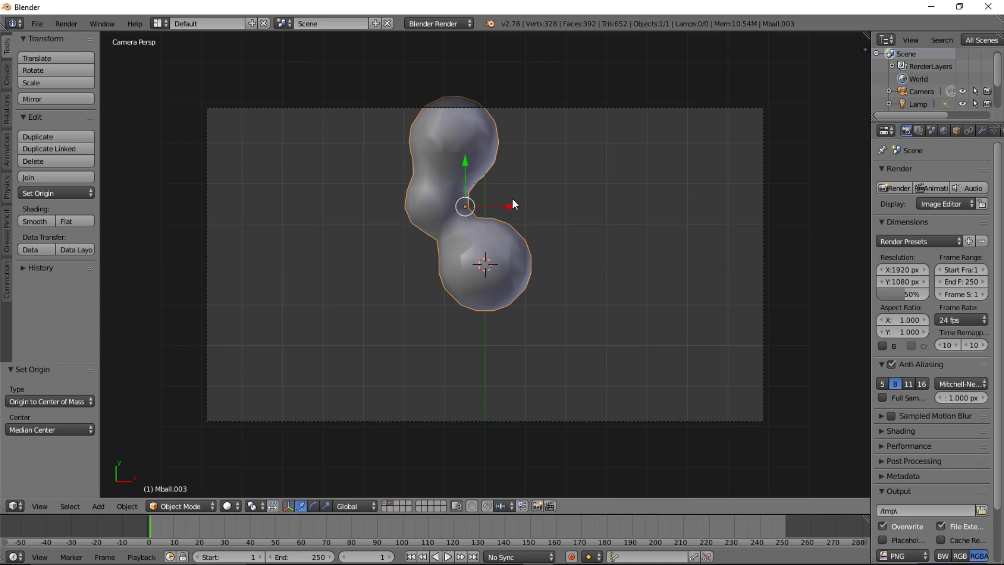
key("g")
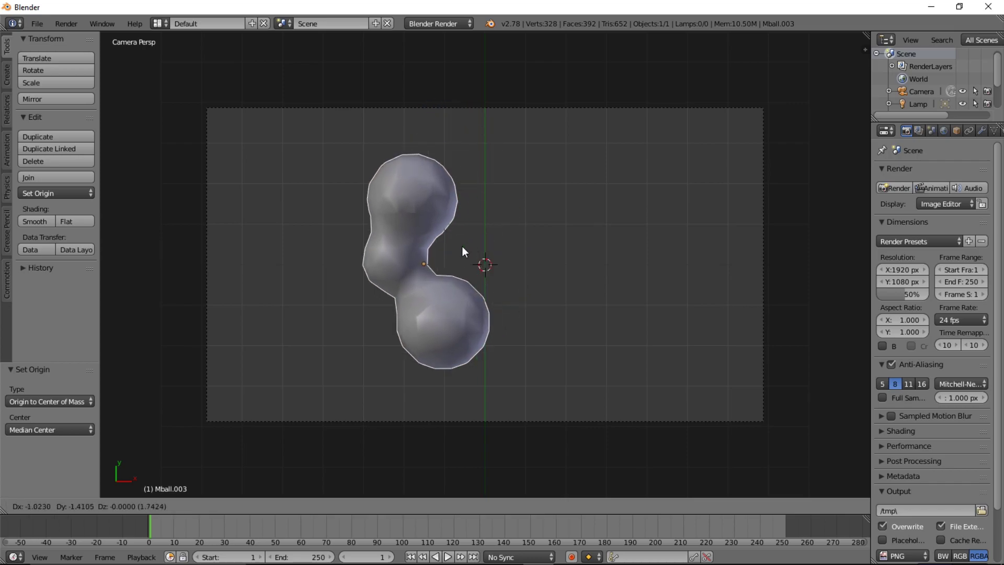
left_click(380, 277)
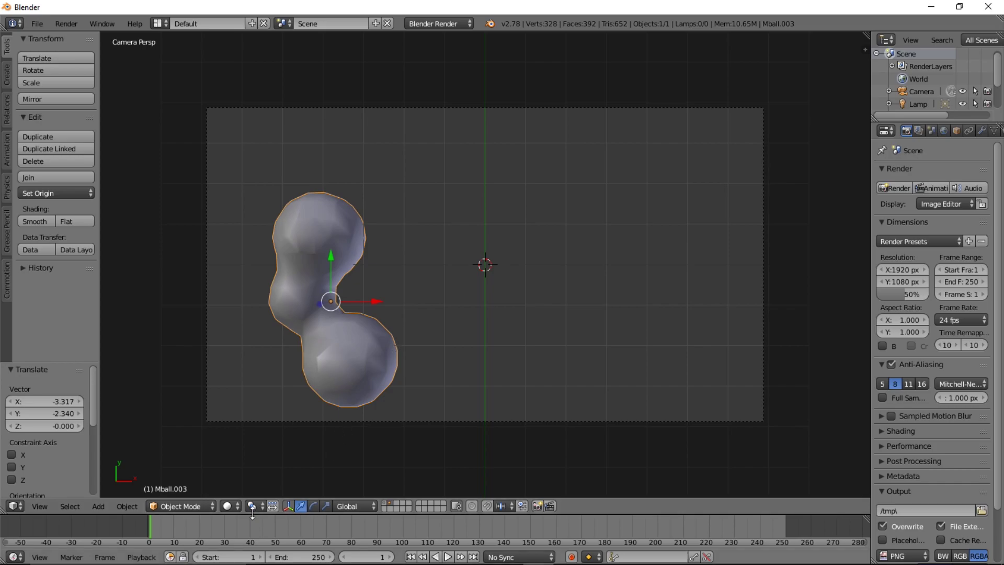
Switch the viewport to Material shading and give the blob mesh a new shadeless material.
left_click(230, 506)
left_click(259, 428)
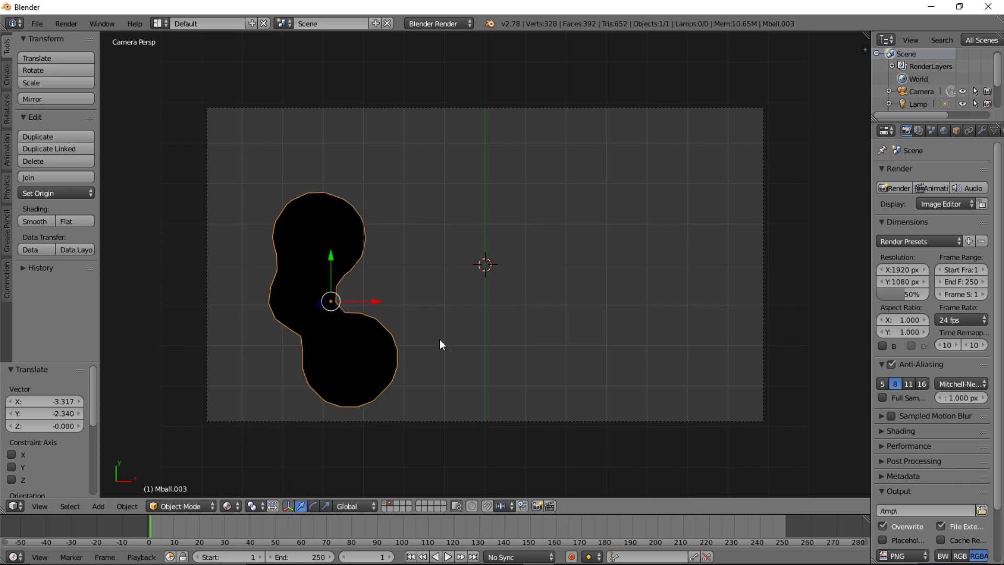
scroll(956, 131, "down", 3)
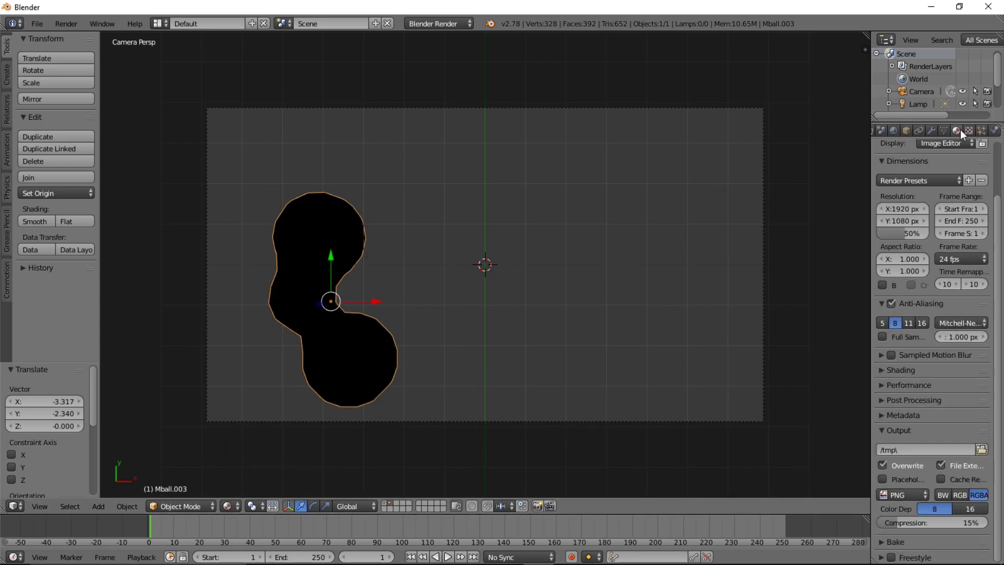
left_click(955, 131)
left_click(920, 216)
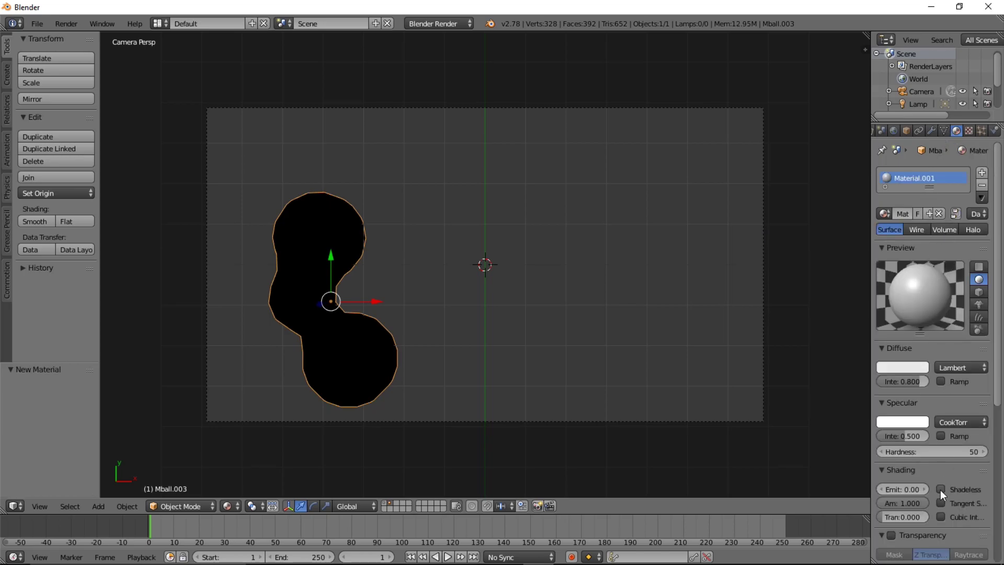
left_click(939, 488)
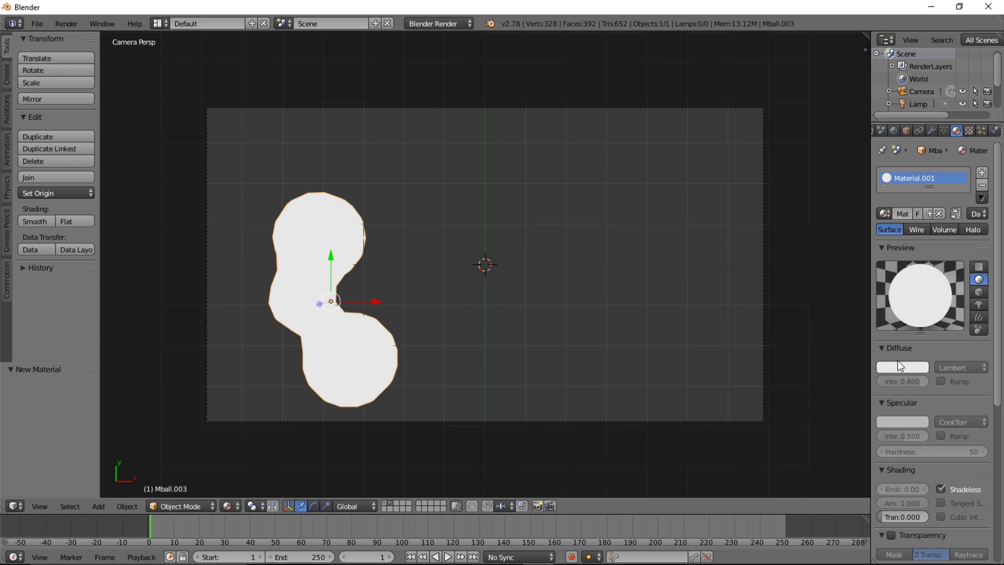
Add a Subdivision Surface modifier to the blob mesh.
left_click(931, 128)
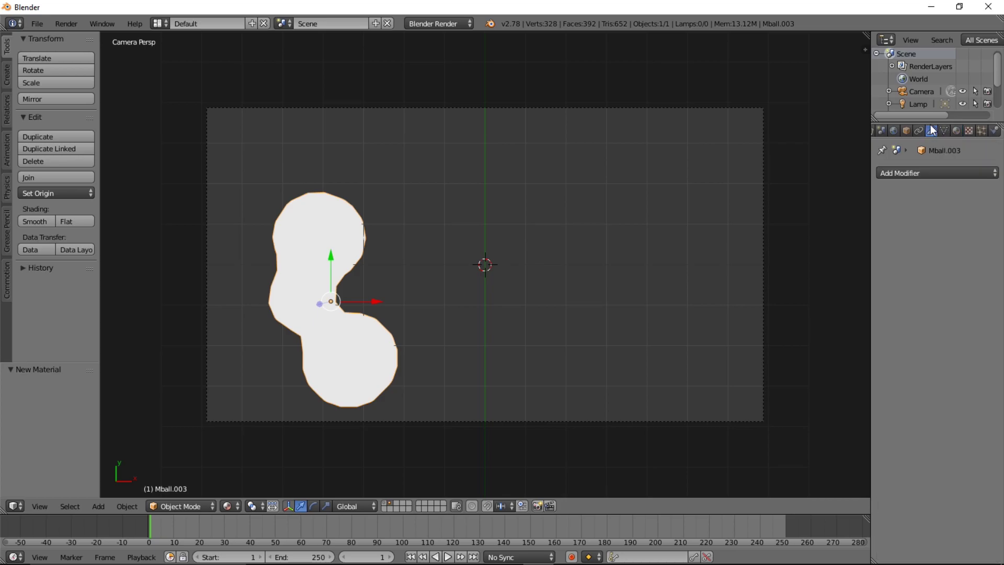
left_click(930, 170)
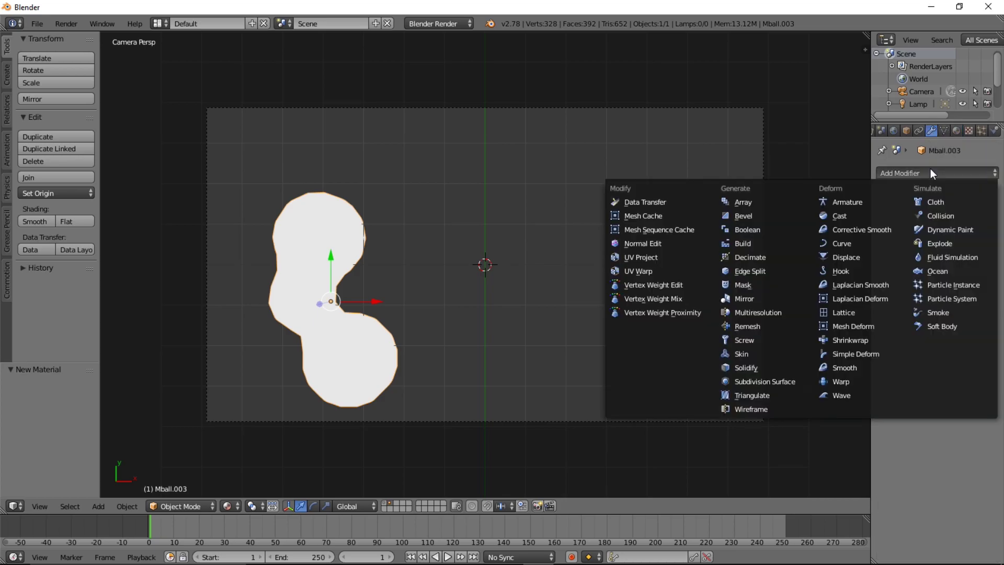
left_click(773, 382)
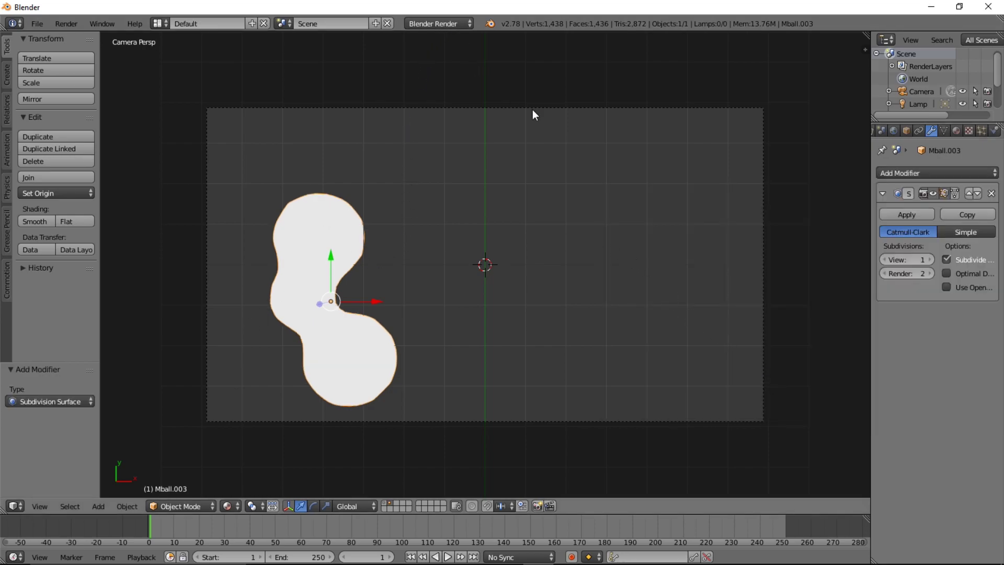
Turn off the Grid Floor display in the 3D viewport.
key("n")
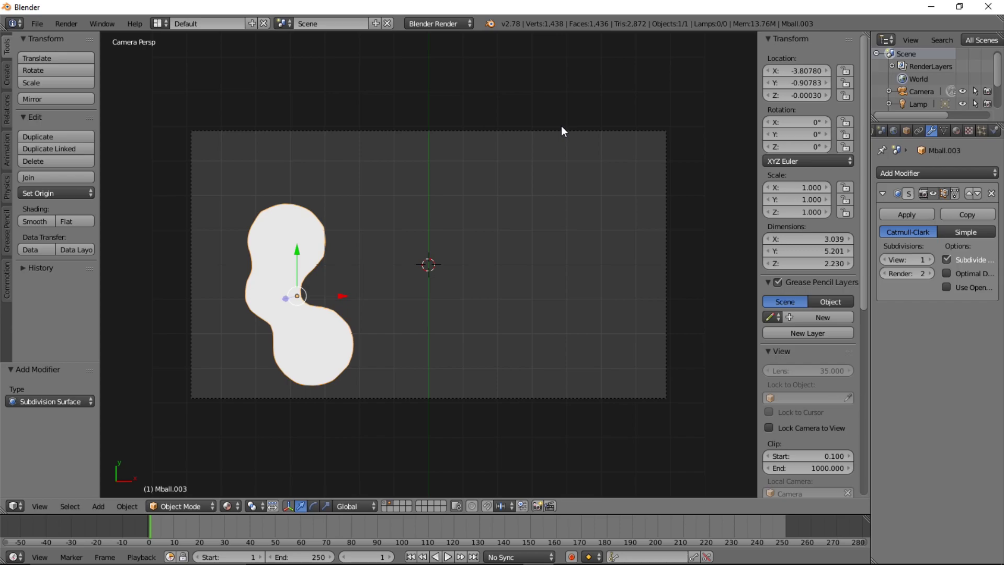
scroll(841, 296, "down", 3)
scroll(400, 238, "up", 2)
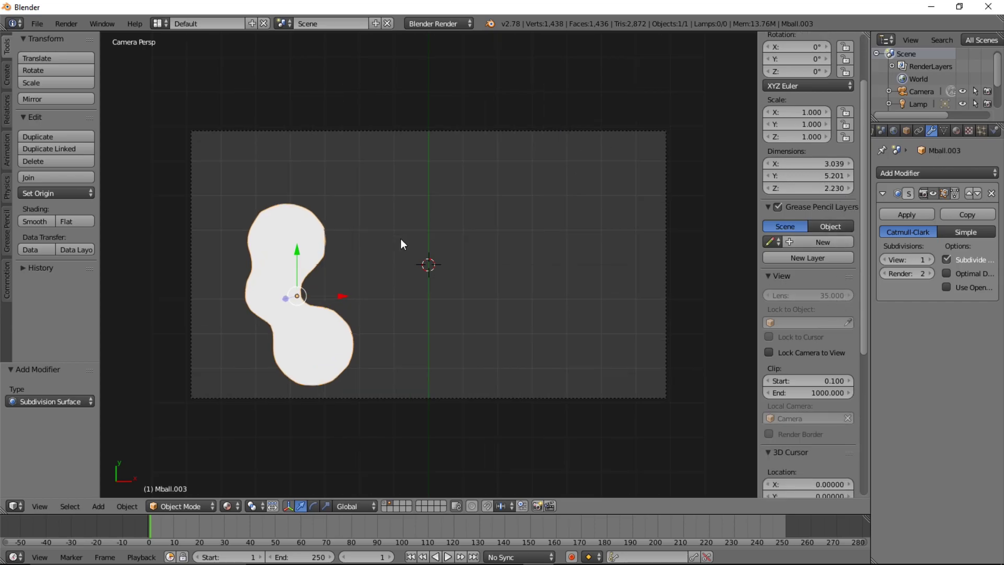
scroll(401, 238, "down", 1)
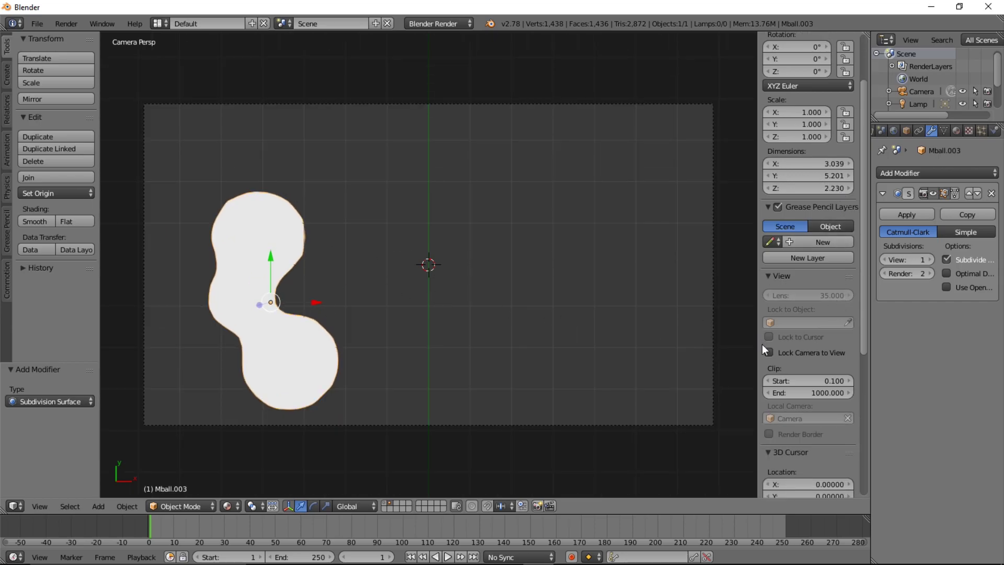
scroll(807, 388, "down", 6)
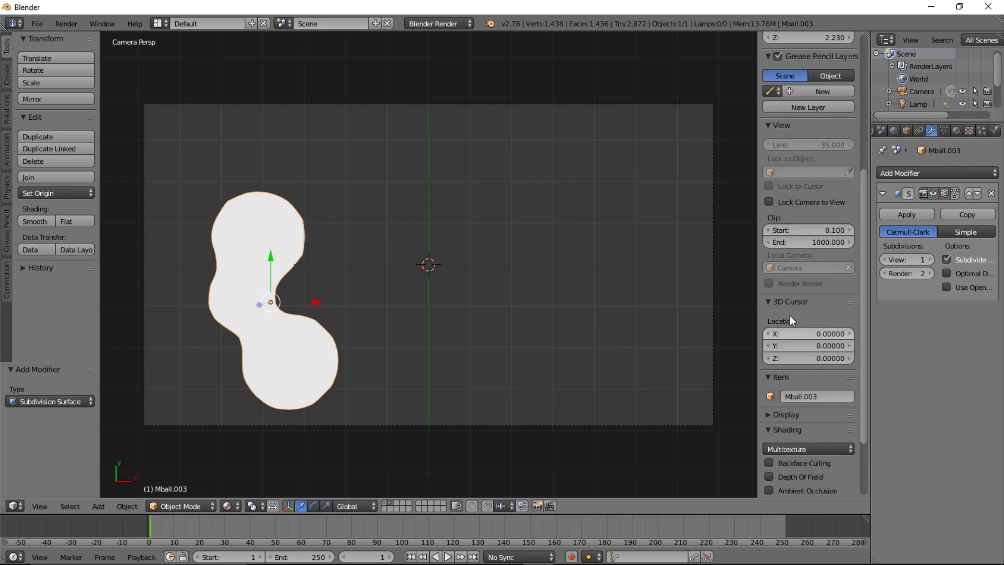
scroll(789, 324, "up", 5)
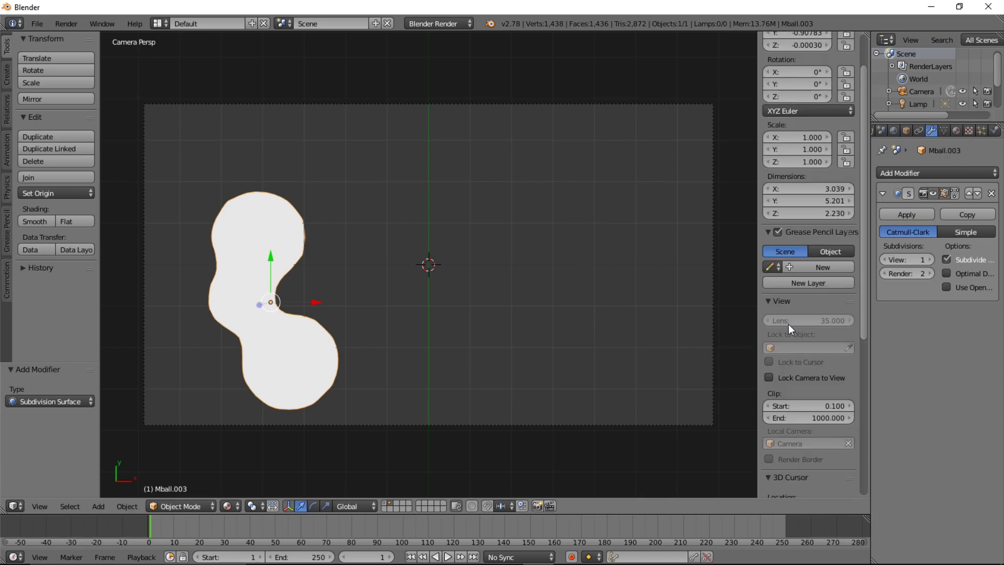
scroll(788, 327, "down", 8)
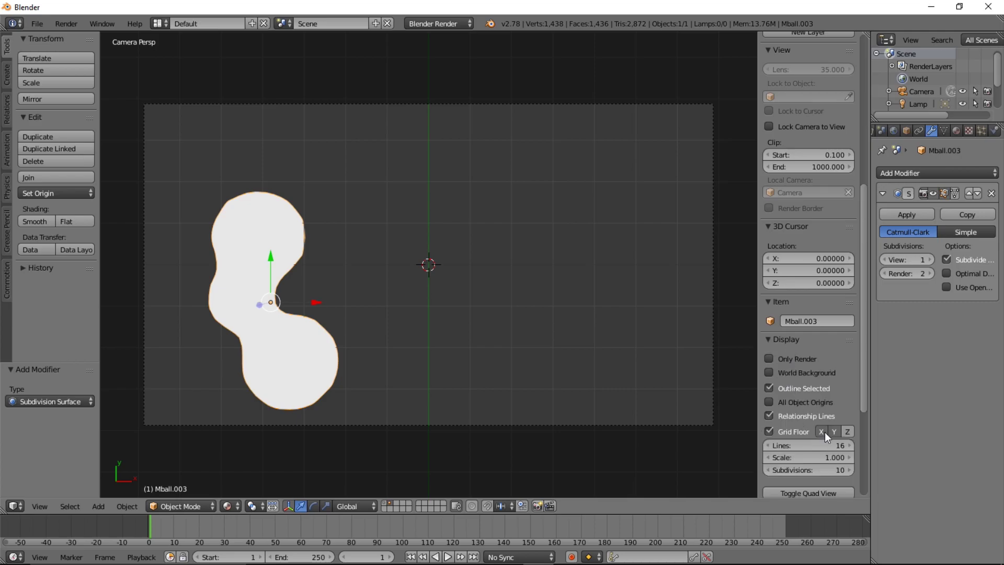
left_click(808, 429)
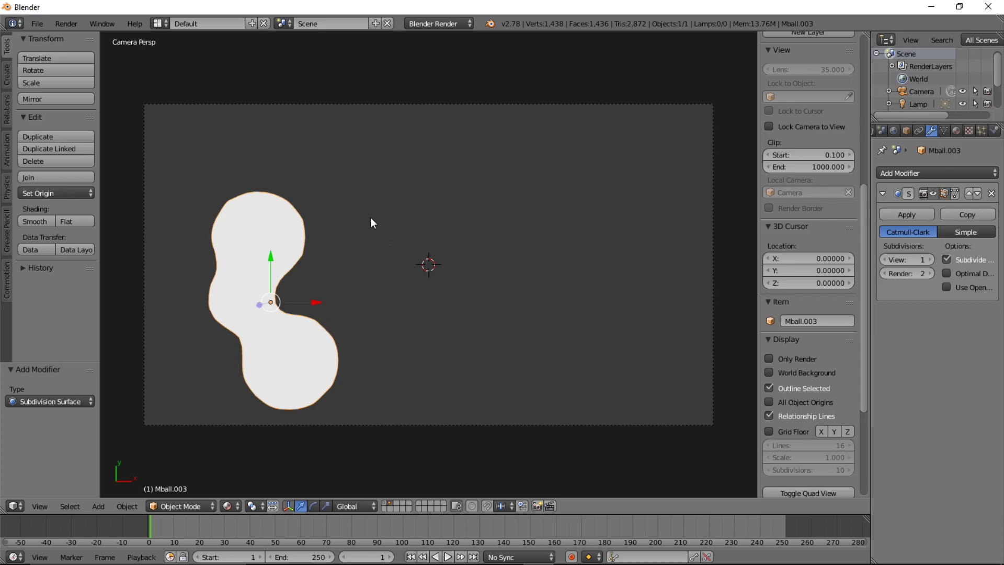
Add a plane at the scene center and give it its own single-user copy of Material.001.
key("shift+a")
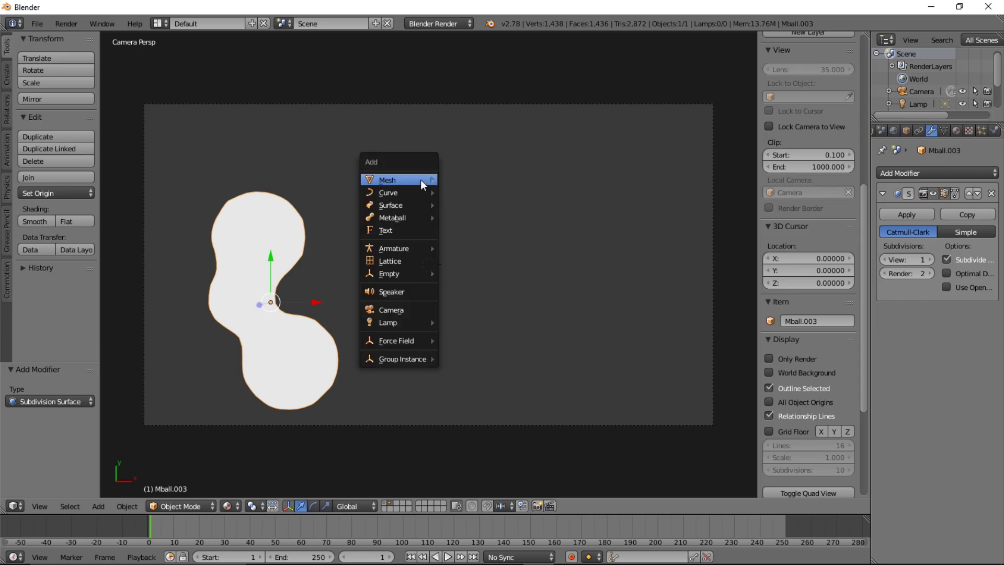
left_click(448, 180)
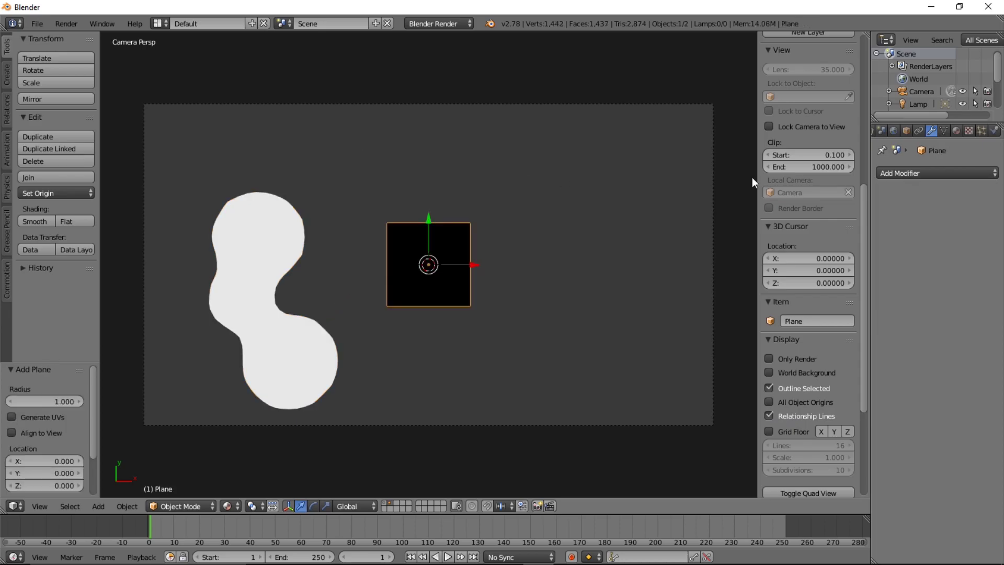
left_click(956, 130)
left_click(883, 213)
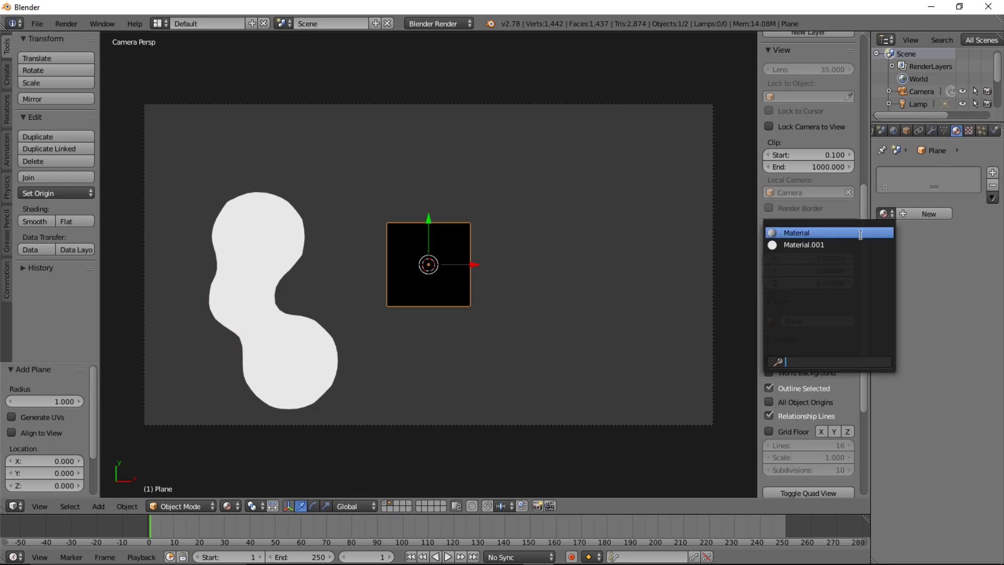
left_click(800, 245)
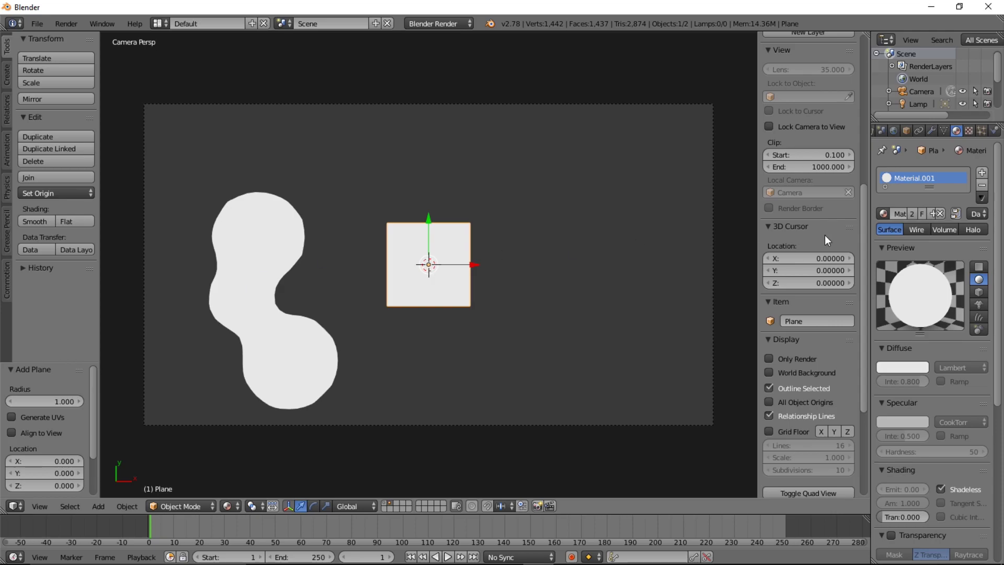
left_click(931, 214)
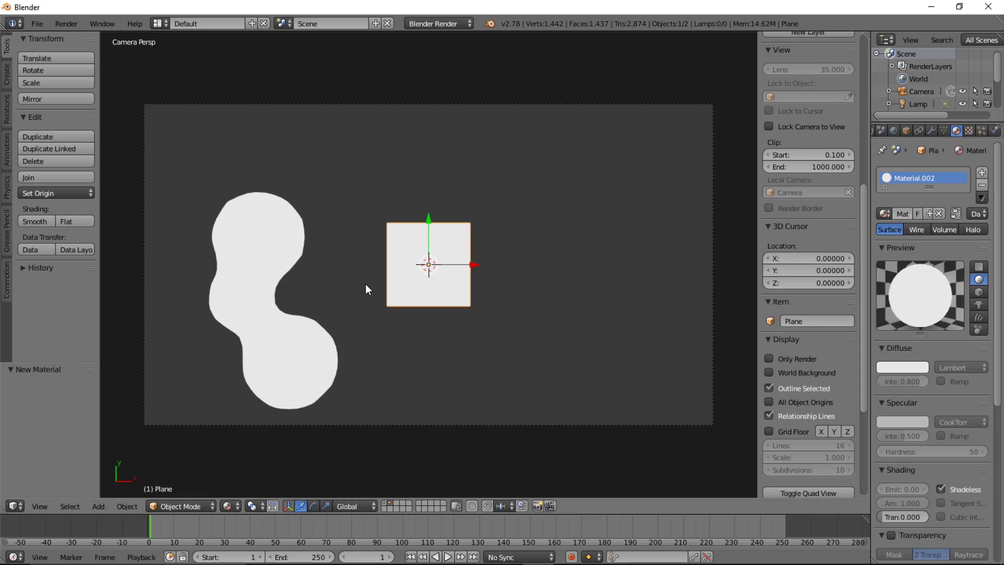
Set the plane material's diffuse color to a very dark teal.
left_click(904, 365)
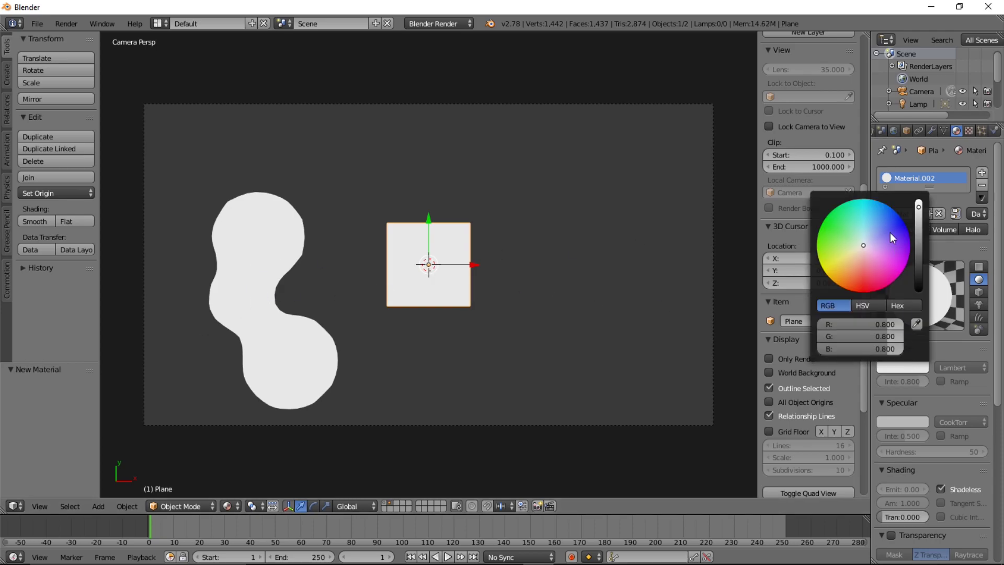
left_click(916, 271)
left_click(864, 241)
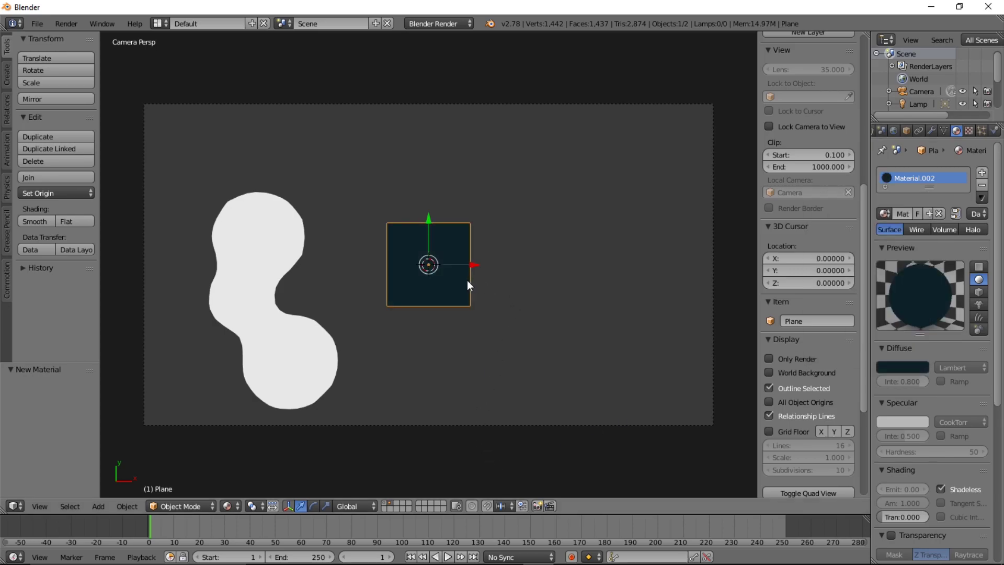
Lower the plane about 1.855 along Z and enlarge it by factors of about 7.916 and 1.329 to cover the whole view.
key("s")
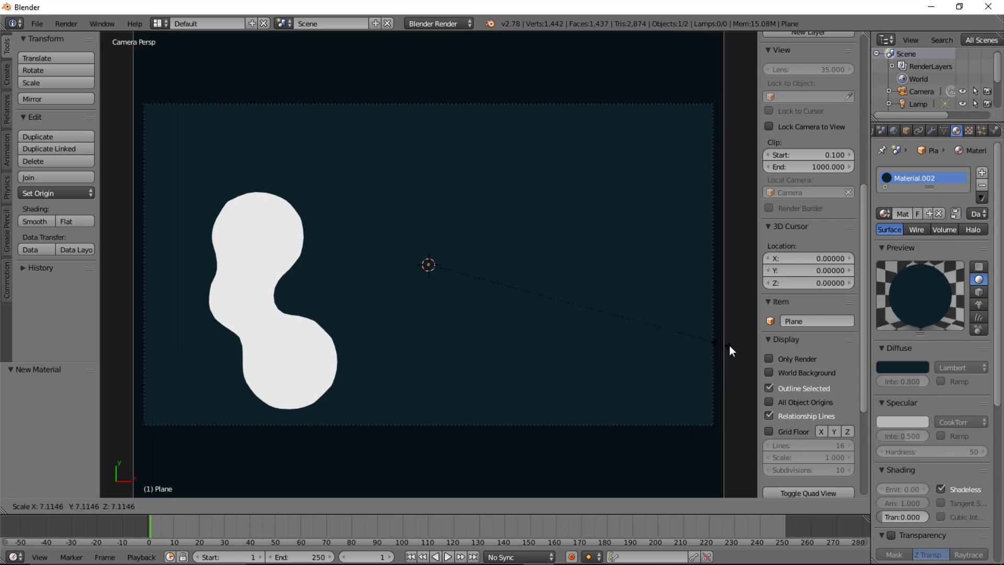
left_click(754, 350)
key("g")
key("z")
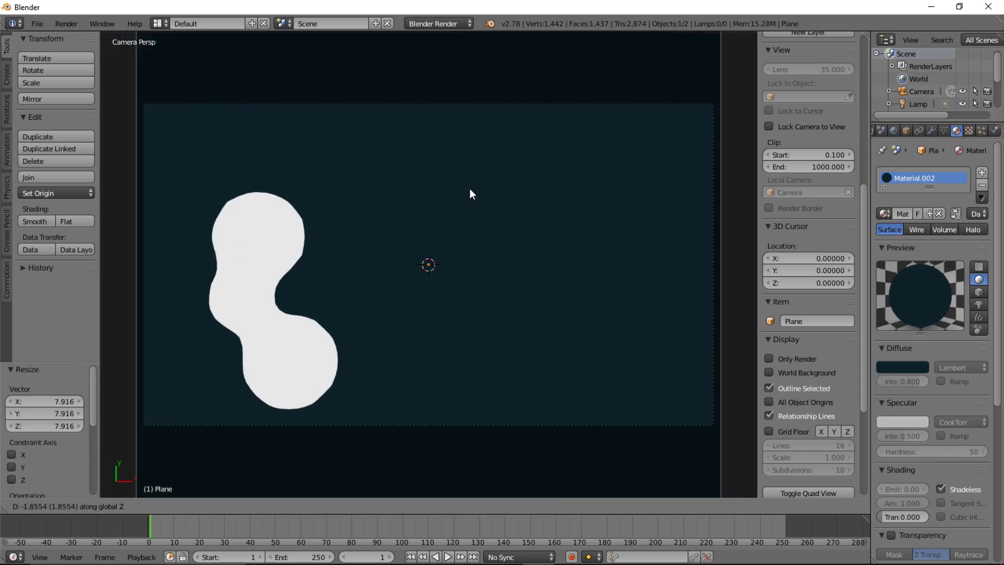
left_click(470, 190)
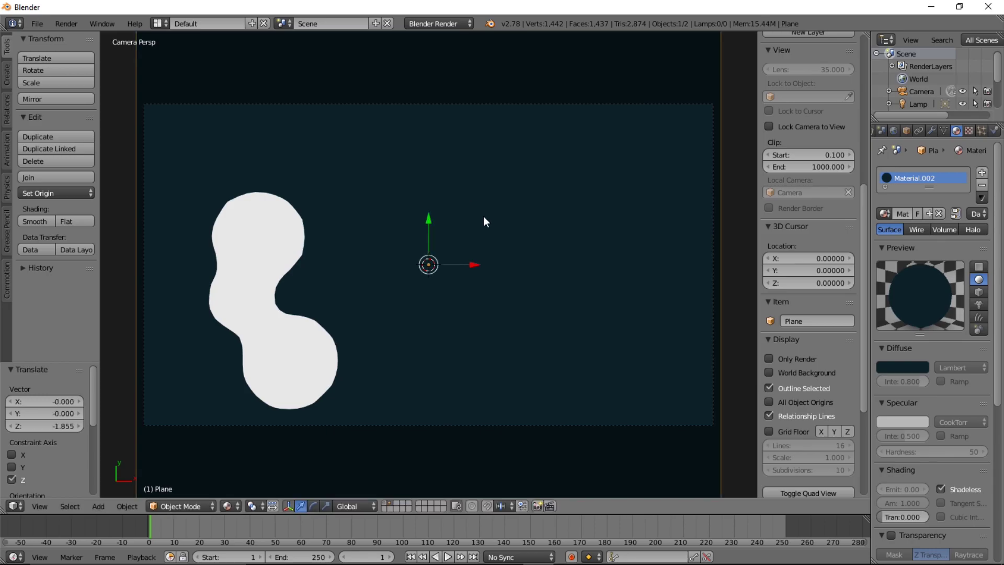
key("s")
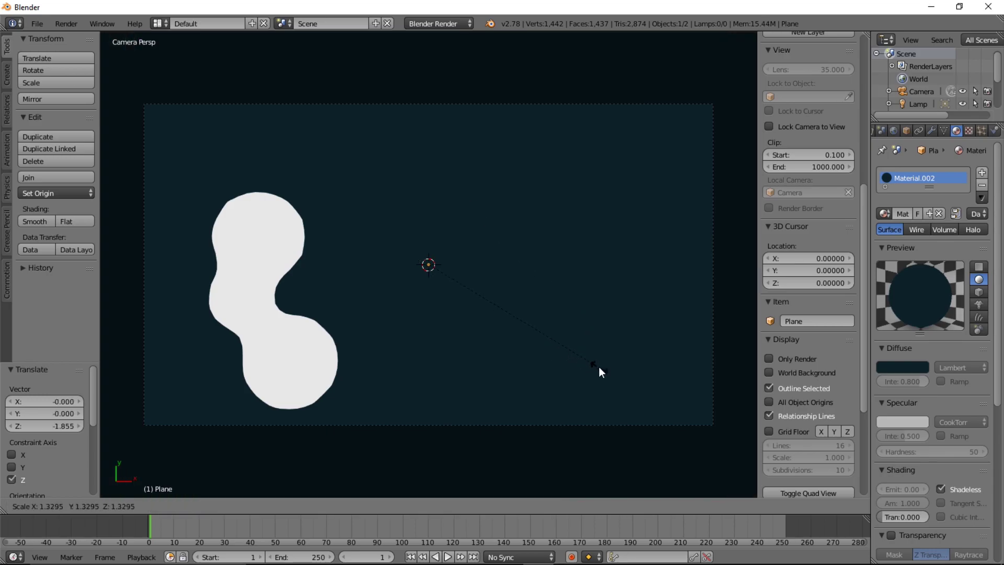
left_click(599, 368)
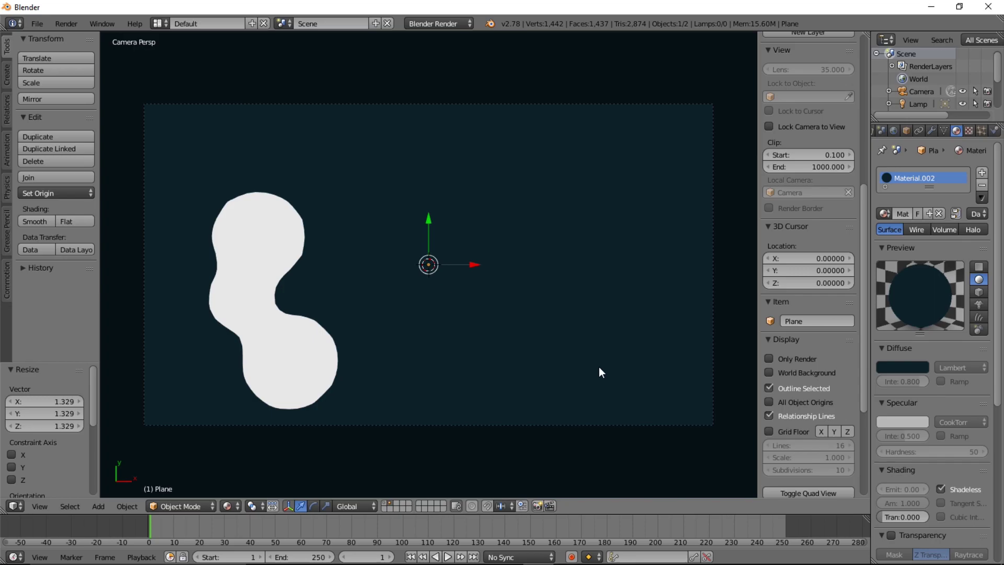
Add a Displace modifier with a new texture to the blob mesh.
right_click(285, 339)
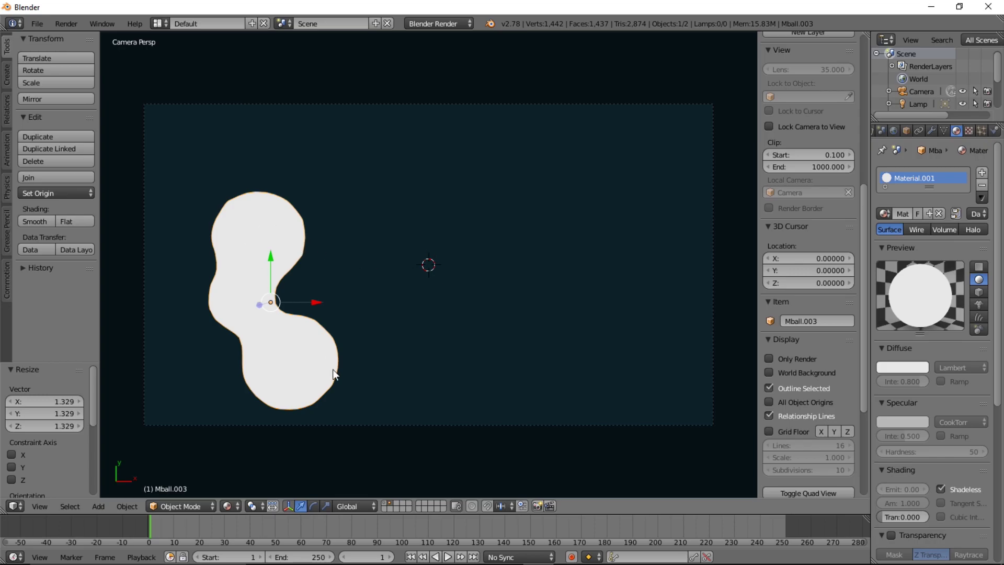
left_click(932, 134)
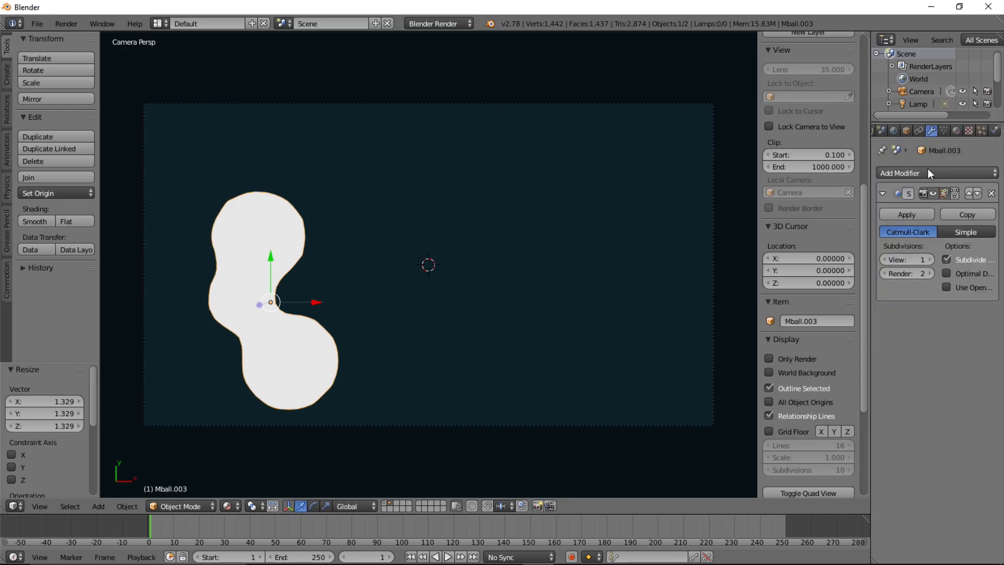
left_click(924, 172)
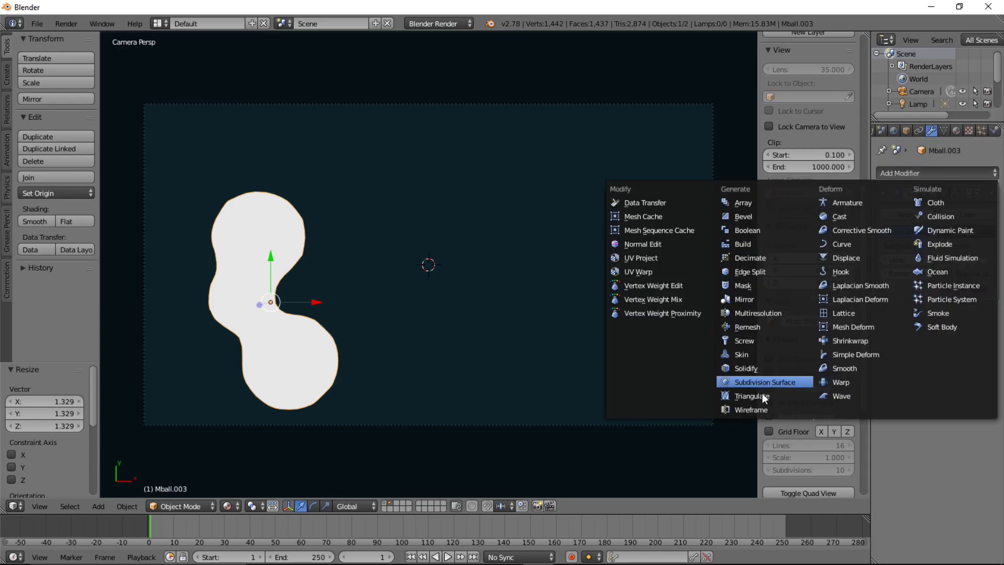
left_click(847, 258)
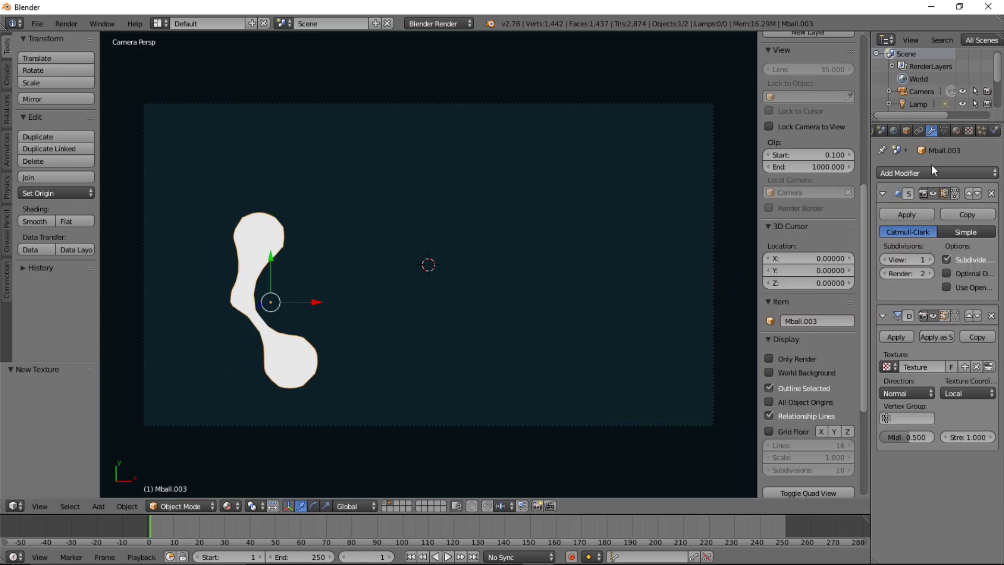
Change the blob's displacement texture type to Clouds and set its size to 0.85.
left_click(968, 130)
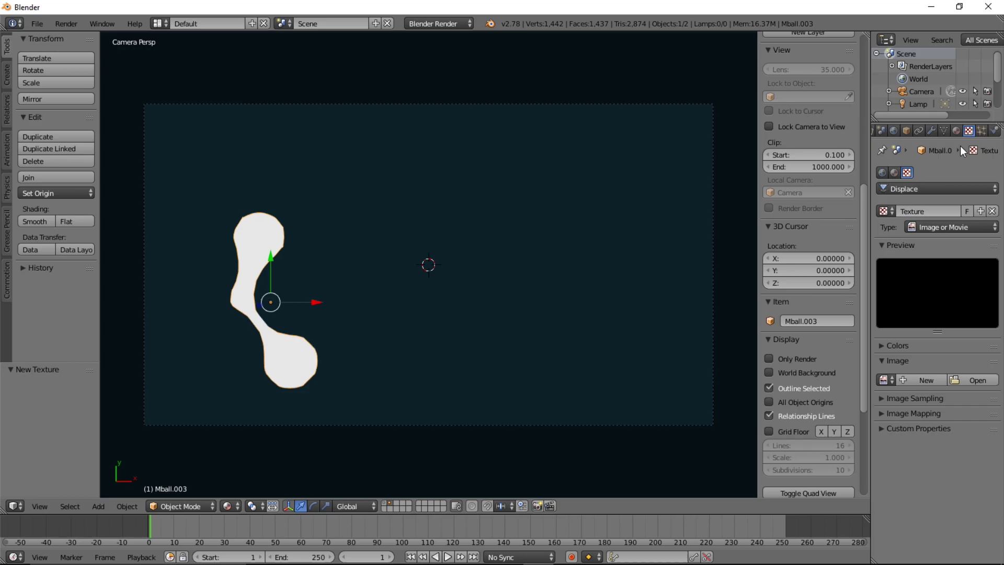
left_click(930, 226)
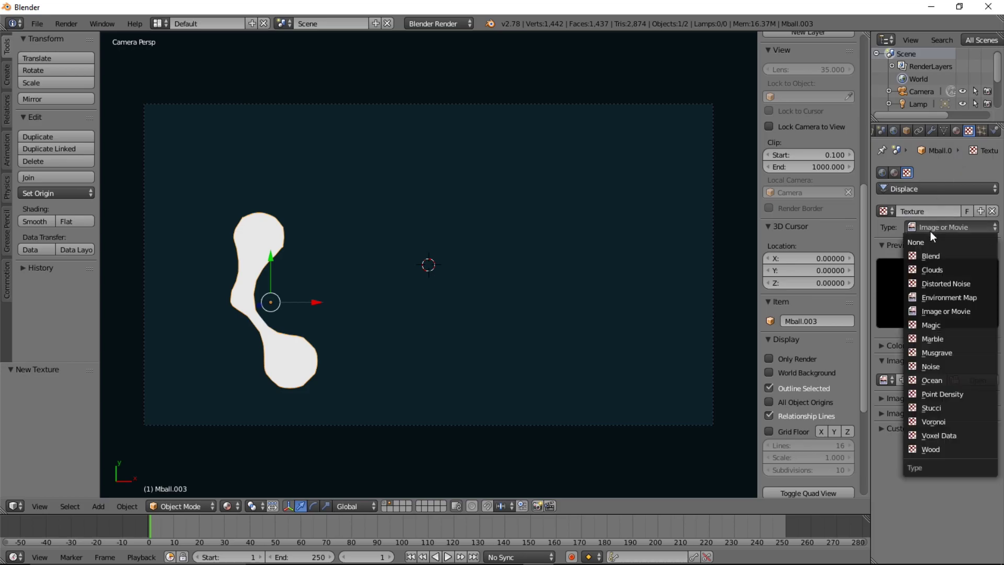
left_click(938, 268)
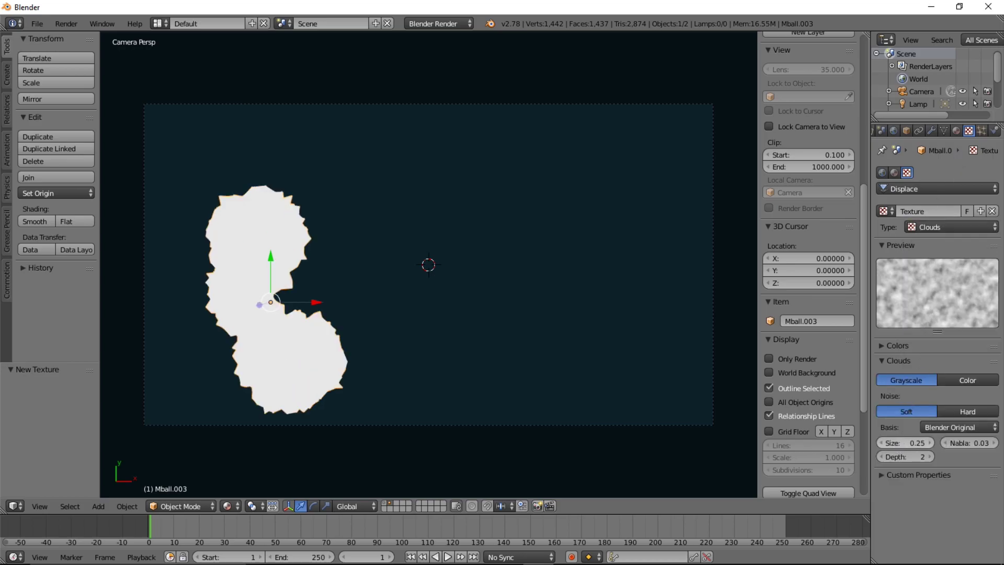
left_click_drag(896, 443, 941, 444)
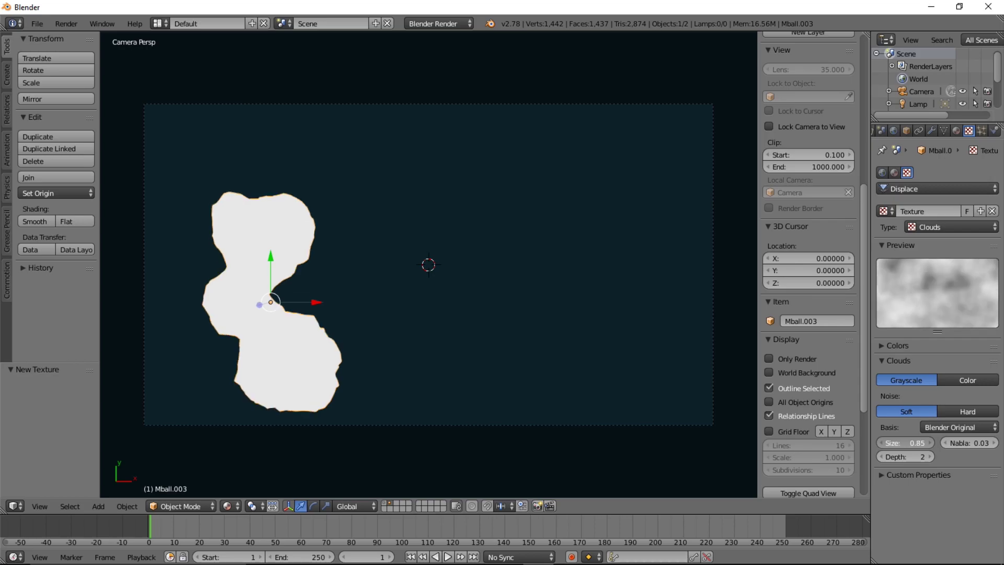
Add a second Subdivision Surface modifier to the blob mesh after the Displace modifier.
left_click(934, 129)
left_click(932, 172)
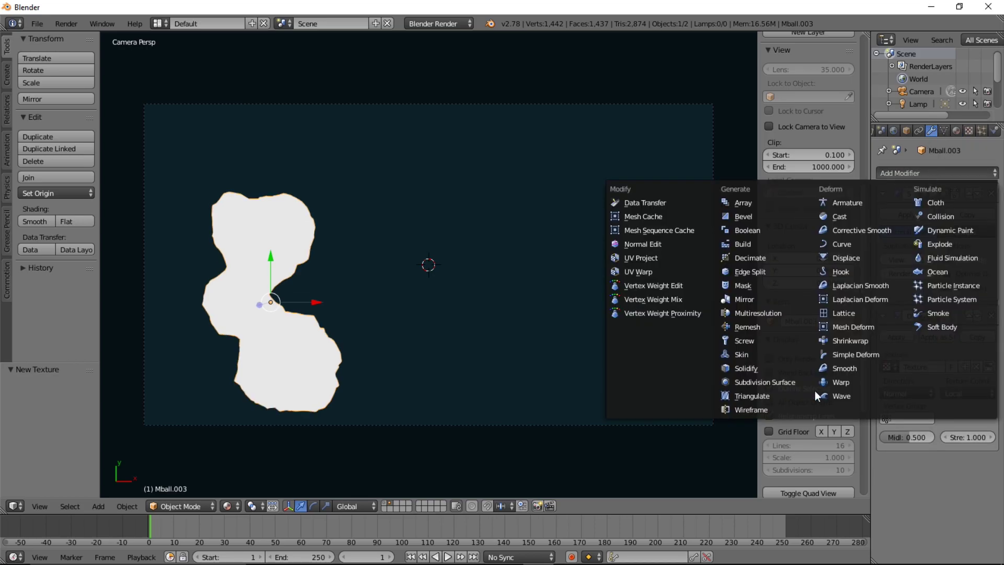
left_click(785, 382)
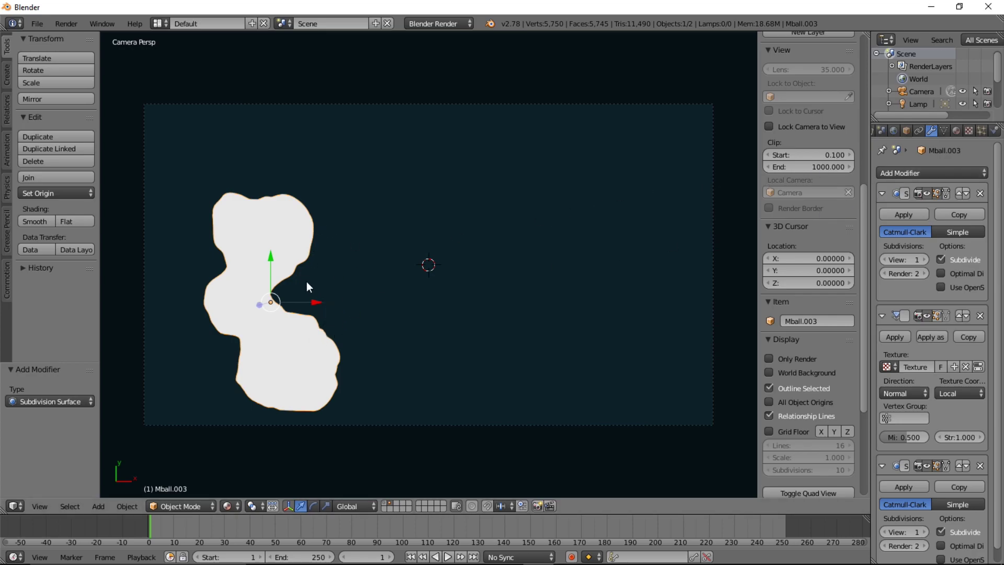
key("KP_0")
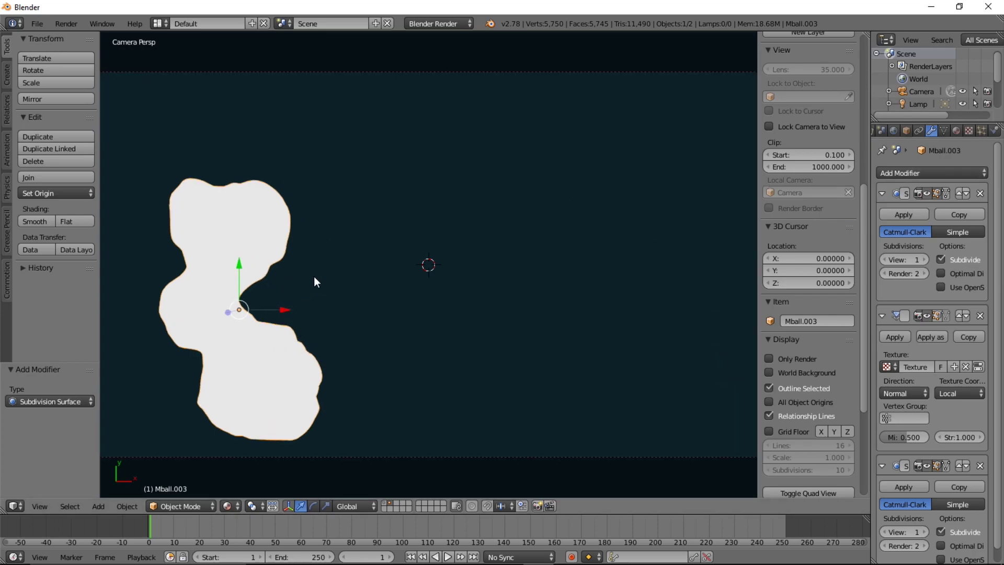
key("KP_0")
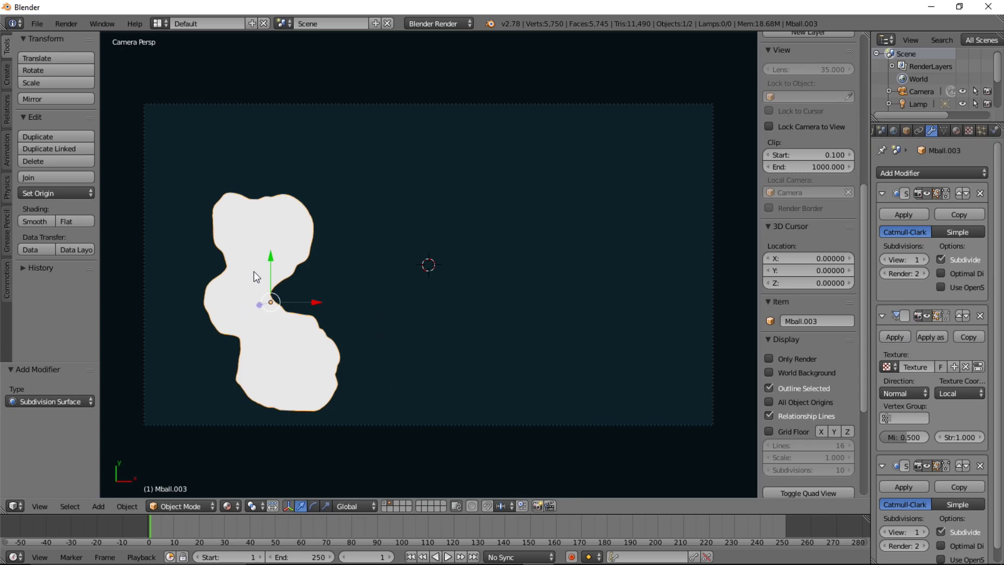
scroll(288, 243, "down", 1)
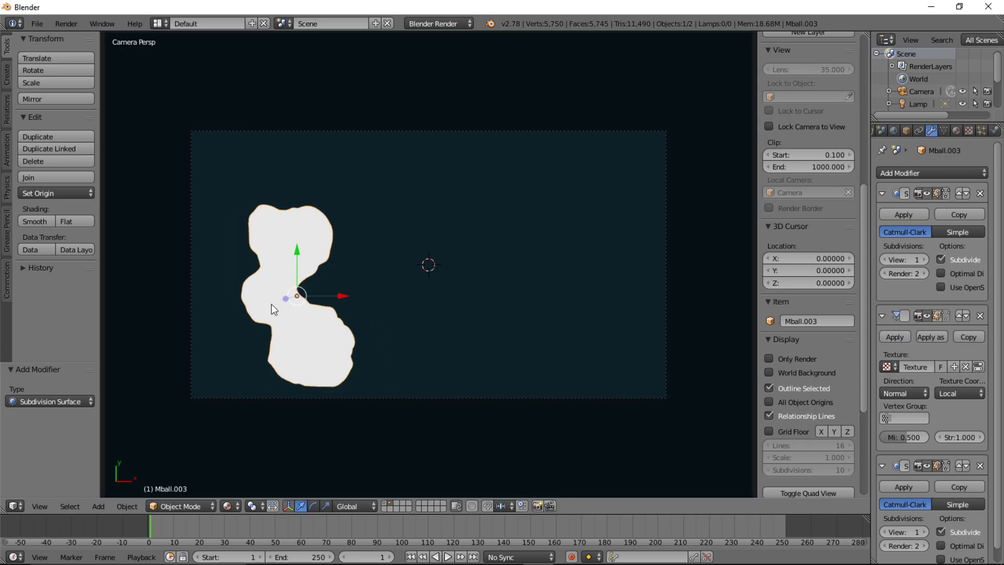
key("g")
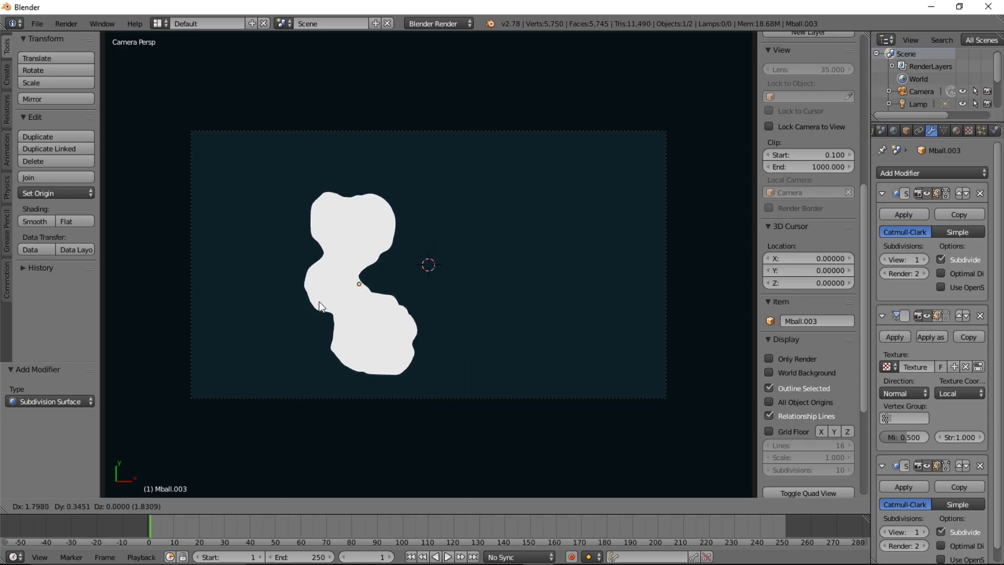
key("Escape")
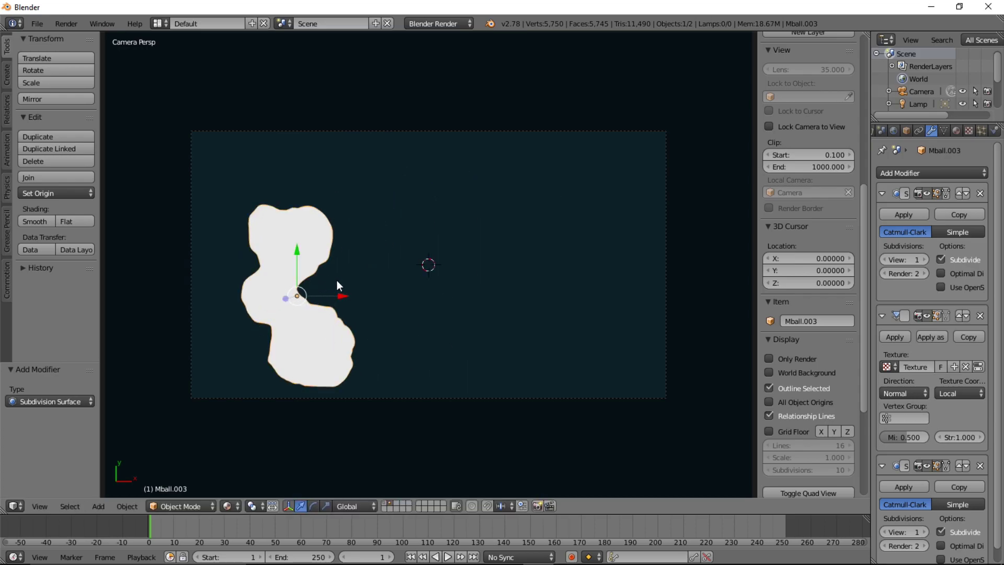
left_click_drag(296, 298, 364, 306)
key("Escape")
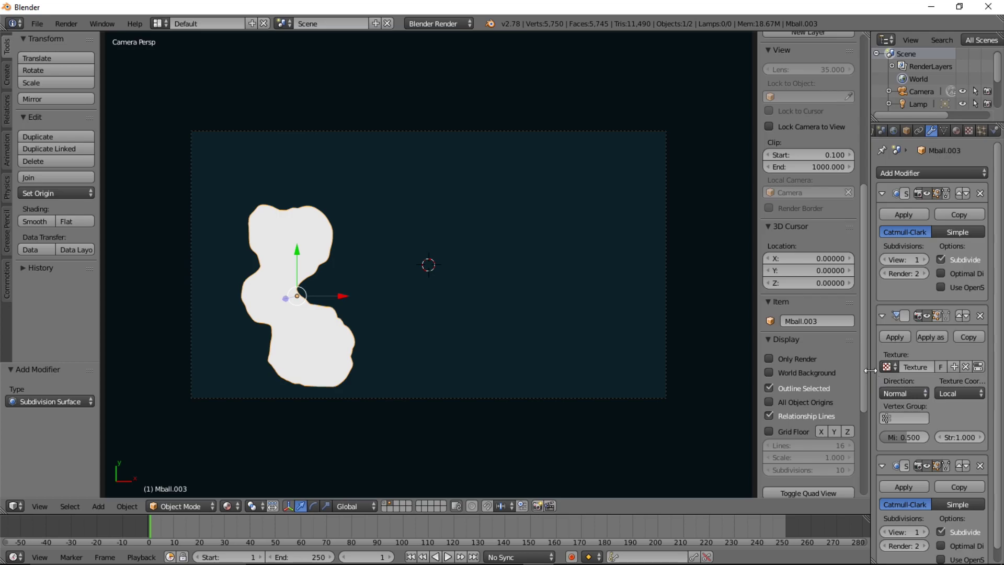
Widen the properties area and set the blob's Displace modifier texture coordinates to Global.
left_click_drag(872, 370, 779, 370)
left_click(895, 392)
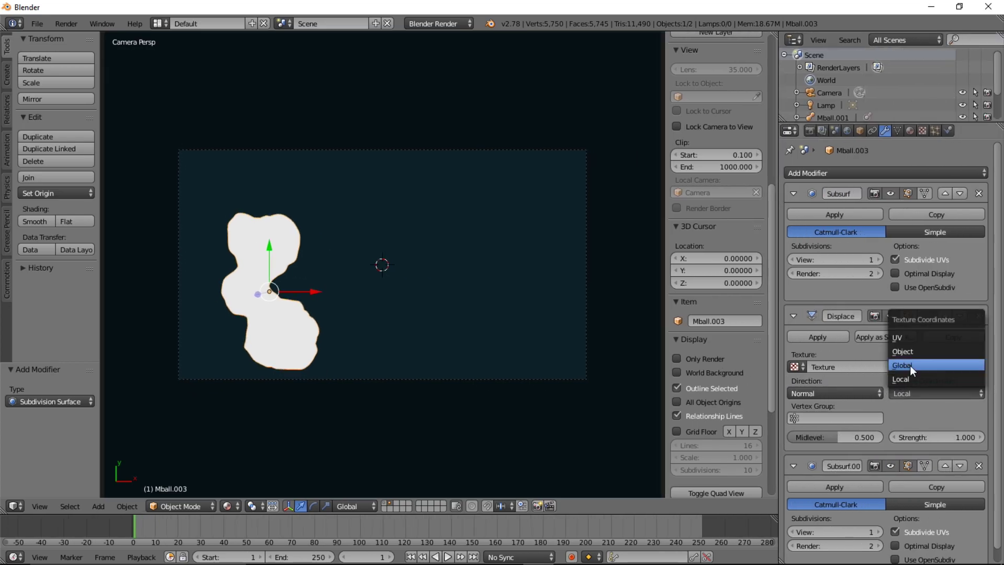
left_click(909, 365)
Try moving the blob across the camera view to see how the Global displacement reshapes its outline.
key("g")
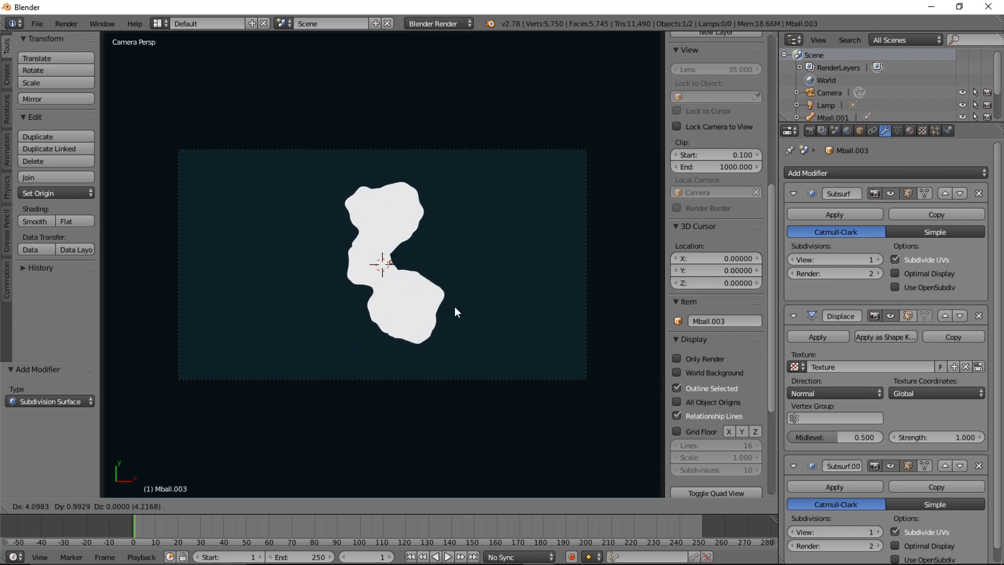
left_click(358, 343)
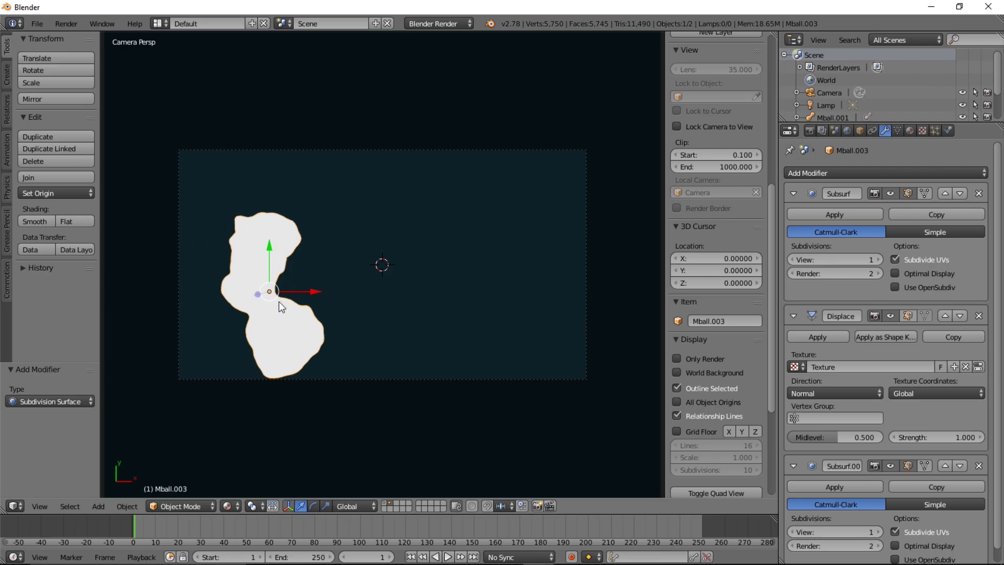
key("g")
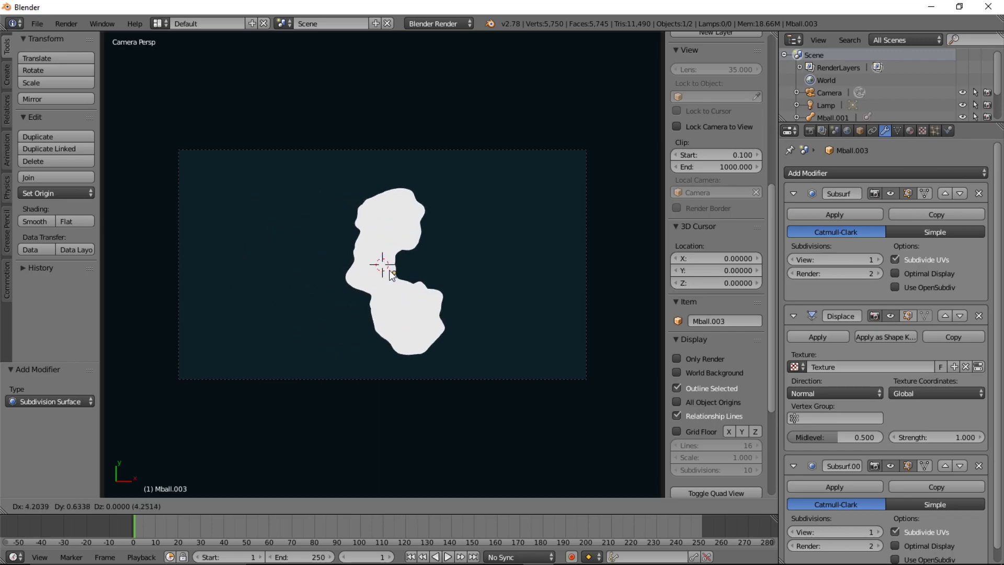
right_click(337, 291)
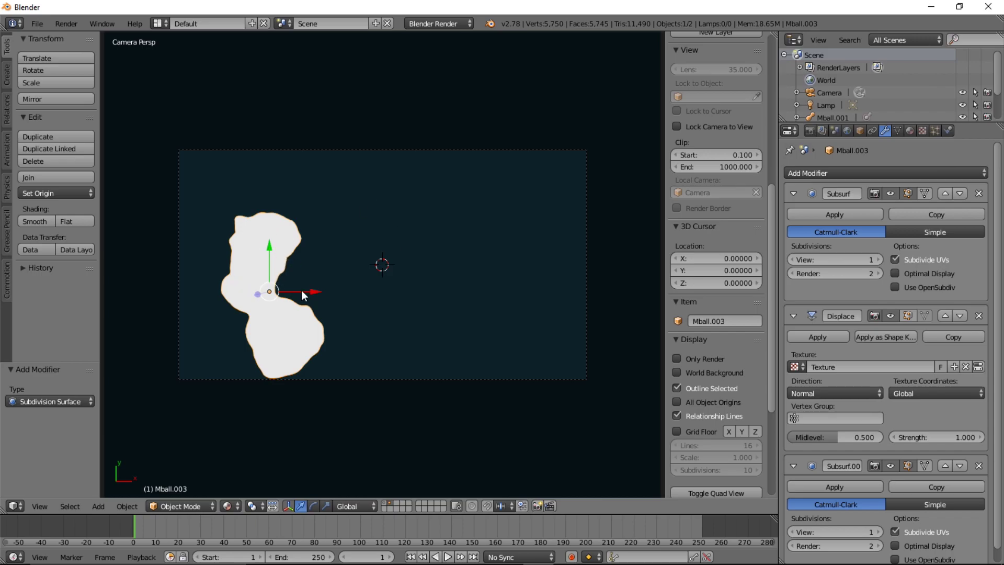
Enable nodes on the blob's Material.001 and open a Node Editor in an area split off from the 3D view.
left_click(913, 130)
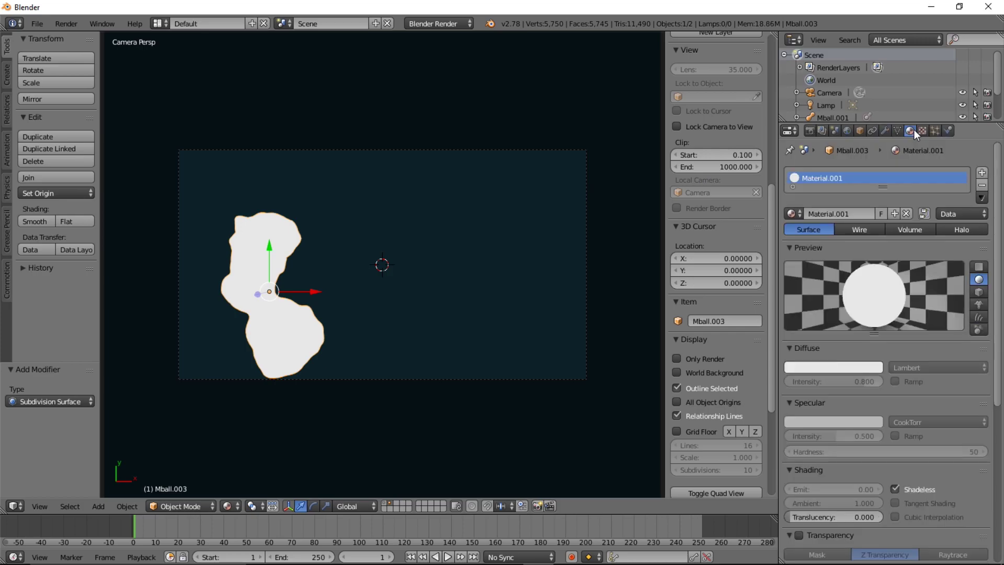
left_click(923, 214)
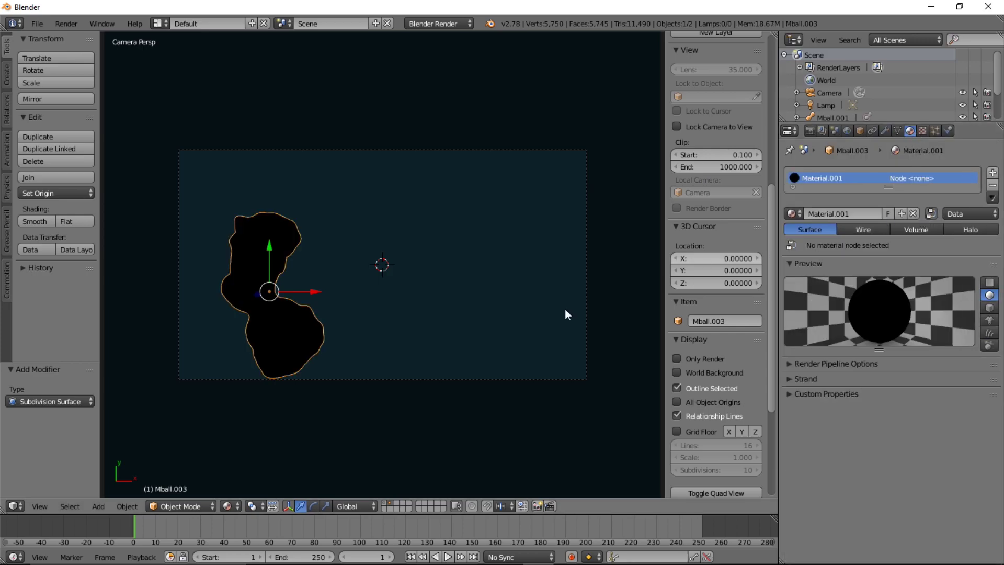
left_click_drag(3, 511, 315, 499)
left_click(14, 506)
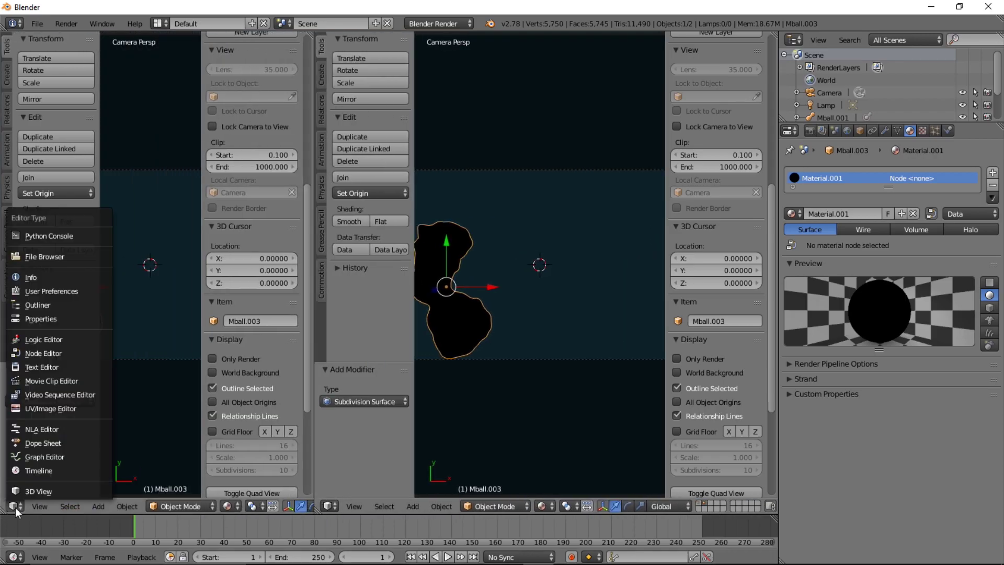
left_click(61, 362)
Assign Material.001 to the empty Material node in the blob's node tree.
middle_click_drag(62, 358, 84, 186, "ctrl")
left_click_drag(83, 186, 94, 171)
scroll(49, 284, "up", 5)
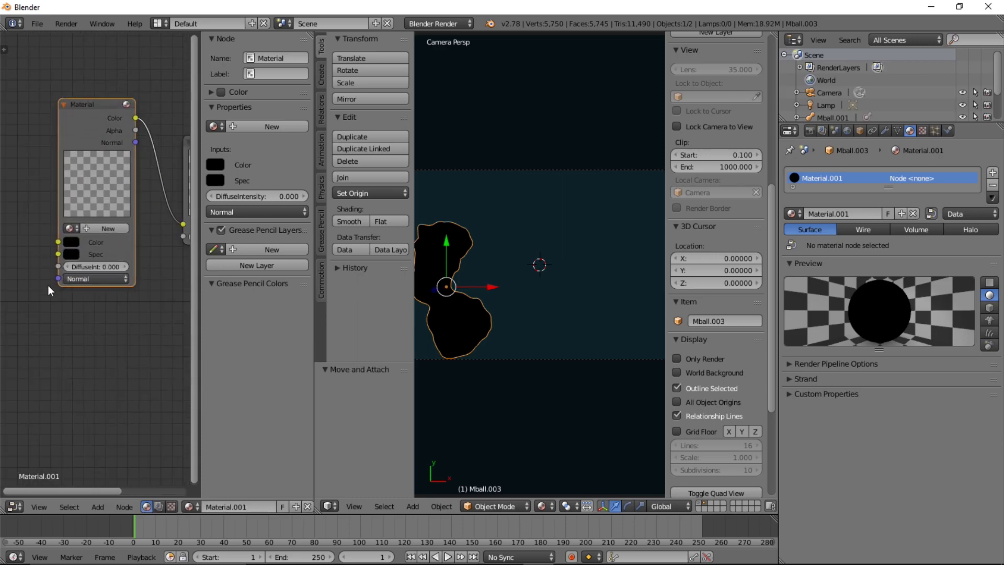
scroll(62, 238, "up", 1)
left_click(57, 212)
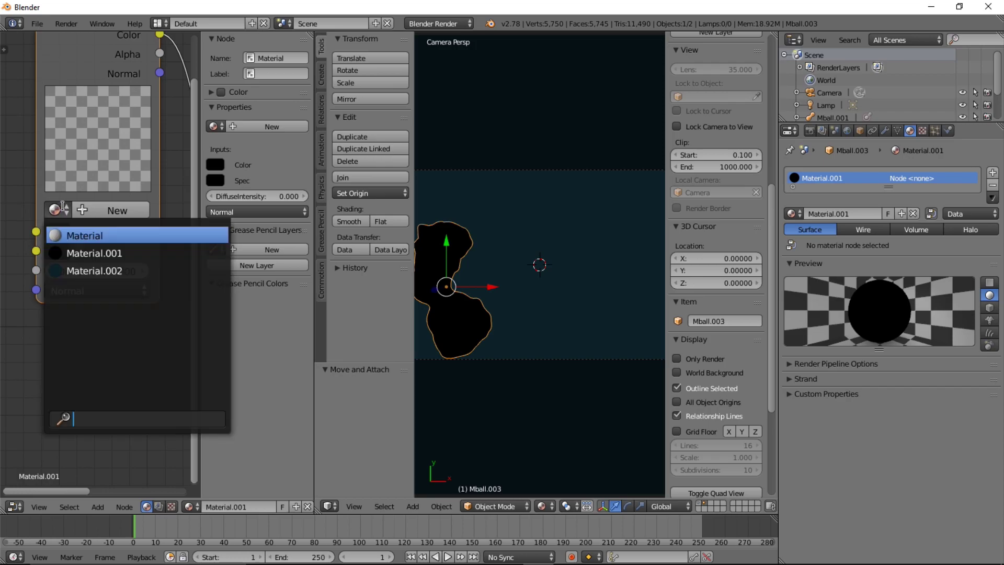
left_click(92, 253)
Add a Mix color node and place it before the Material node.
scroll(103, 345, "down", 4)
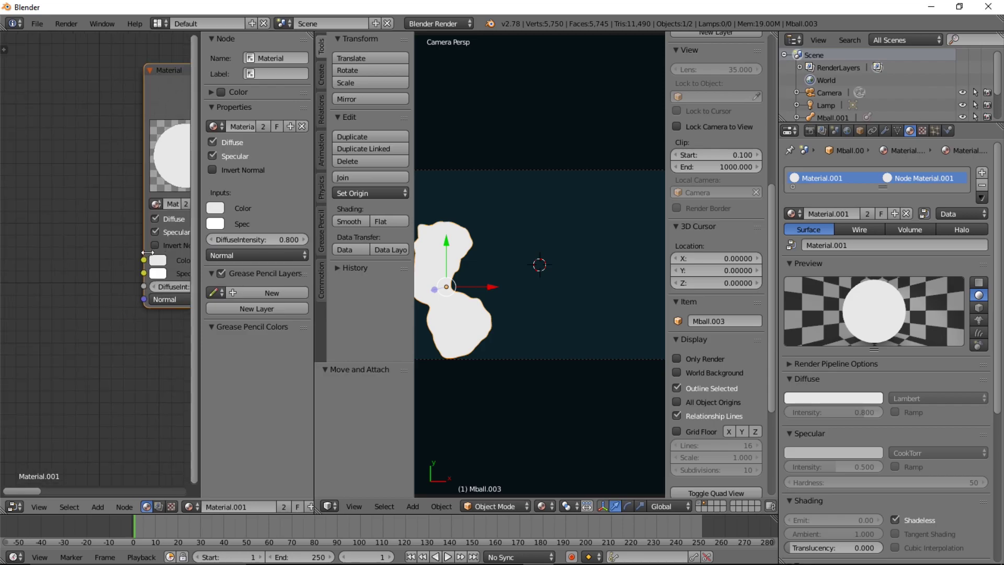
left_click(98, 506)
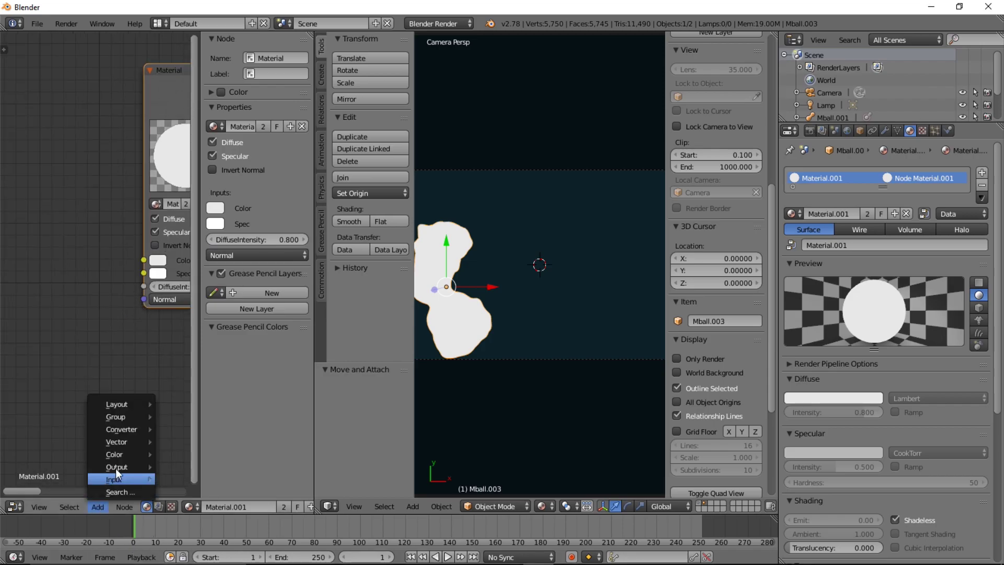
mouse_move(154, 454)
left_click(182, 493)
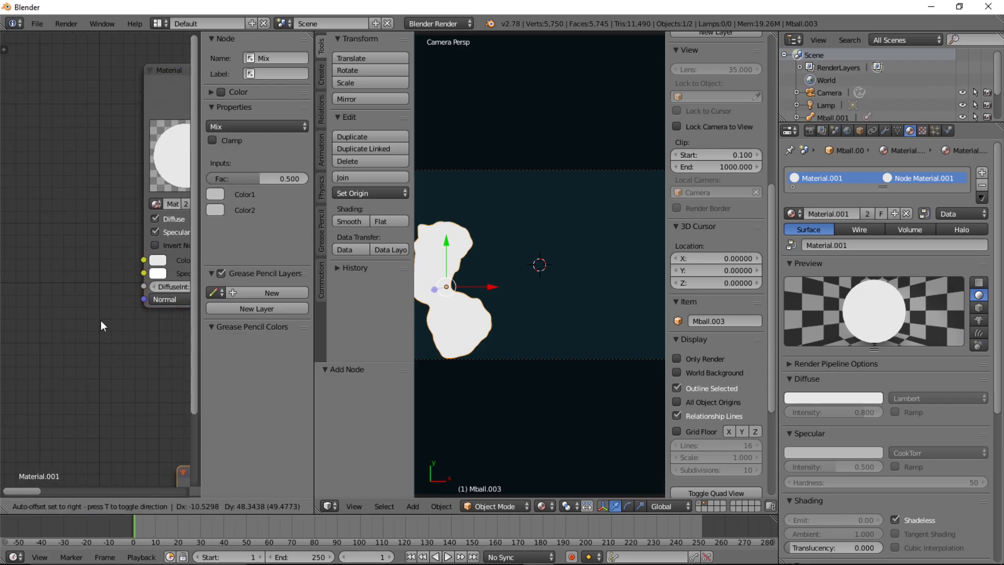
left_click(24, 221)
Set the Mix node's Color2 to light blue (R 0.083, G 0.540, B 1.000) and Color1 to deeper blue (R 0.004, G 0.310, B 1.000).
scroll(560, 308, "down", 2)
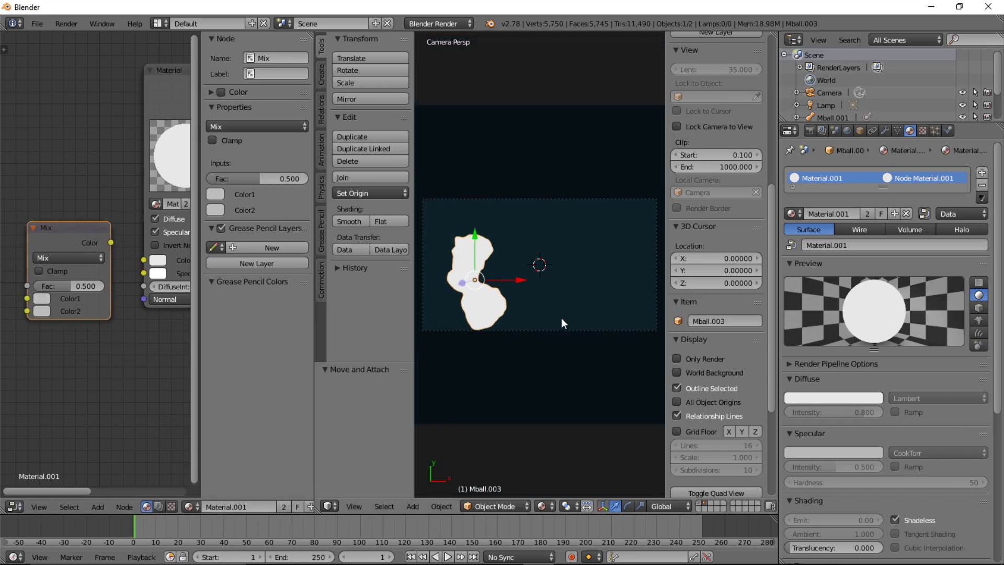
scroll(560, 318, "up", 1)
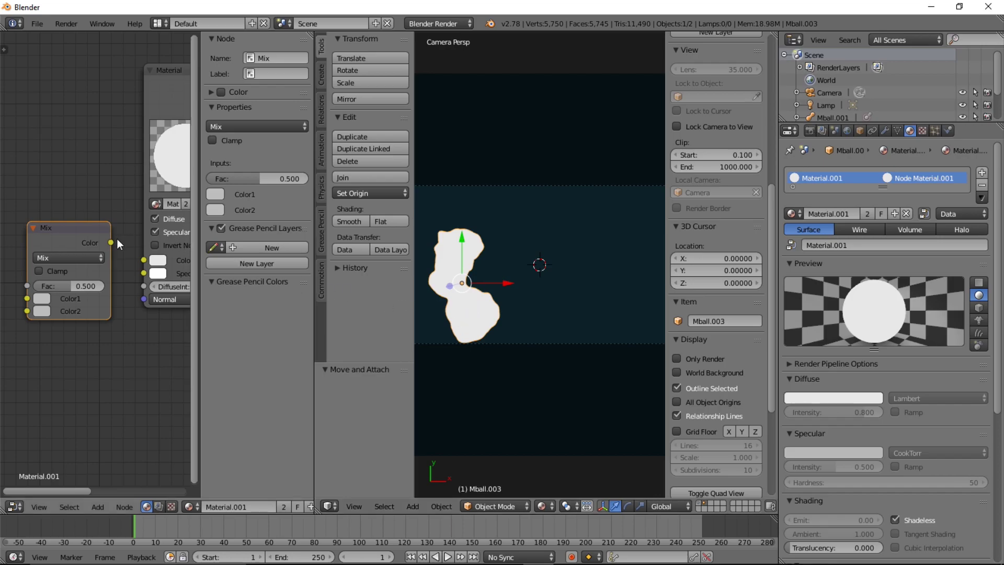
left_click(42, 298)
key("ctrl+v")
left_click(40, 312)
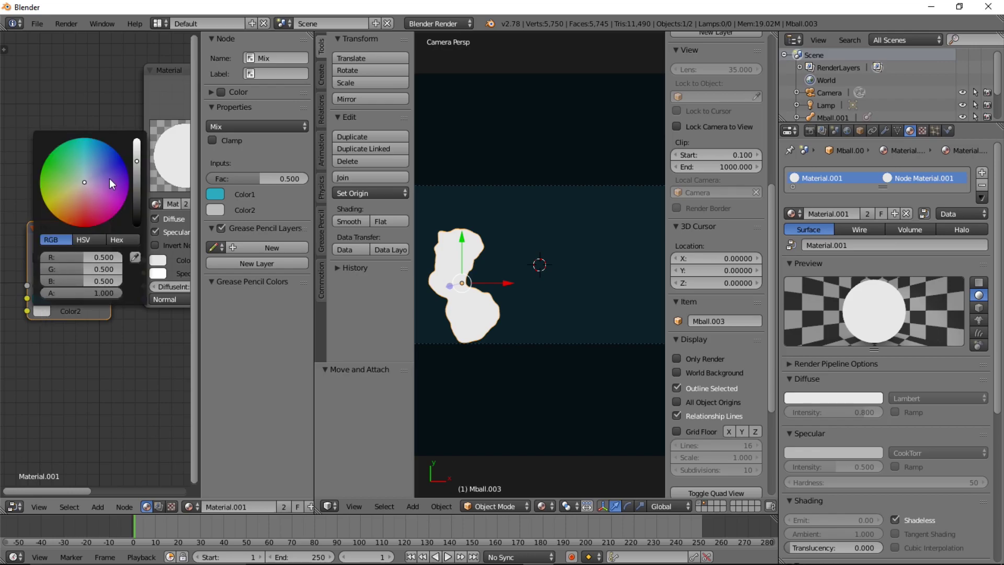
left_click(96, 153)
left_click(138, 138)
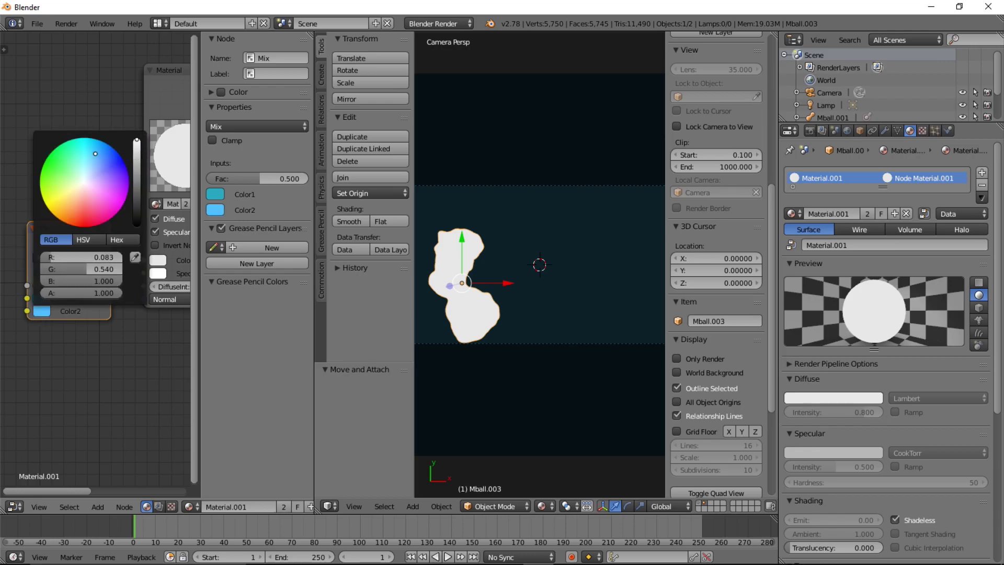
left_click(40, 299)
left_click_drag(137, 140, 103, 131)
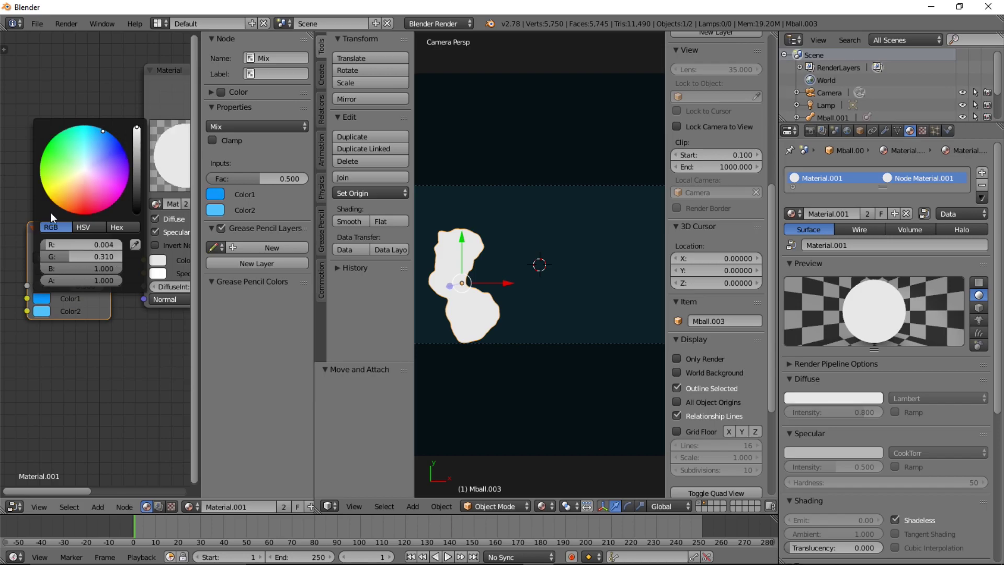
Link the Mix node's Color output to the Material node's Color input, and add a Geometry input node near the Mix node.
scroll(104, 246, "down", 2)
left_click_drag(107, 244, 137, 260)
middle_click_drag(103, 349, 152, 314)
scroll(146, 316, "up", 3)
left_click(96, 507)
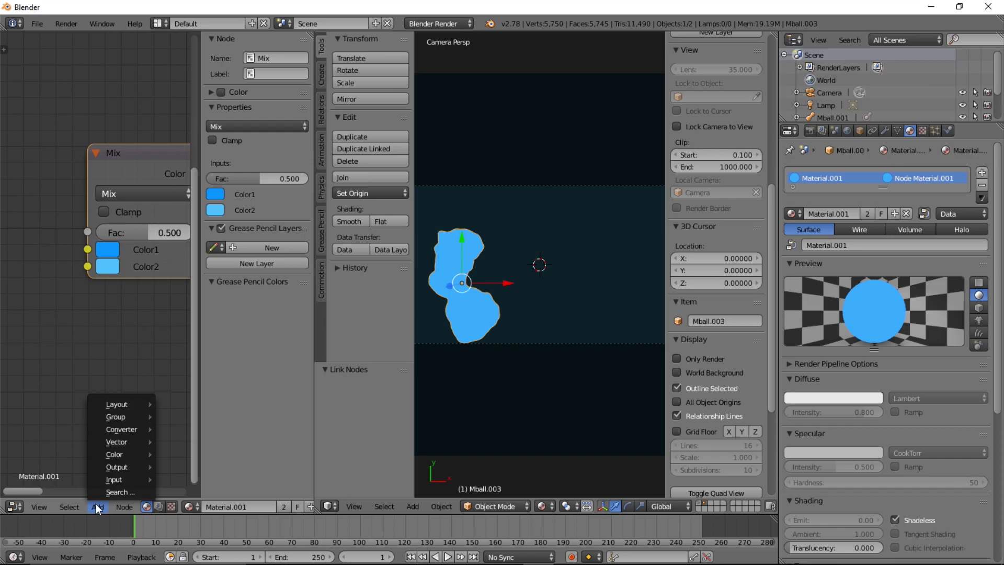
mouse_move(129, 475)
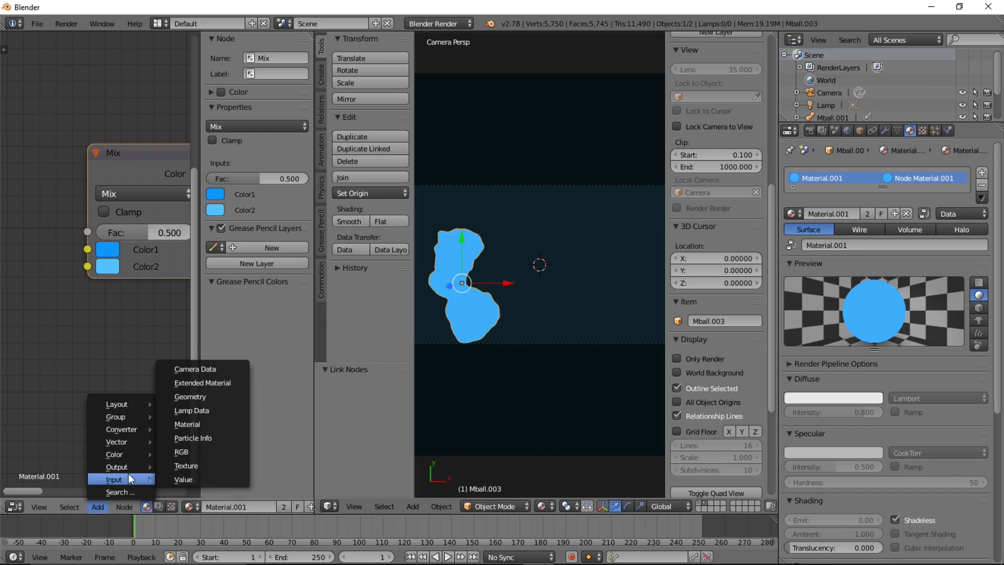
left_click(207, 400)
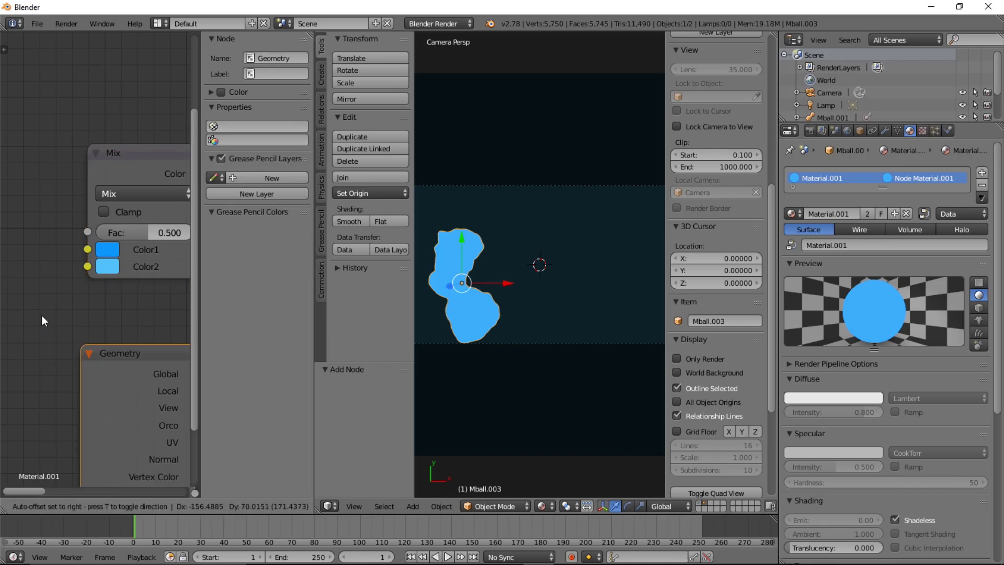
left_click(6, 264)
Link the Geometry node's Normal output to the Mix node's Fac input and move the Geometry node in front of the Mix node.
scroll(150, 398, "down", 2)
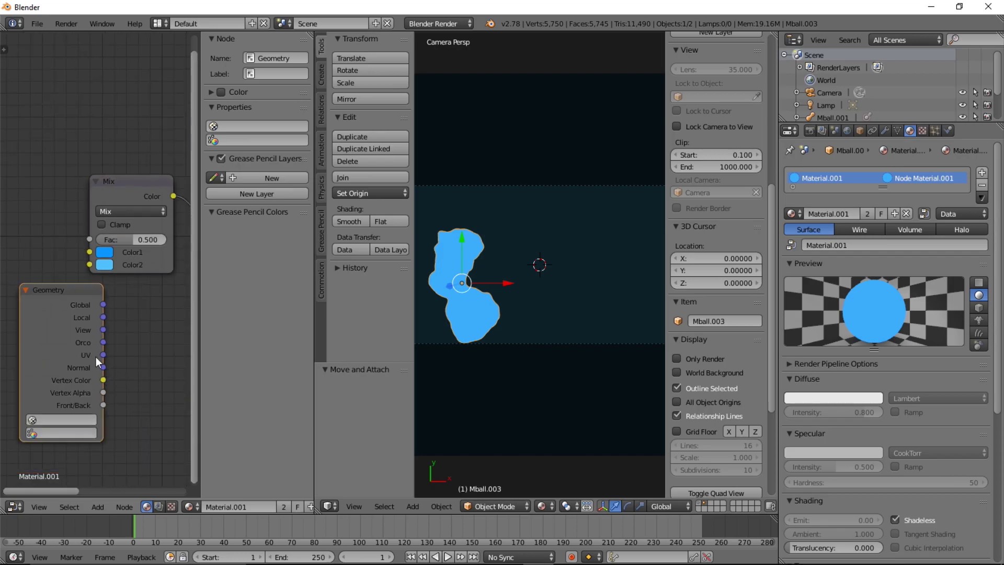
mouse_move(103, 368)
left_mouse_down()
mouse_move(96, 222)
mouse_move(91, 238)
left_mouse_up()
scroll(508, 325, "up", 2)
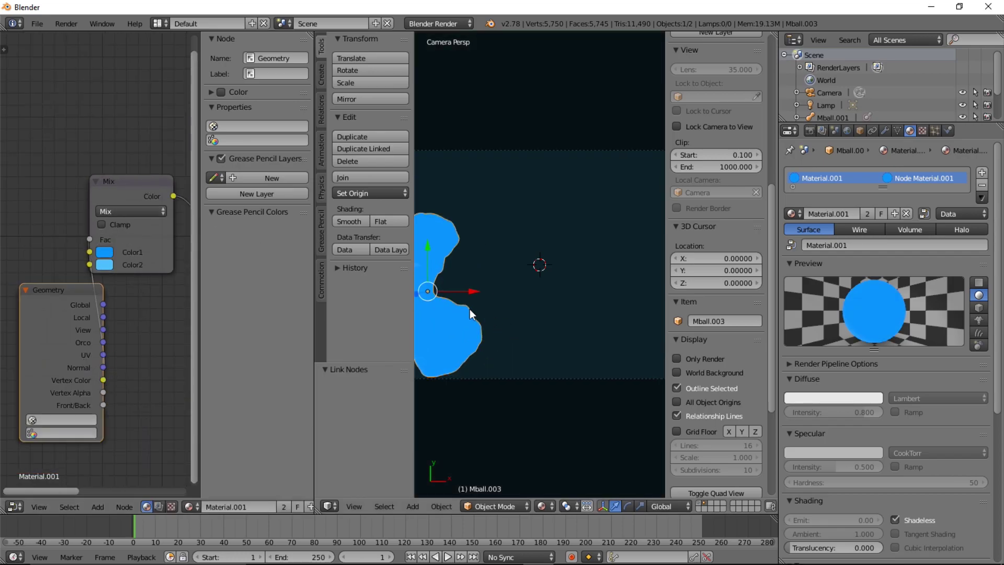
middle_click_drag(479, 320, 571, 305, "shift")
scroll(571, 306, "up", 3)
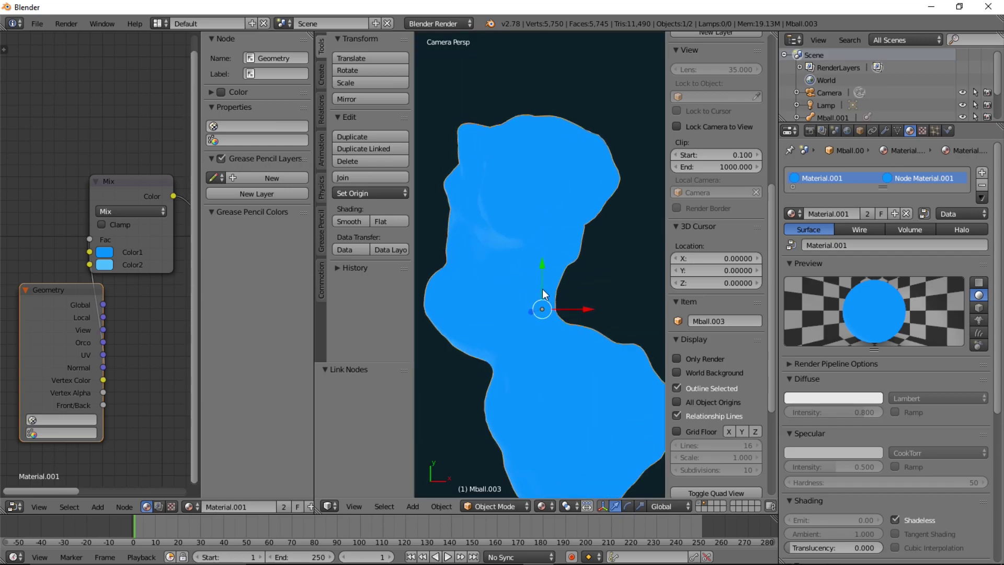
scroll(509, 251, "up", 2)
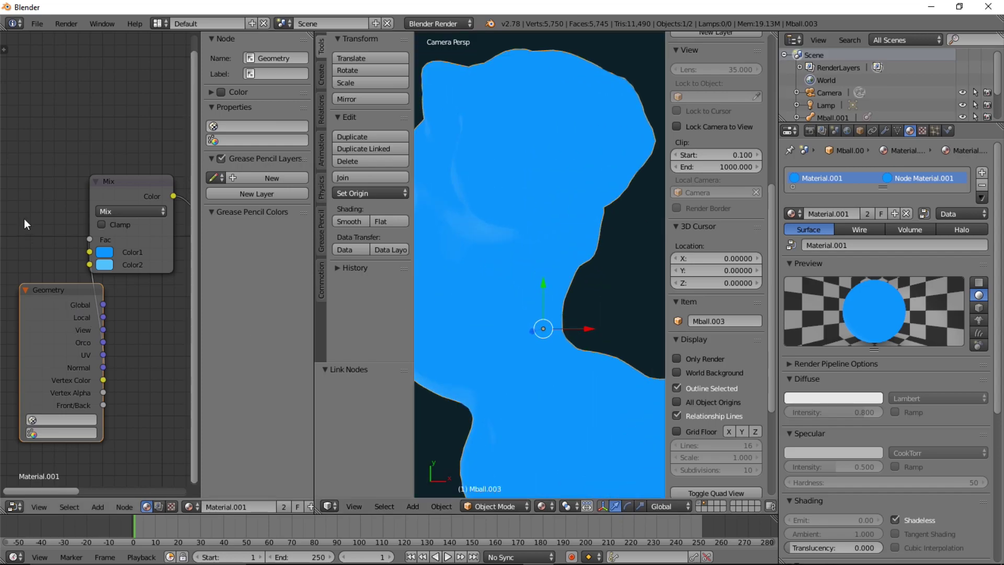
key("g")
left_click(178, 128)
scroll(560, 253, "down", 2)
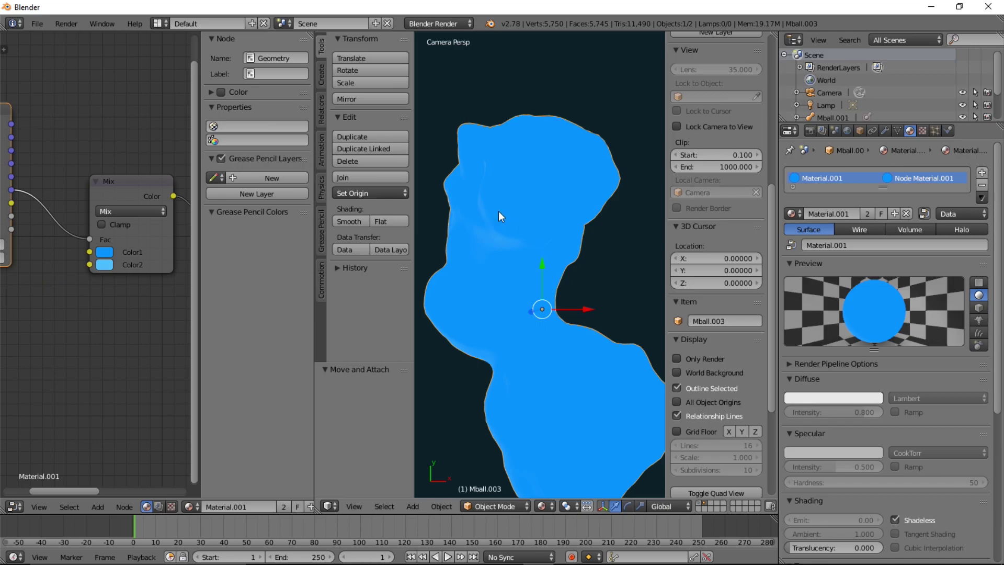
scroll(544, 223, "up", 1)
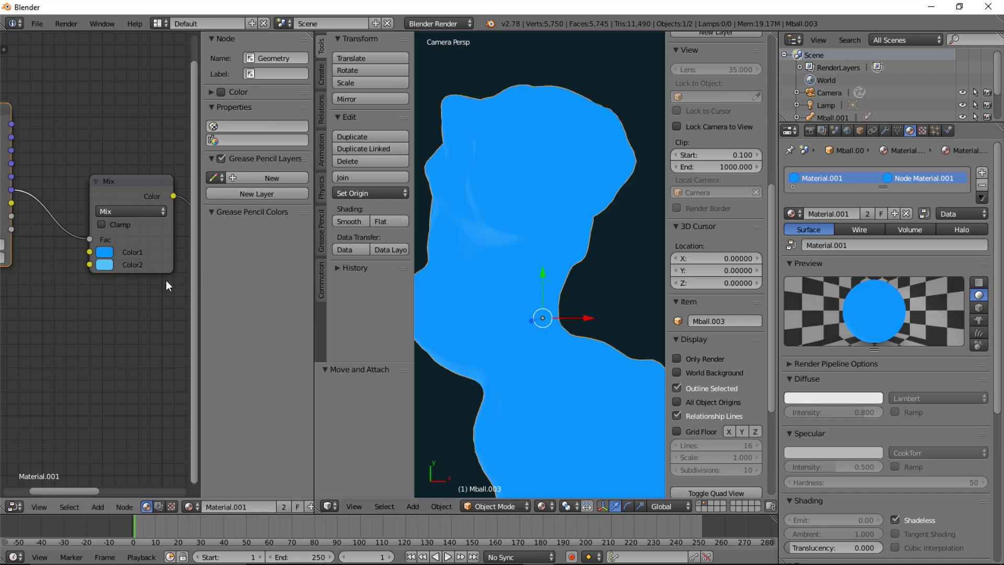
Reroute the Geometry Normal link straight into the Material node's Color input and inspect the normal colors on the blob.
scroll(56, 312, "down", 5)
left_click_drag(91, 253, 156, 240)
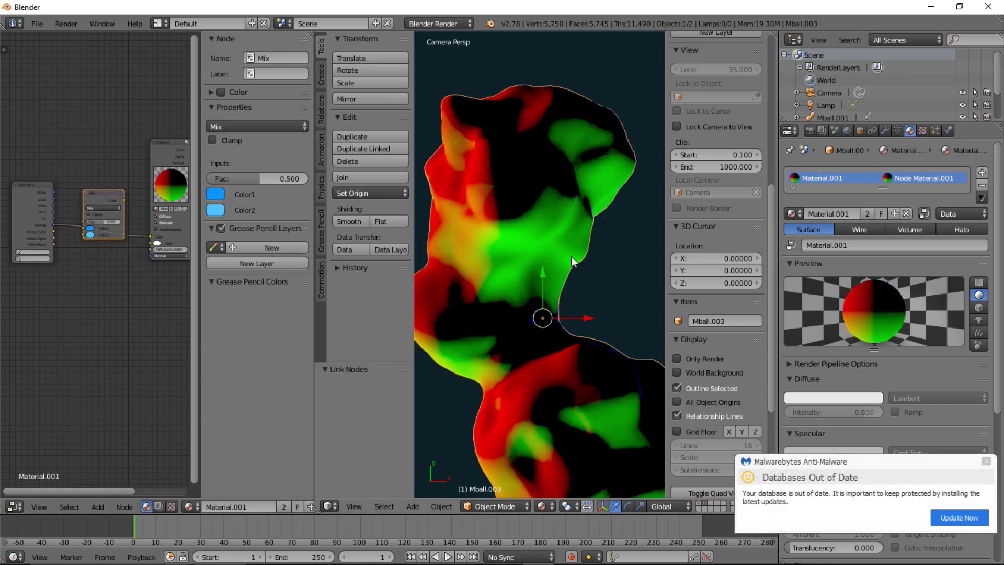
scroll(571, 291, "down", 4)
scroll(579, 343, "up", 2)
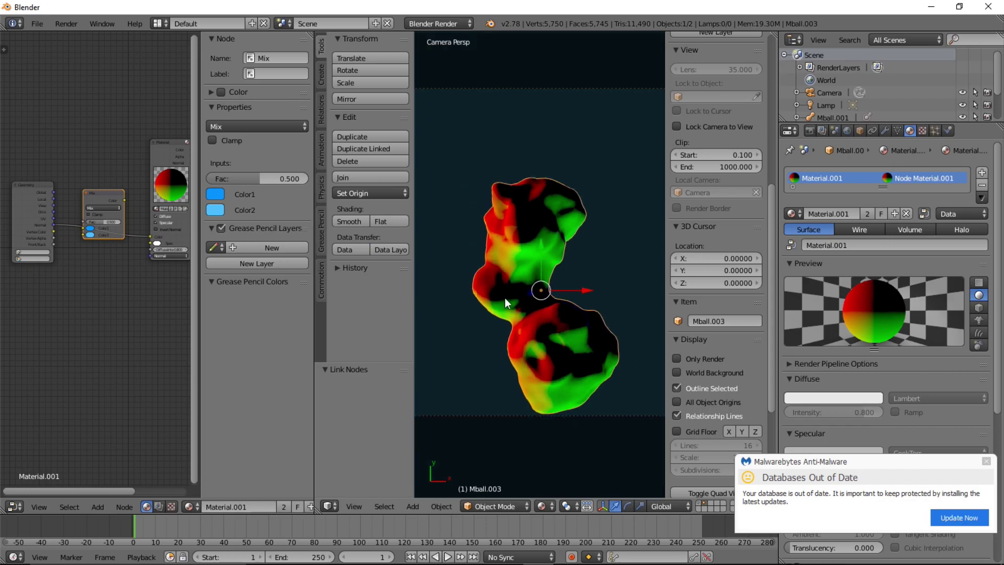
middle_click_drag(529, 216, 485, 225)
scroll(485, 226, "up", 3)
key("KP_0")
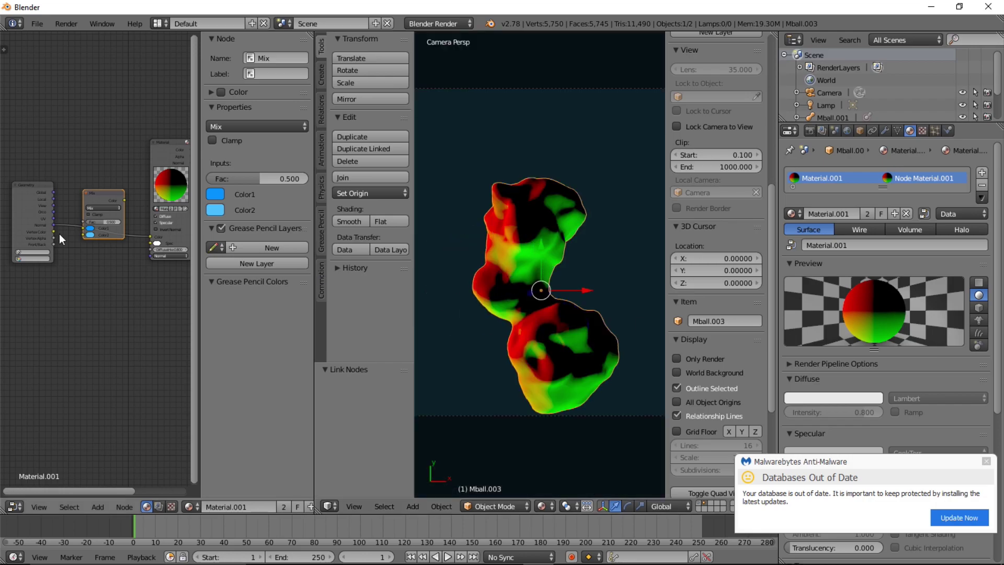
Move the Mix node aside and insert a Separate RGB node on the link between the Geometry and Material nodes.
left_click_drag(93, 196, 108, 143)
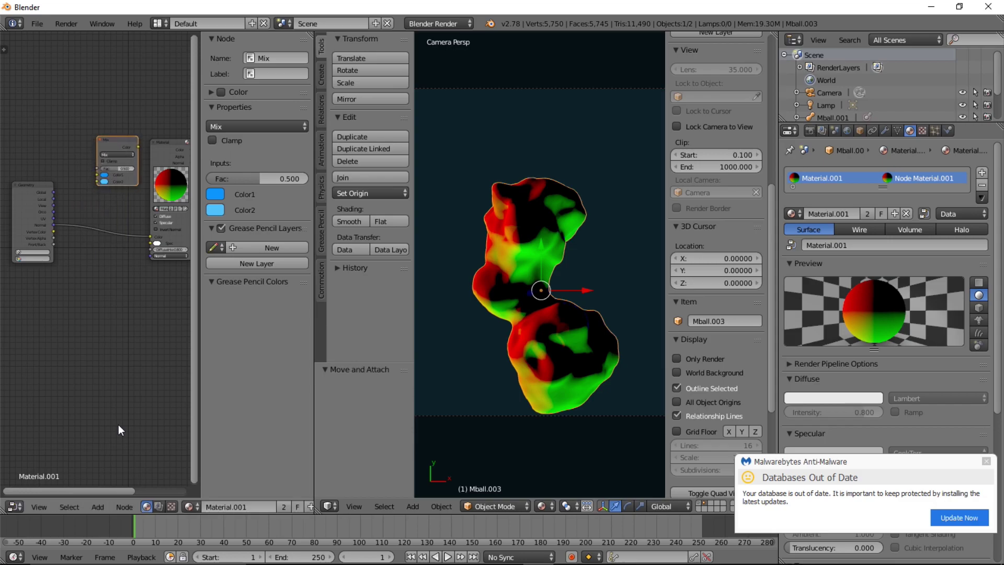
left_click(96, 506)
mouse_move(130, 429)
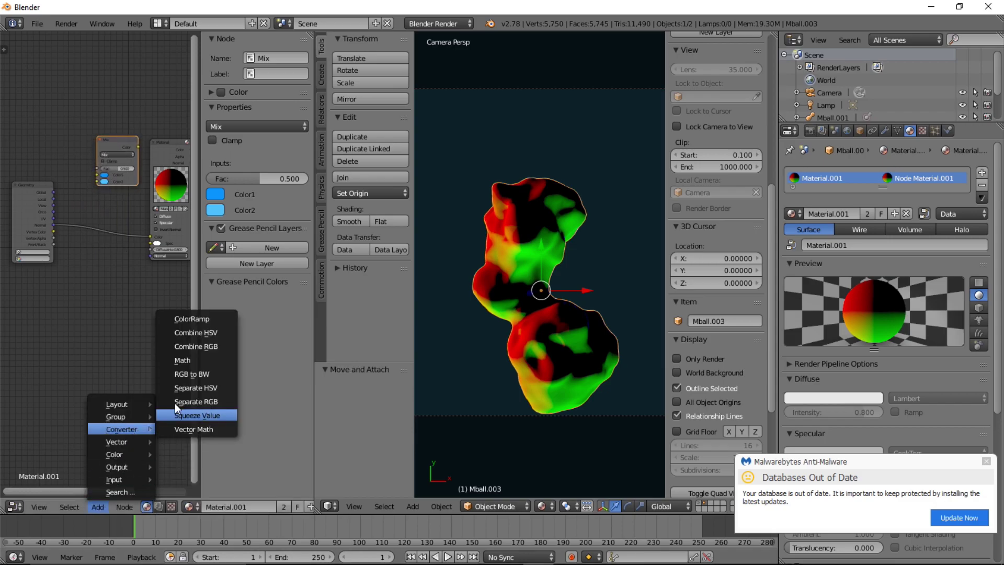
left_click(197, 401)
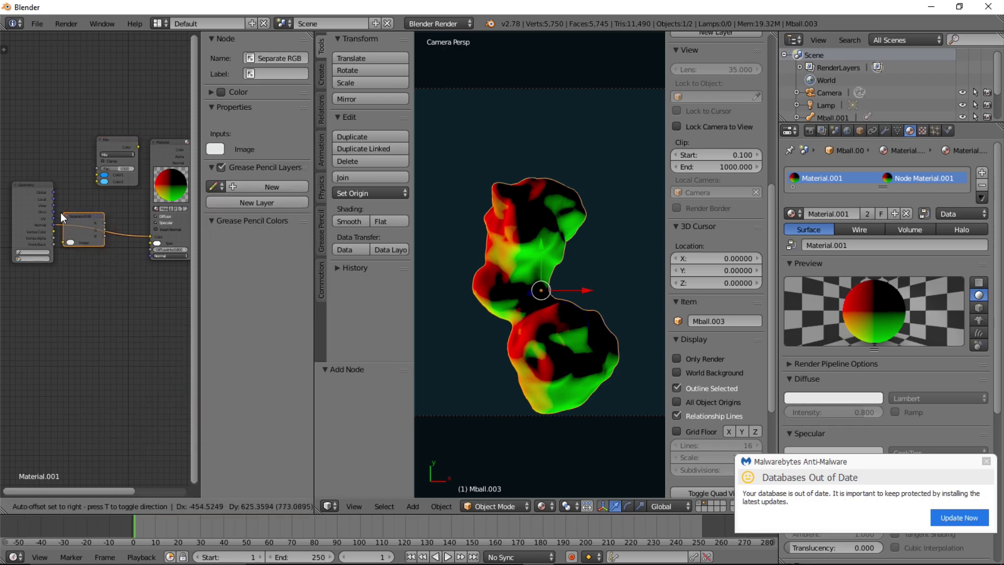
left_click(83, 201)
Link the Separate RGB node's R output to the Mix node's Fac and the Mix Color output to the Material's Color input.
middle_click_drag(145, 218, 99, 228)
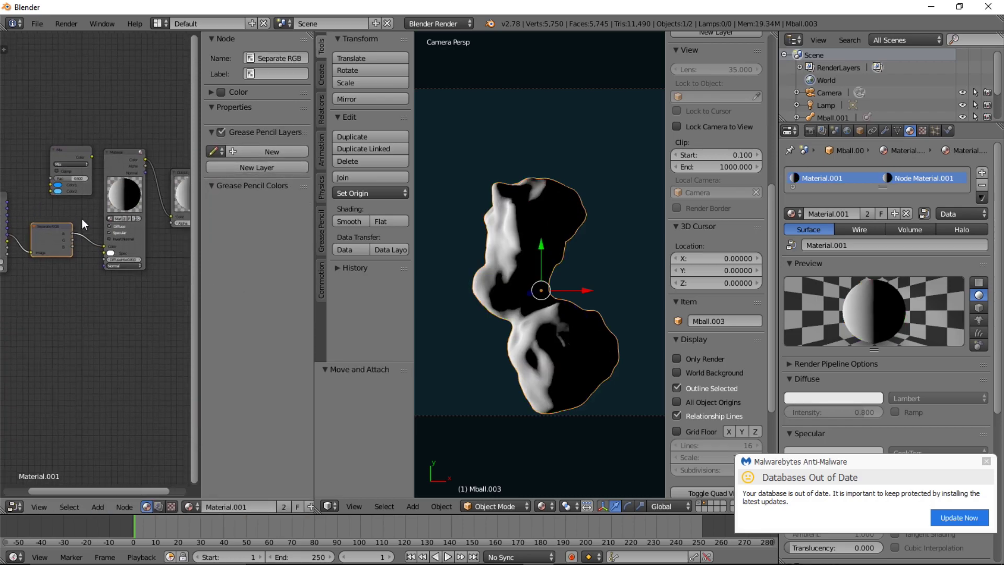
left_click_drag(104, 247, 55, 191)
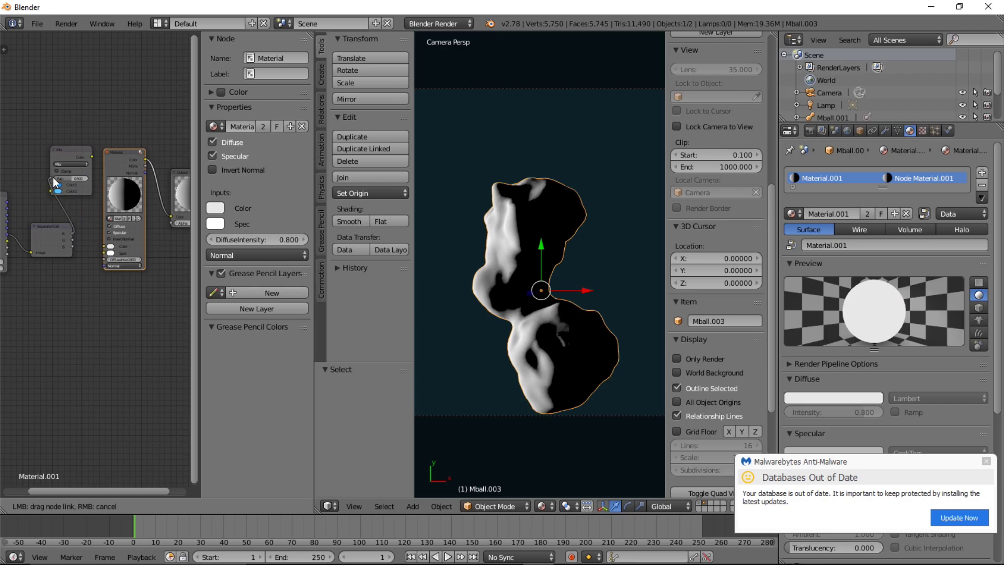
left_click_drag(92, 156, 109, 246)
scroll(99, 225, "up", 1)
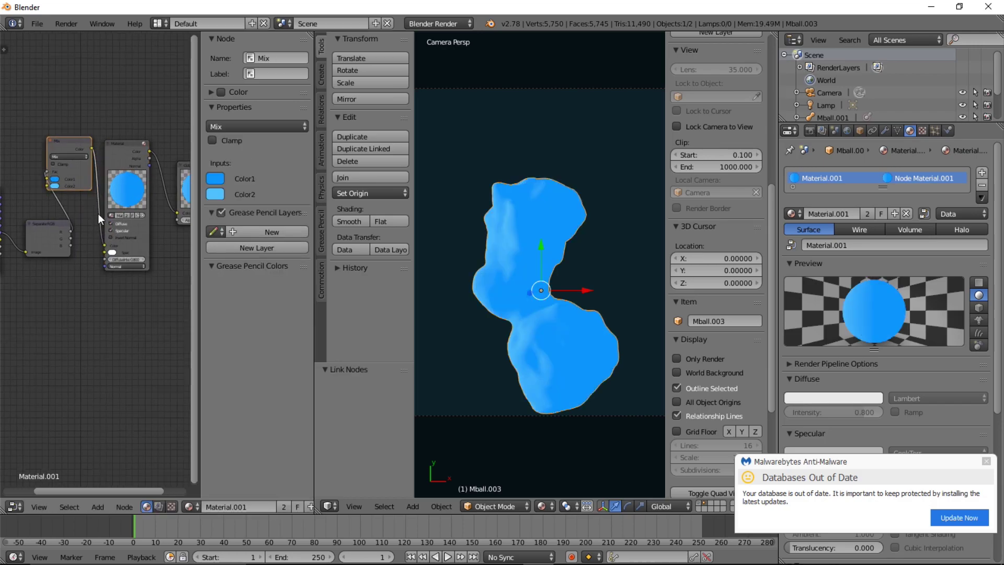
scroll(554, 316, "up", 4)
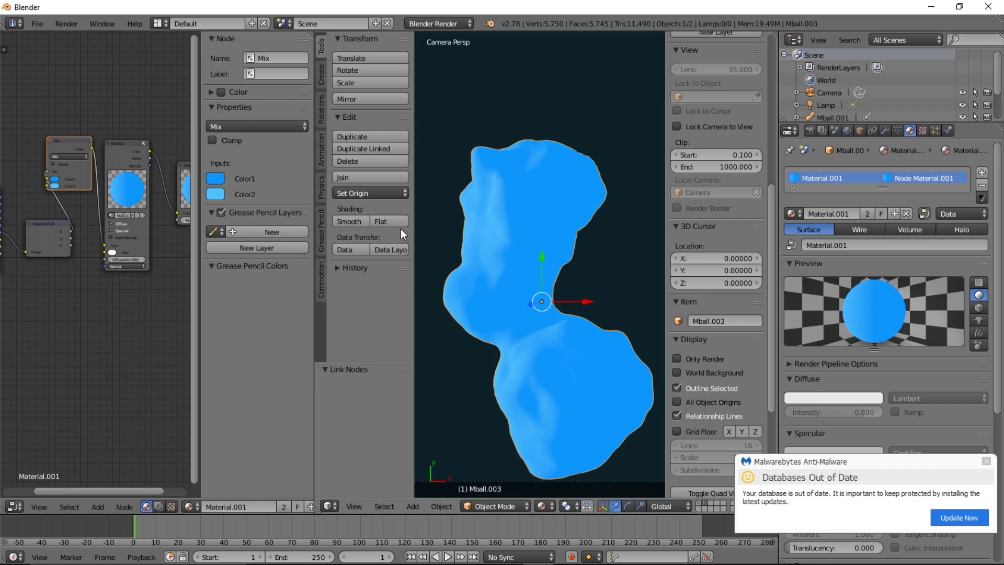
scroll(625, 383, "down", 3)
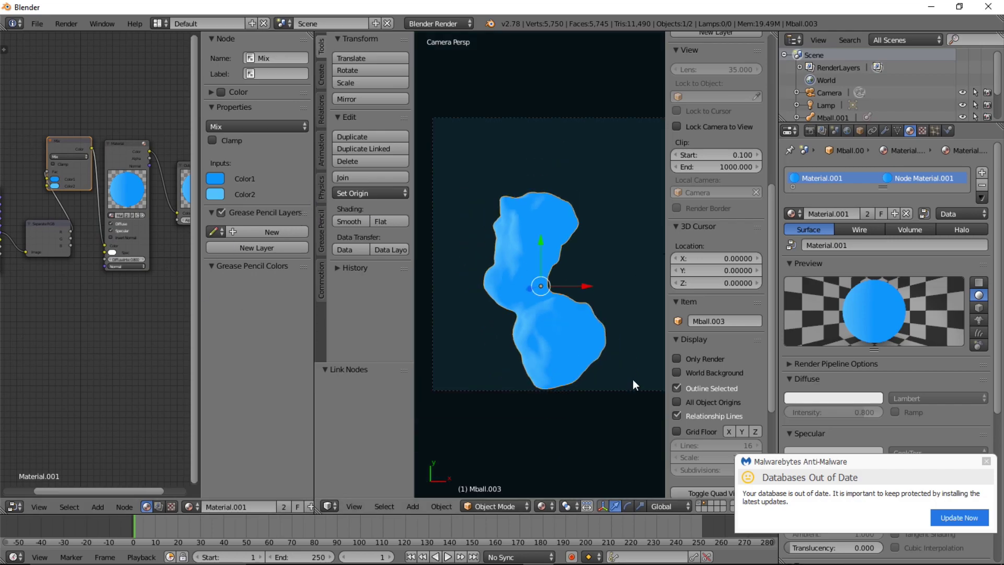
scroll(640, 383, "down", 1)
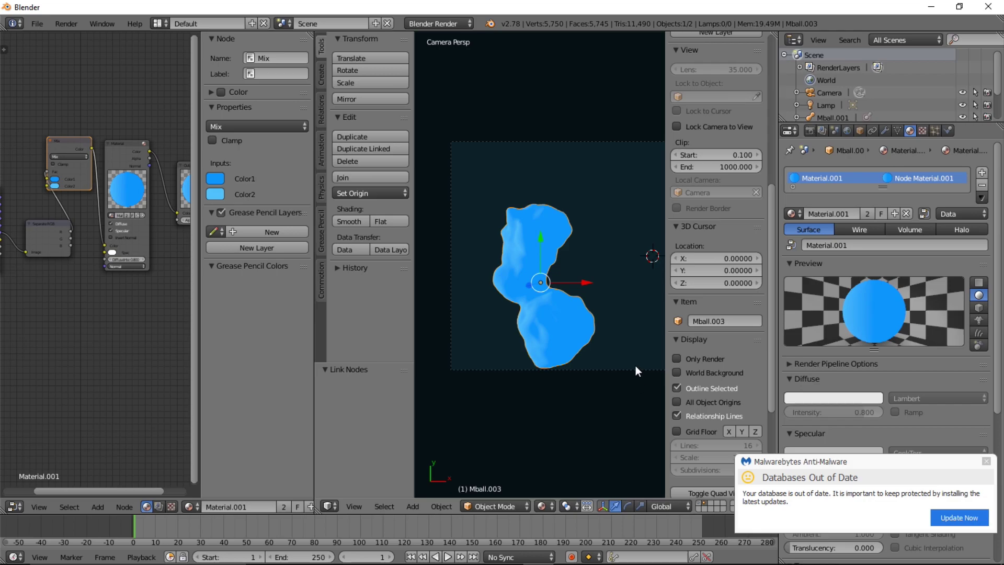
scroll(635, 365, "up", 2)
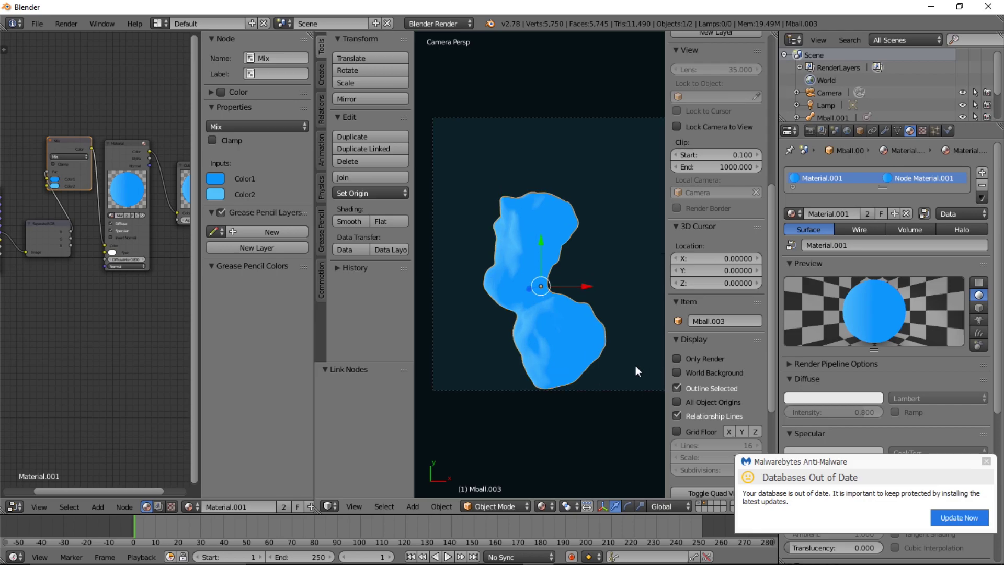
Rearrange the material nodes, moving the Separate RGB node above the Geometry node to free space before the Mix node.
left_click(110, 140)
left_click(119, 136)
left_click_drag(125, 138, 156, 82)
middle_click_drag(94, 205, 220, 265)
left_click_drag(144, 303, 46, 141)
middle_click_drag(52, 171, 85, 263)
scroll(46, 212, "up", 1)
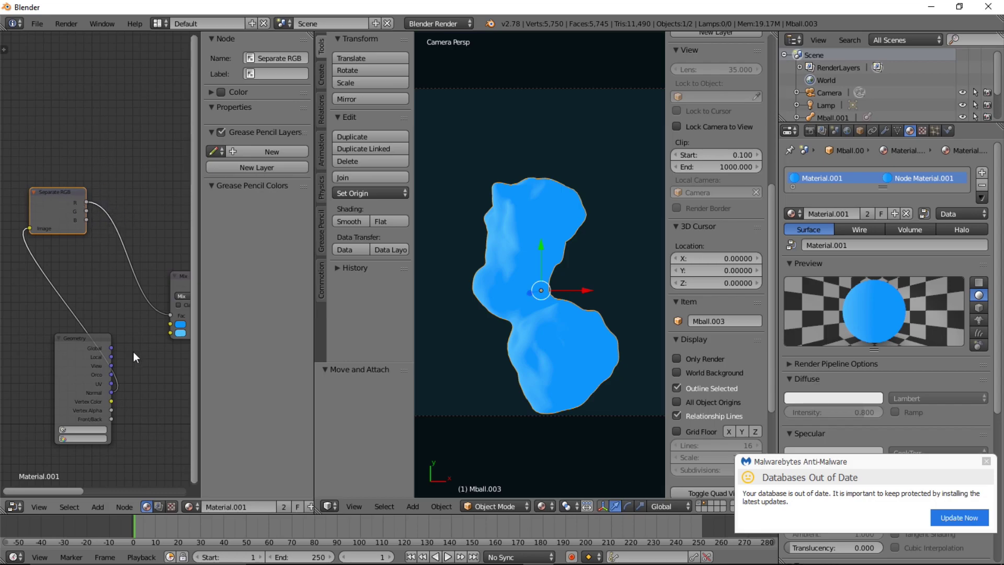
Insert a Math node between the Separate RGB and Mix nodes and set it to Multiply with a value of 160.8.
left_click(98, 506)
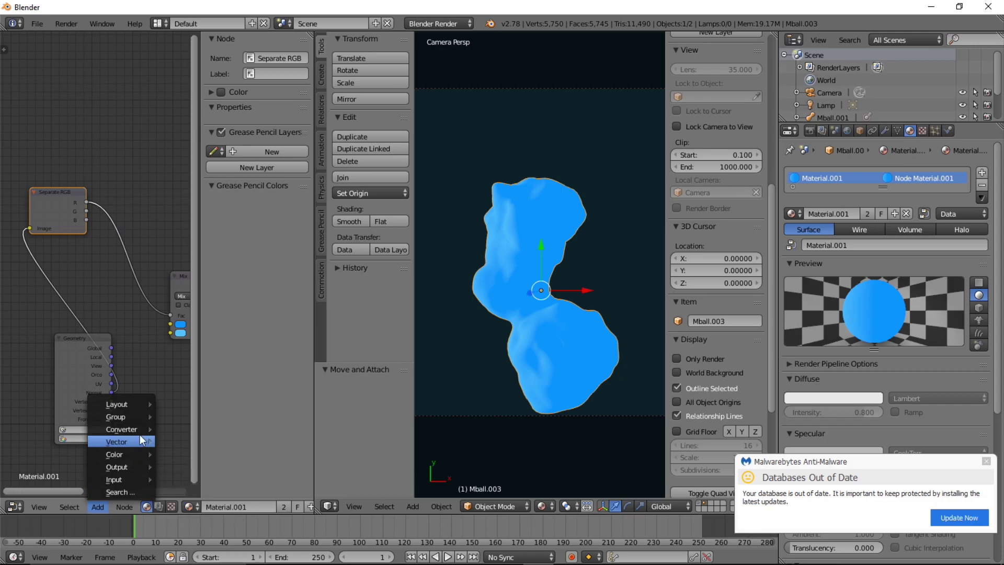
mouse_move(141, 429)
left_click(204, 357)
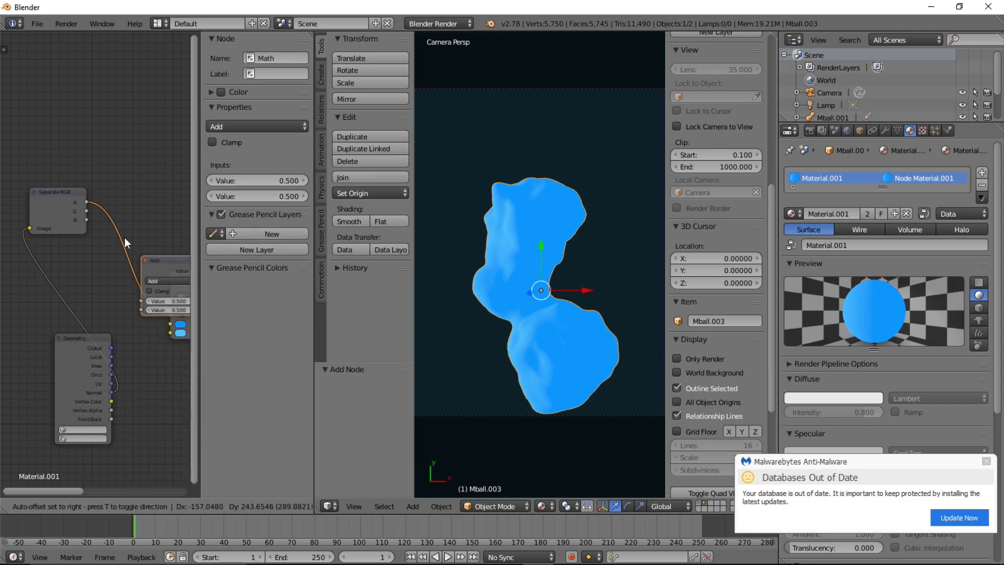
left_click(92, 225)
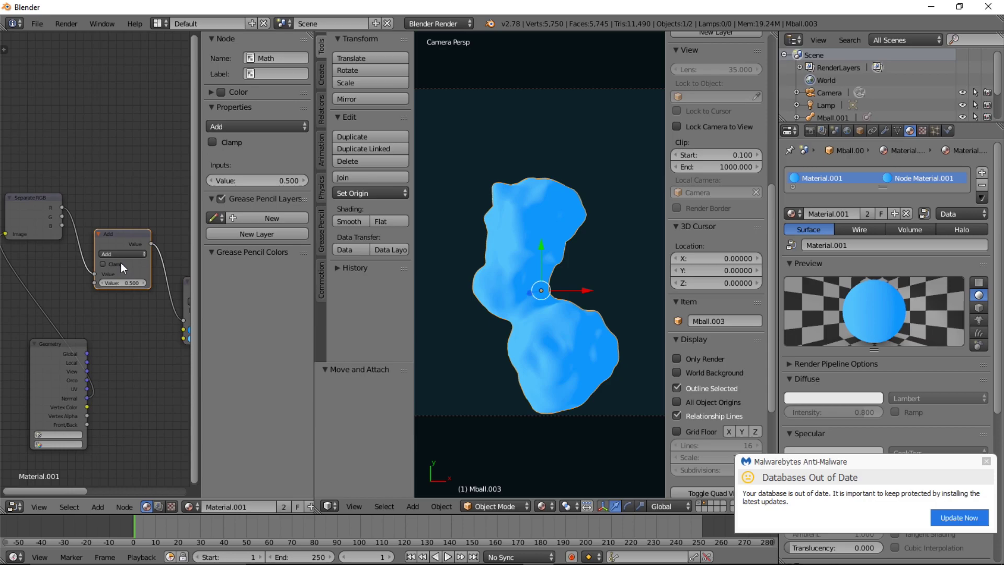
left_click(125, 254)
left_click(124, 225)
left_click_drag(121, 282, 413, 286)
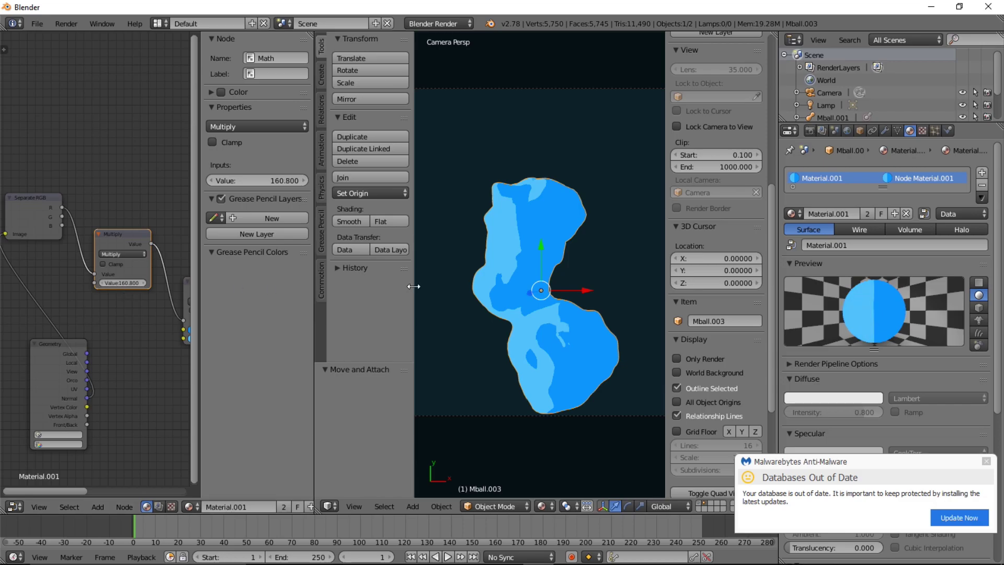
Try moving the blob across the camera view to check how its two-tone shading reacts.
scroll(620, 304, "down", 2)
left_click(629, 255)
scroll(642, 305, "down", 2)
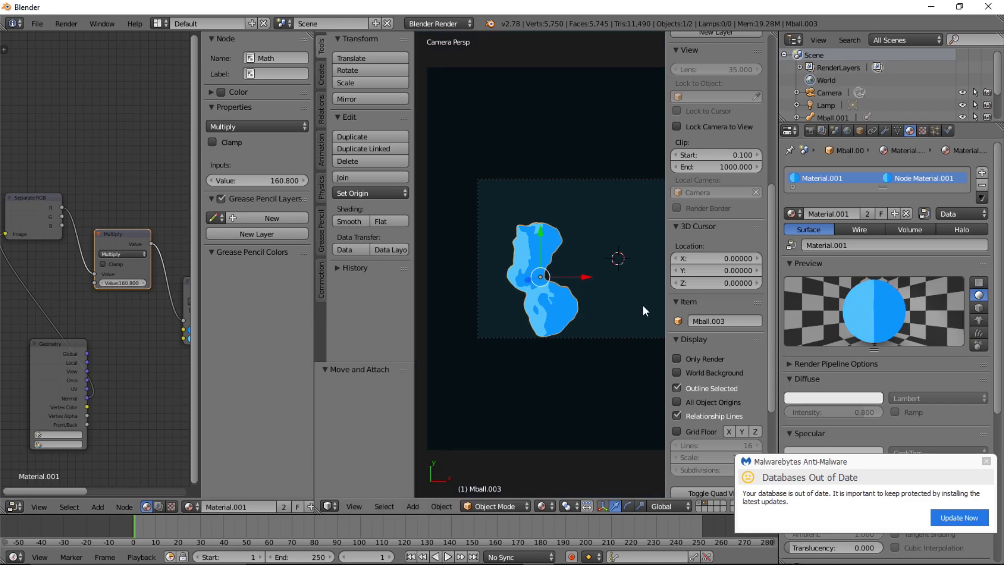
scroll(575, 283, "down", 5, "ctrl")
scroll(546, 271, "down", 2, "shift")
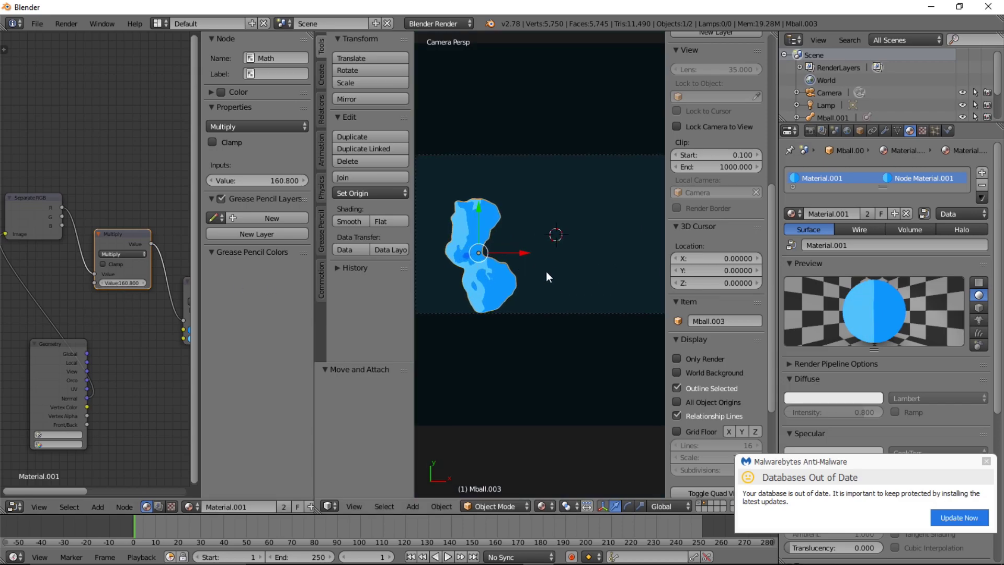
key("g")
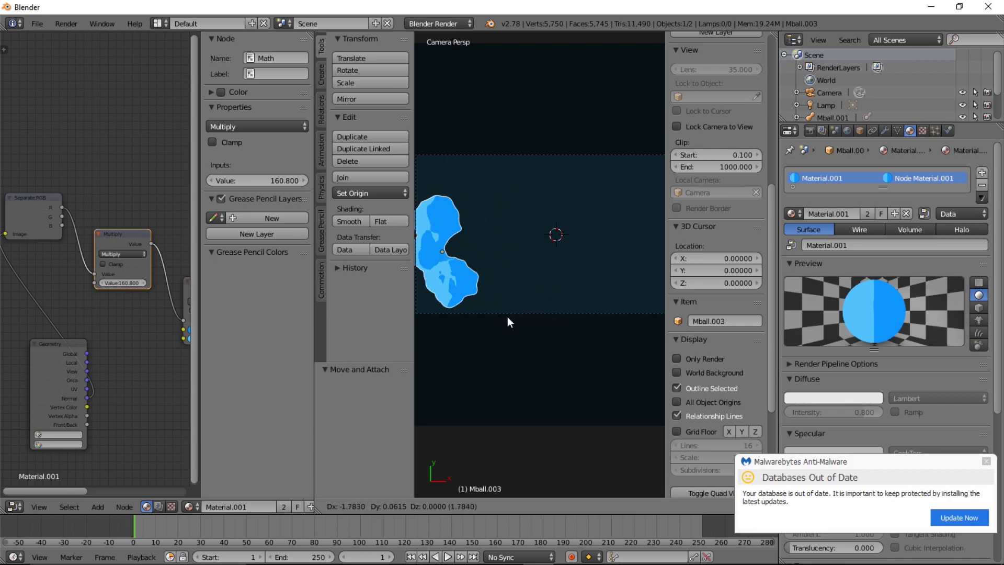
left_click(523, 329)
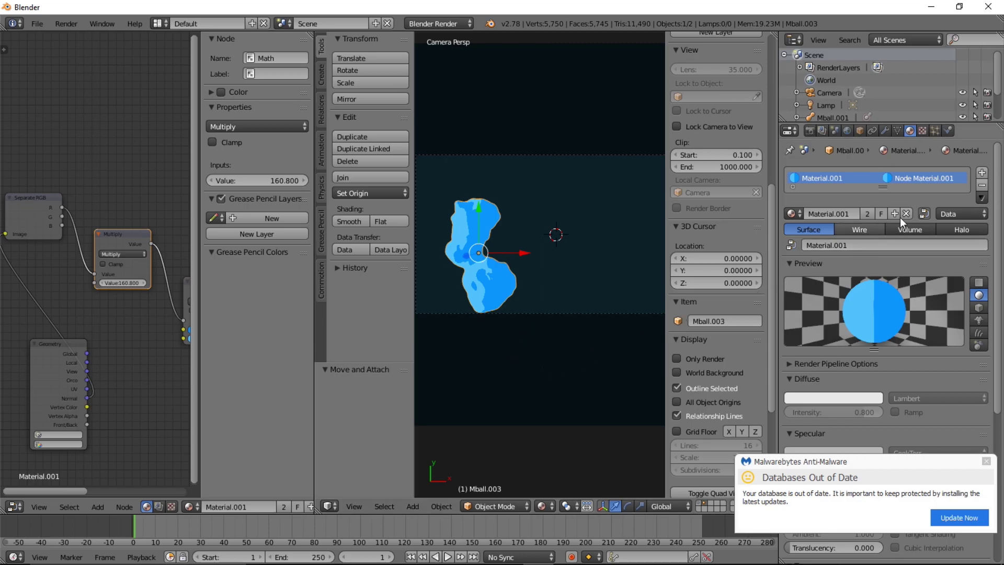
Rename the blob's material as Flash Material and make a separate copy of it for this blob.
left_click(840, 211)
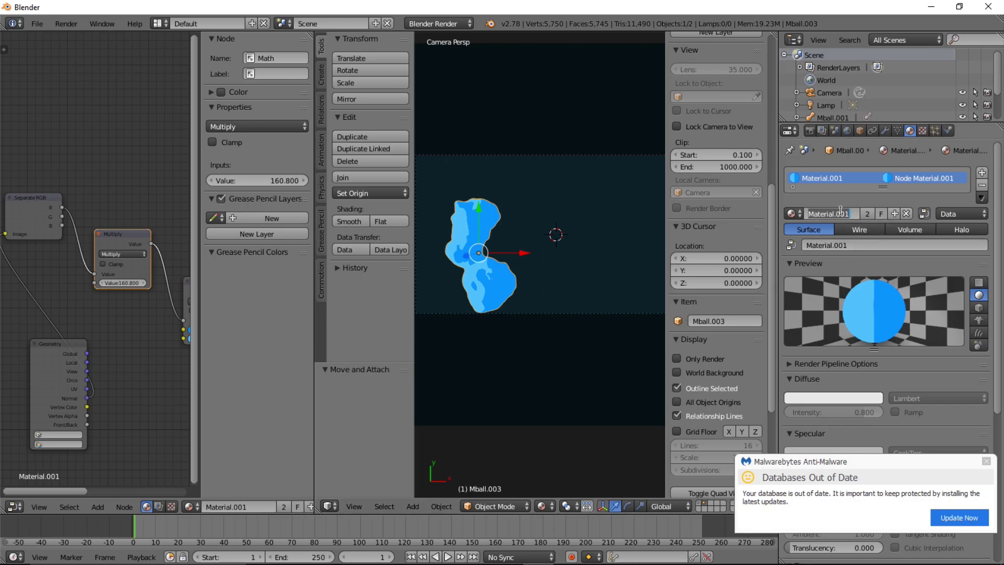
type("Flash Material")
key("Return")
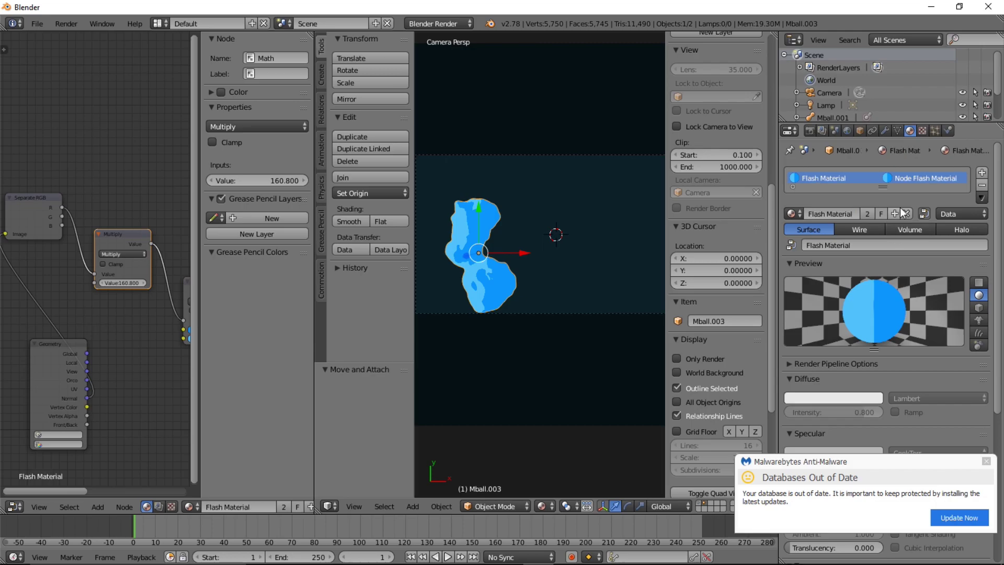
left_click(895, 215)
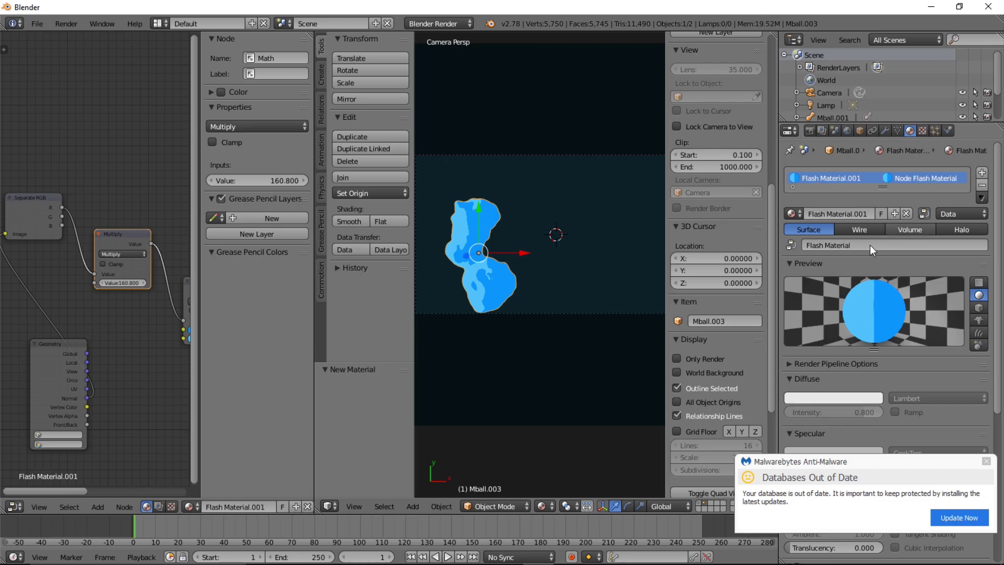
Duplicate the blob in place and move the duplicate to layer 3.
key("shift+d")
right_click(581, 316)
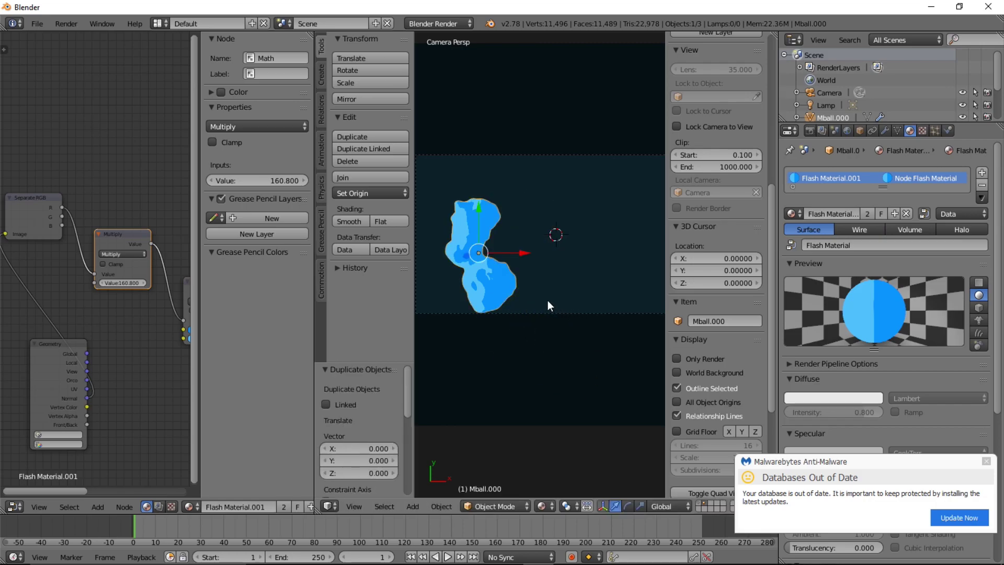
key("m")
left_click(665, 322)
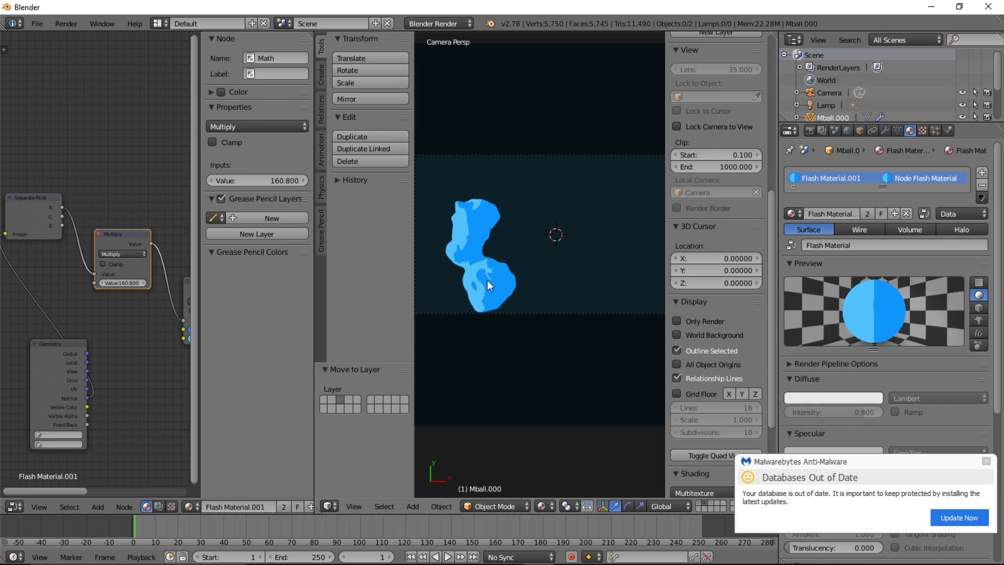
Select the original blob and widen the 3D view by narrowing the node editor.
scroll(500, 287, "down", 2)
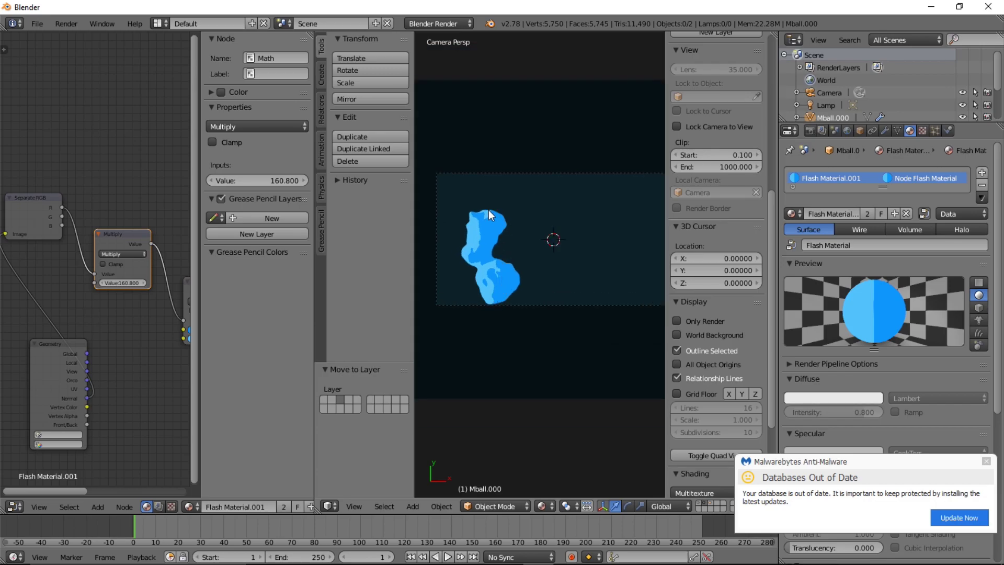
key("shift+d")
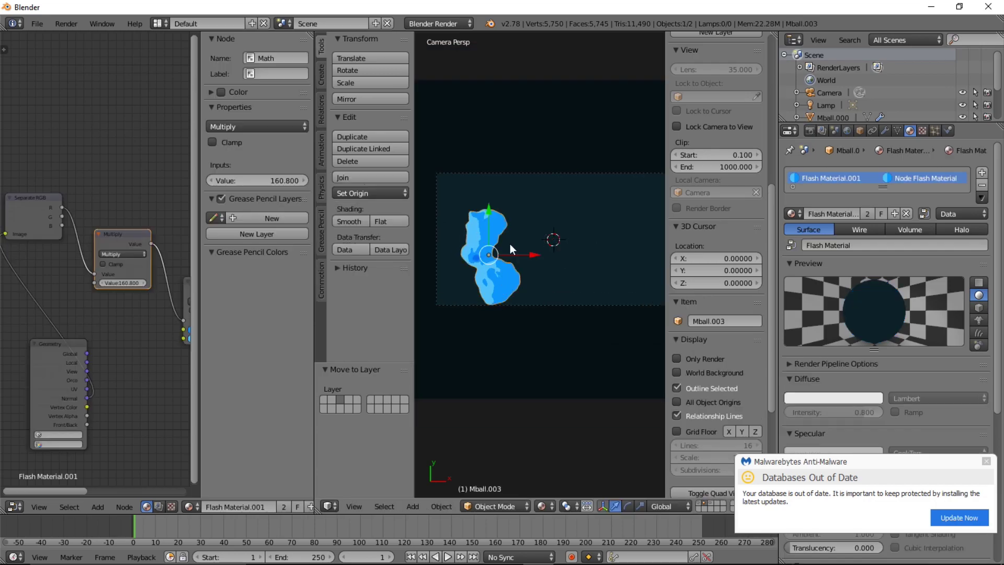
right_click(496, 241)
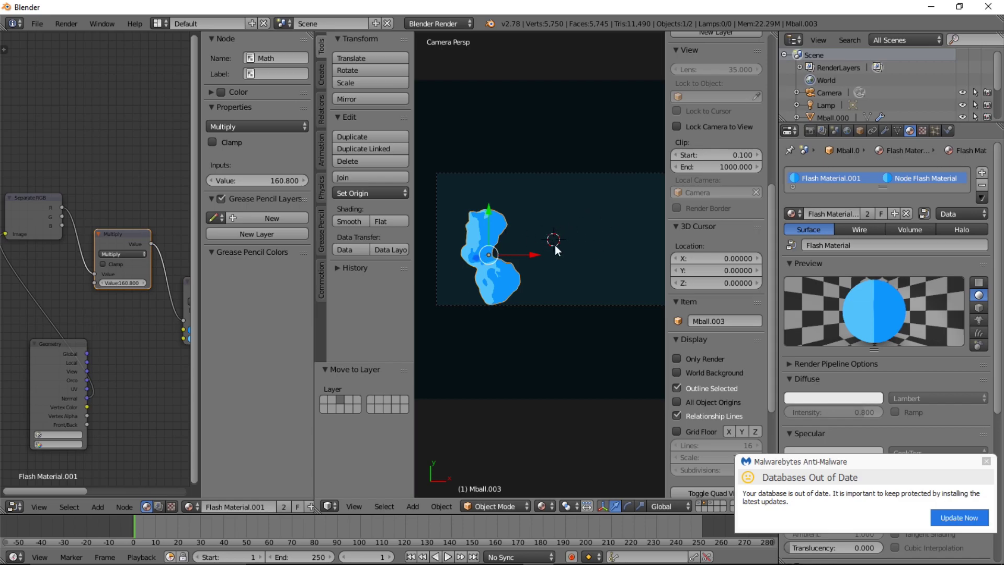
scroll(601, 230, "up", 1)
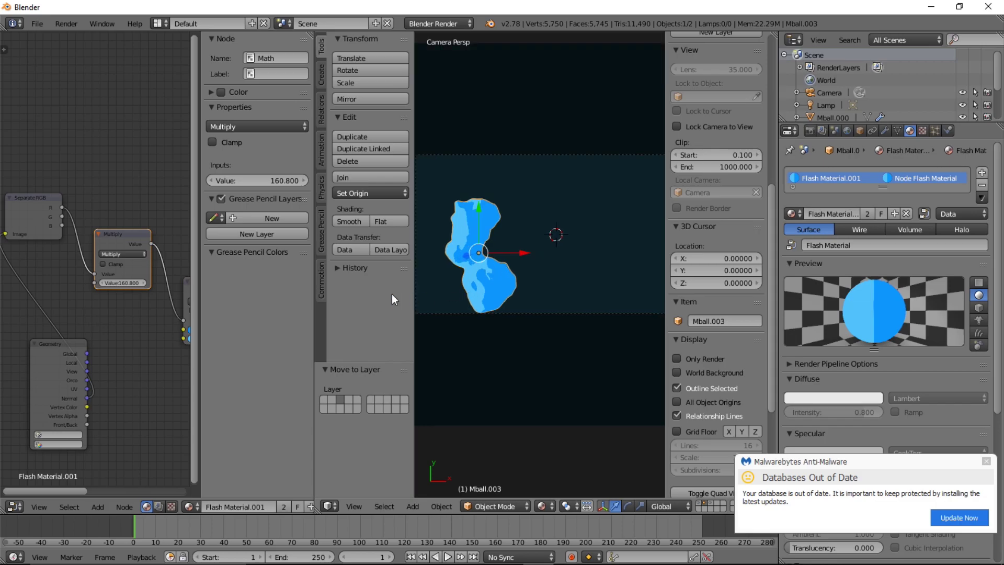
left_click_drag(312, 295, 269, 294)
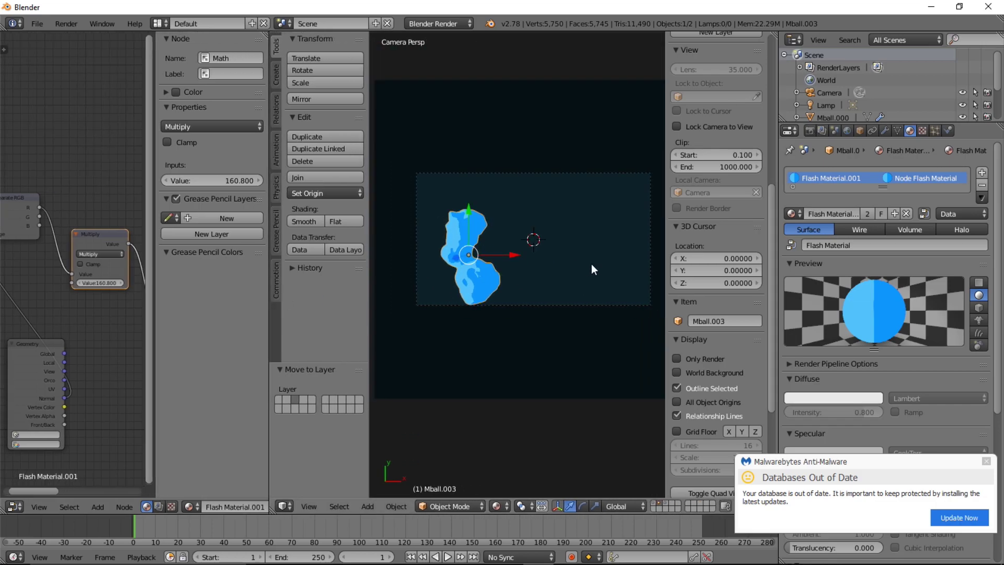
scroll(542, 238, "up", 1)
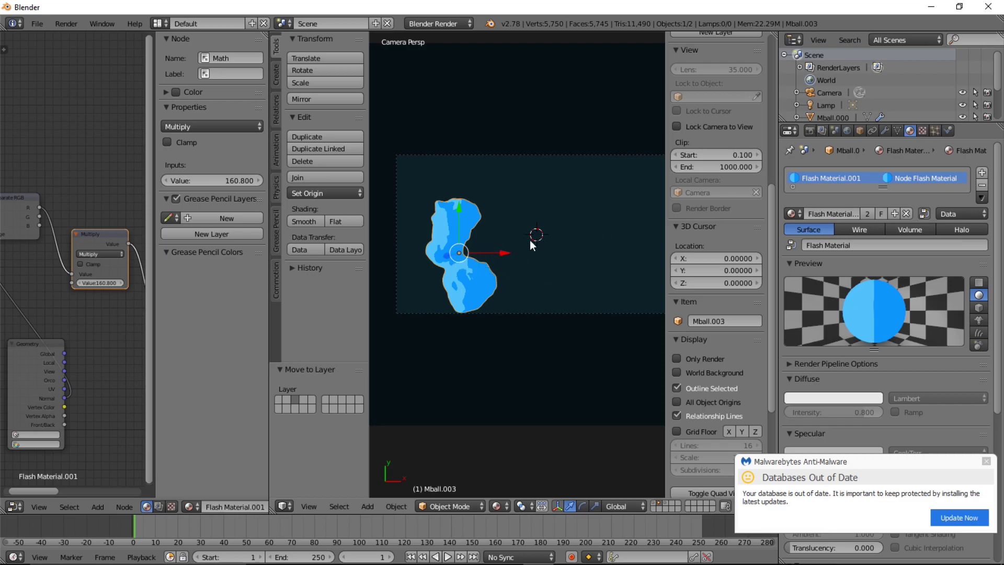
Add a basis shape key and a second shape key to the blob's mesh.
left_click(884, 131)
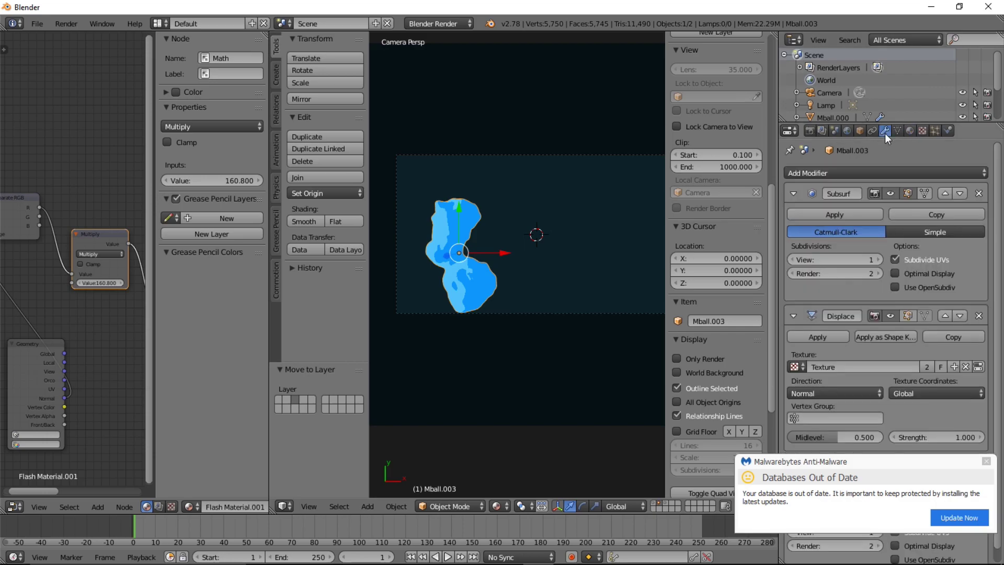
left_click(897, 131)
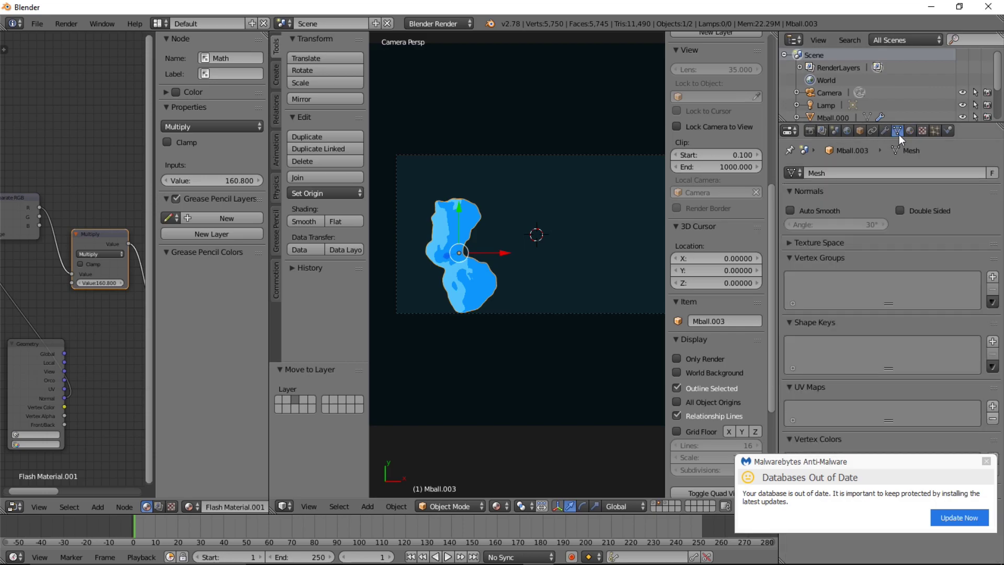
left_click(992, 340)
left_click(992, 341)
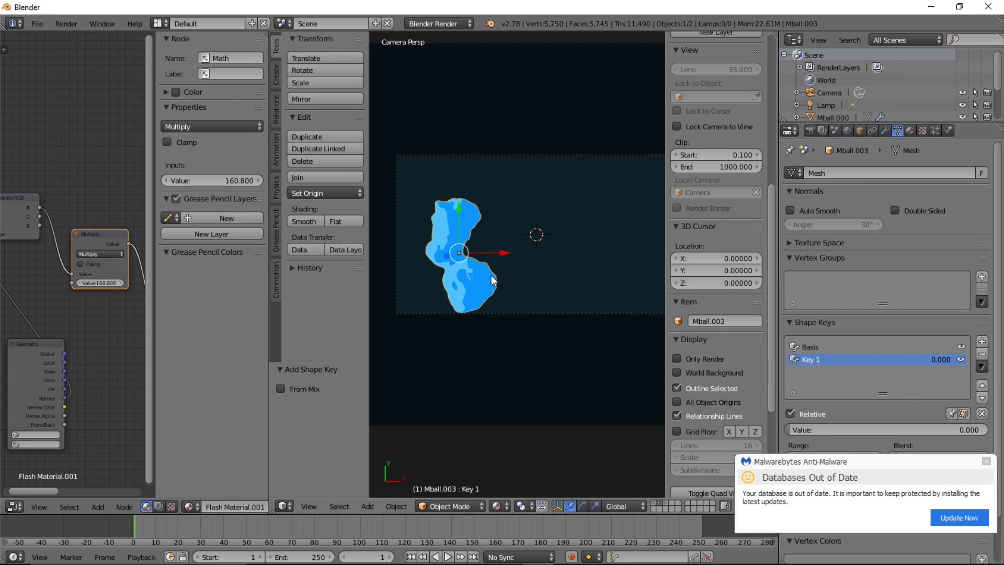
In Edit Mode, pull a vertex at the blob's waist about 4.3 in X and 1.4 in Y using proportional editing.
key("Tab")
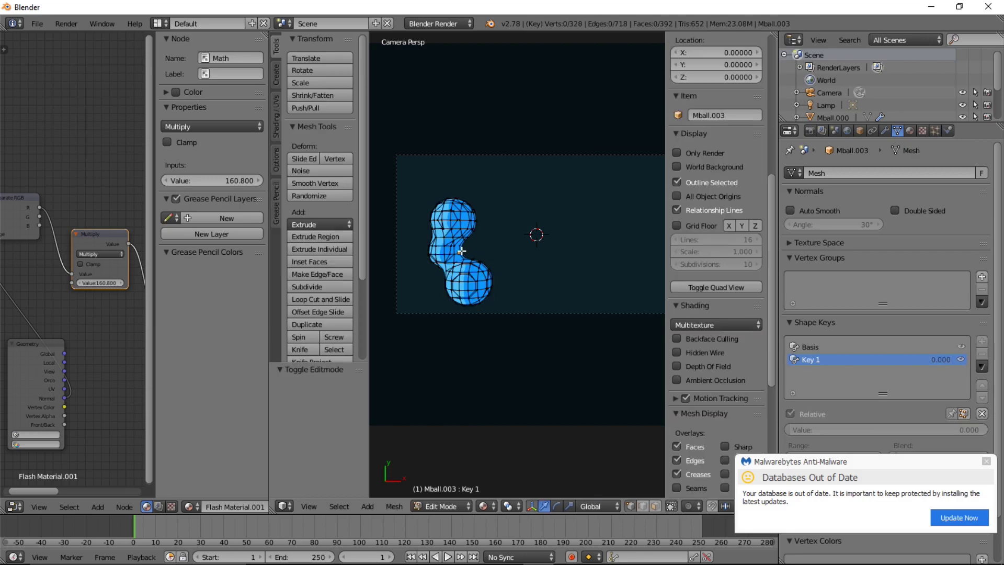
right_click(461, 251)
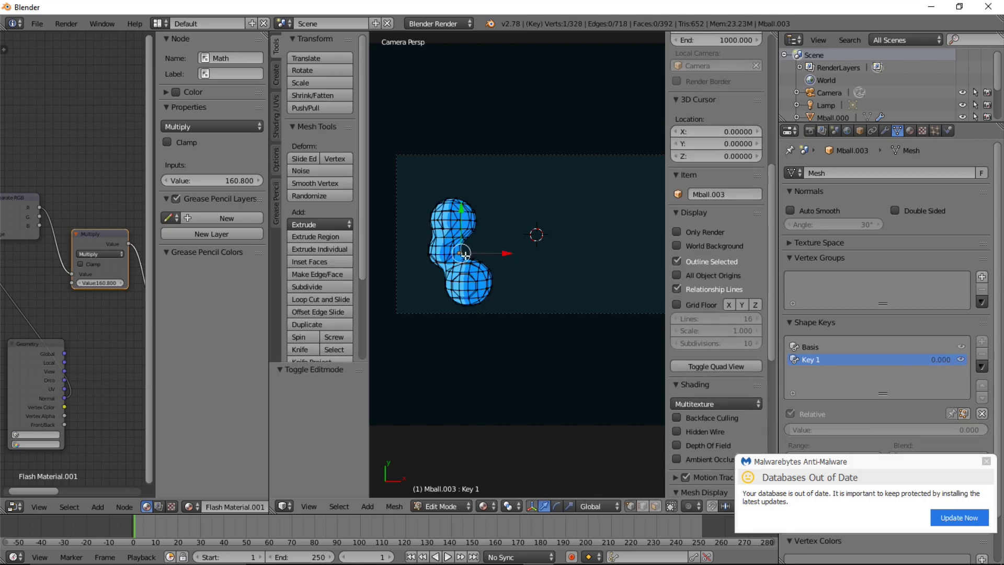
key("o")
left_click_drag(459, 250, 543, 221)
scroll(515, 227, "down", 3)
Rotate the pulled-out tip about -87° around the global Z axis with proportional editing, then return to Object Mode in the camera view.
middle_click_drag(549, 260, 564, 340)
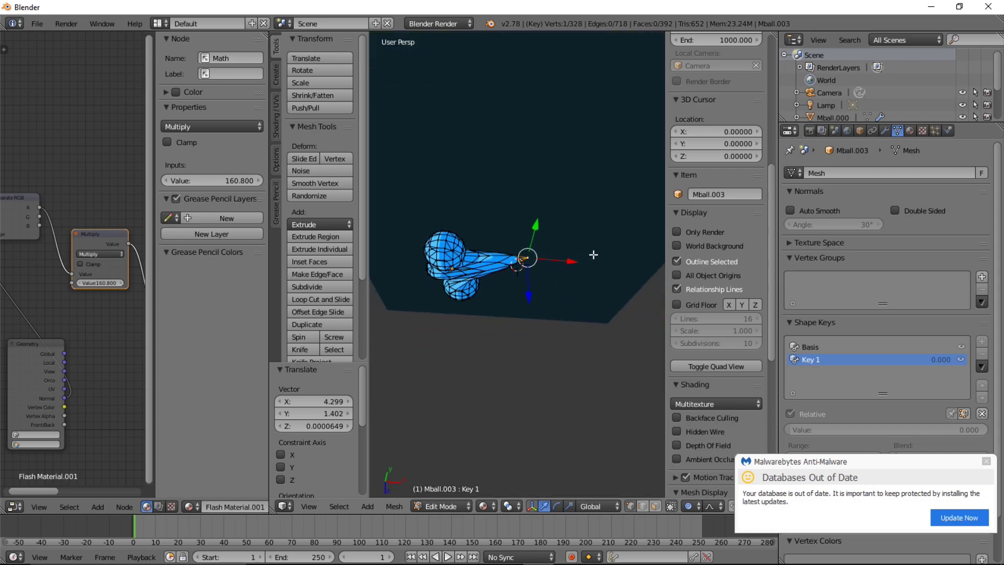
key("r")
key("z")
scroll(568, 354, "down", 6)
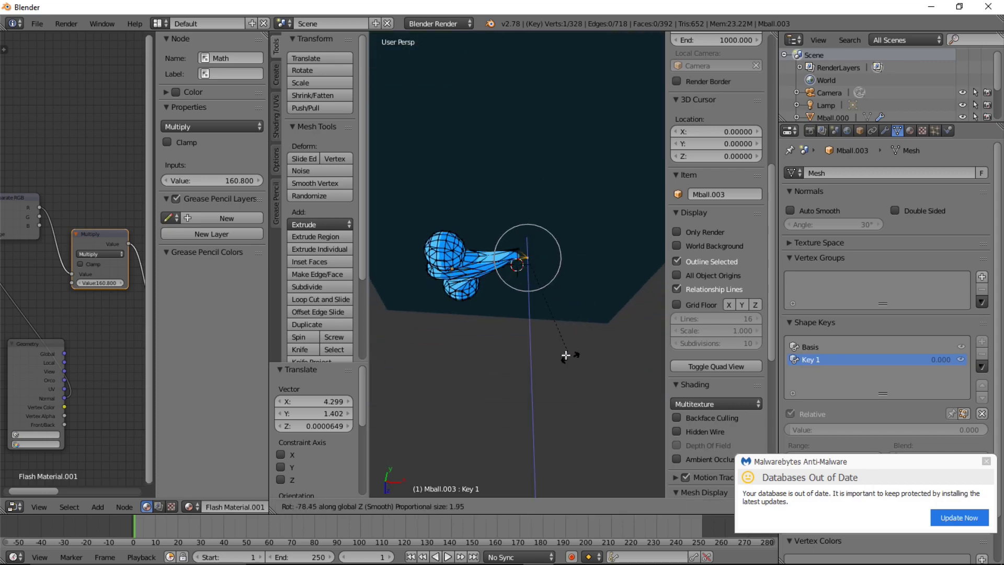
scroll(552, 351, "down", 1)
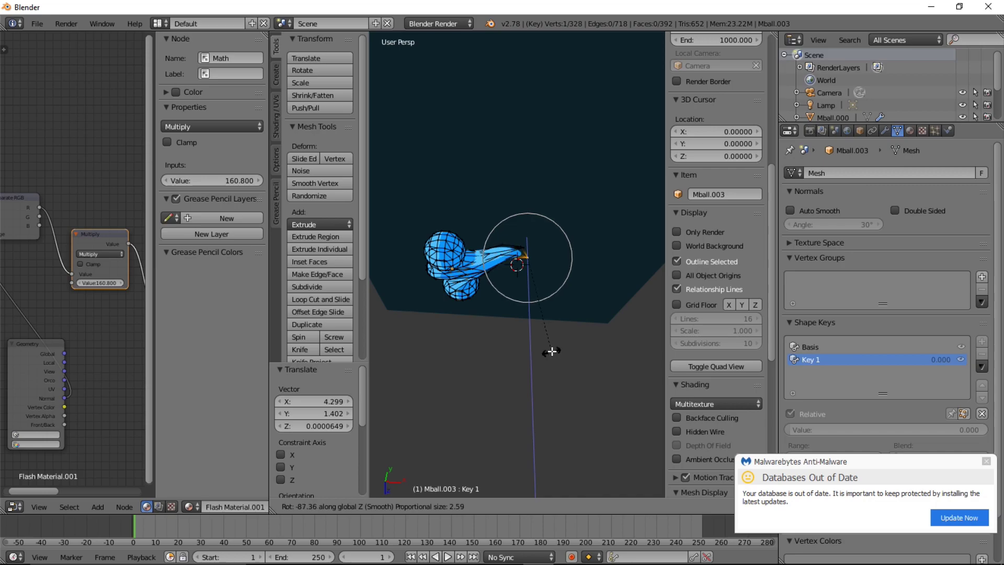
left_click(551, 351)
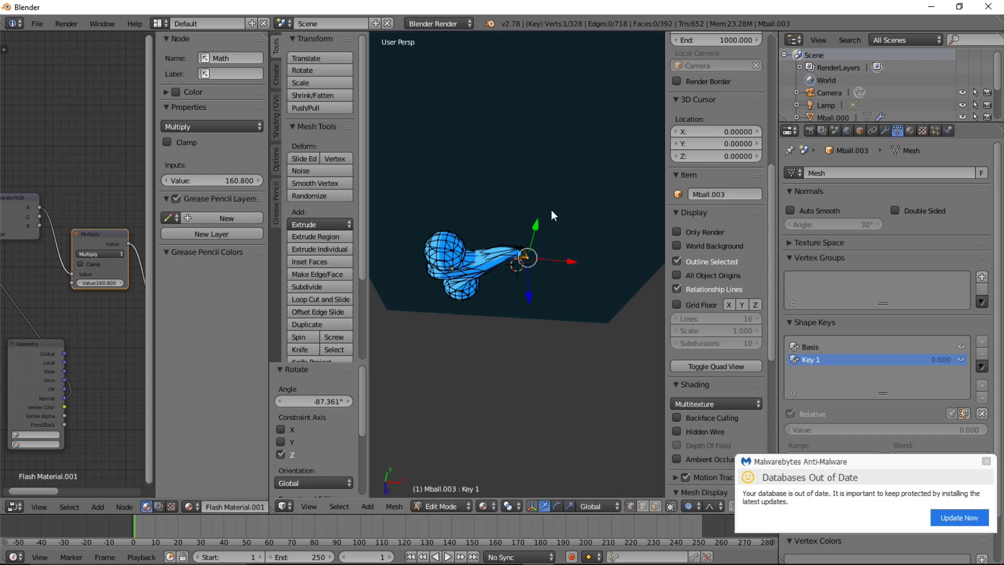
key("Tab")
key("KP_0")
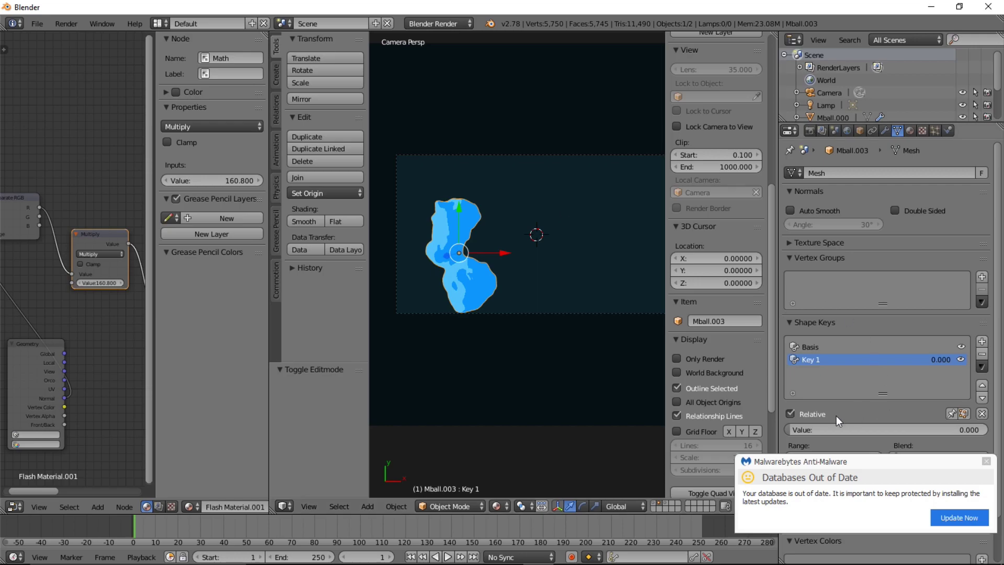
Preview the Key 1 deformation by varying its value and returning it to 0, and dismiss the antivirus notification.
mouse_move(791, 428)
left_mouse_down()
mouse_move(986, 427)
mouse_move(789, 428)
left_mouse_up()
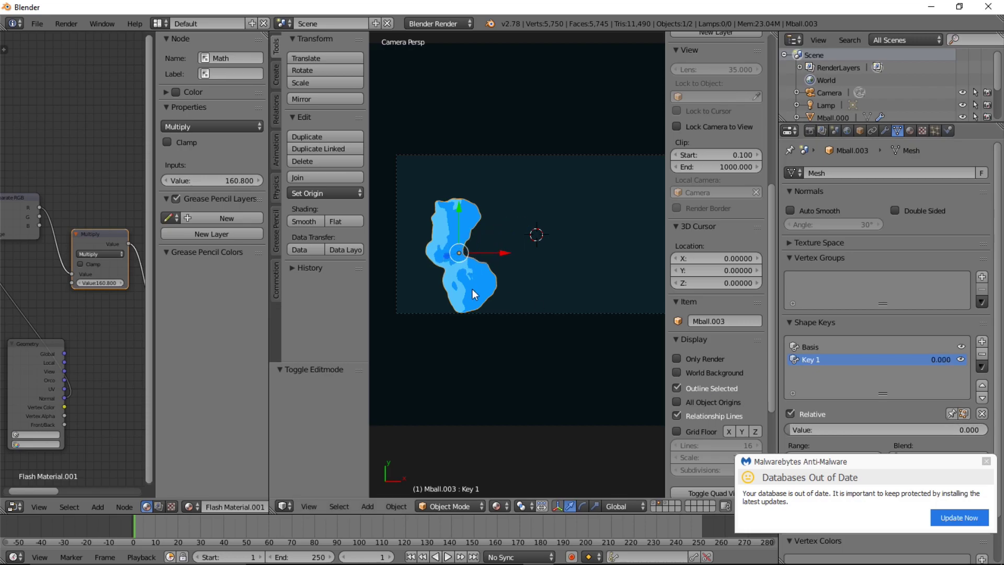
left_click(986, 461)
scroll(477, 293, "up", 2)
scroll(477, 293, "down", 1)
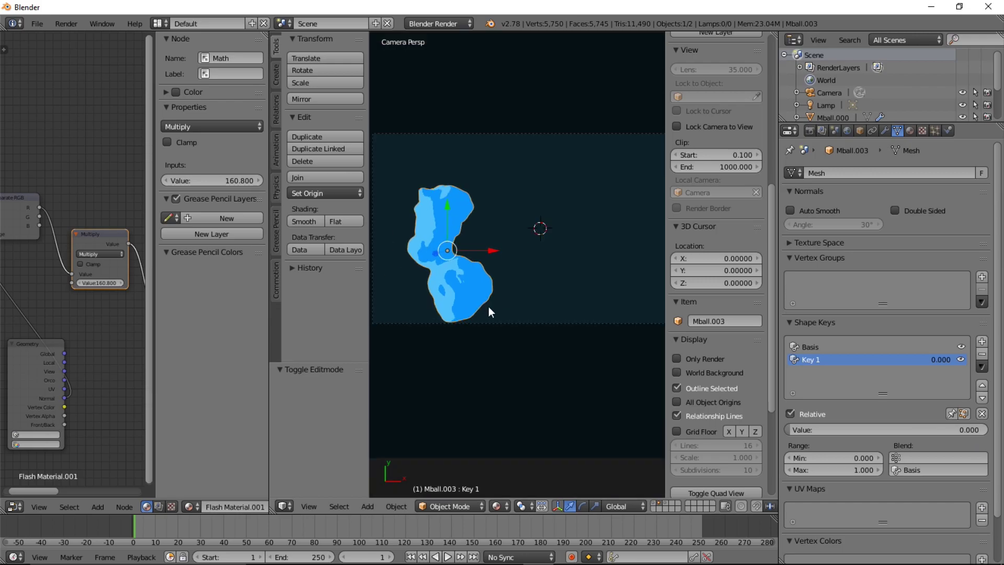
Go to frame 85 and configure playback with AV-sync and a frame rate of 60 fps.
mouse_move(332, 521)
left_mouse_down()
mouse_move(388, 516)
mouse_move(326, 529)
left_mouse_up()
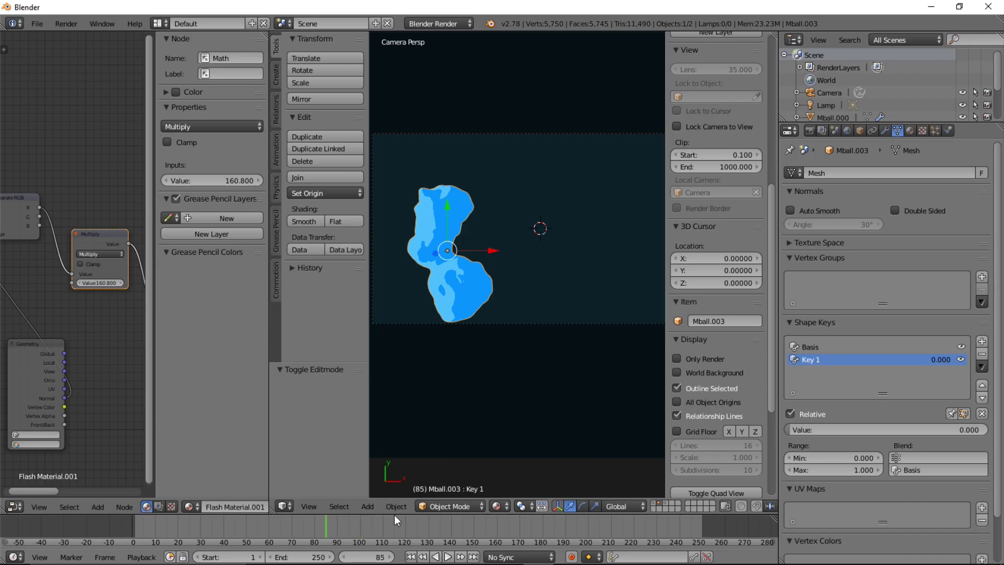
left_click(518, 557)
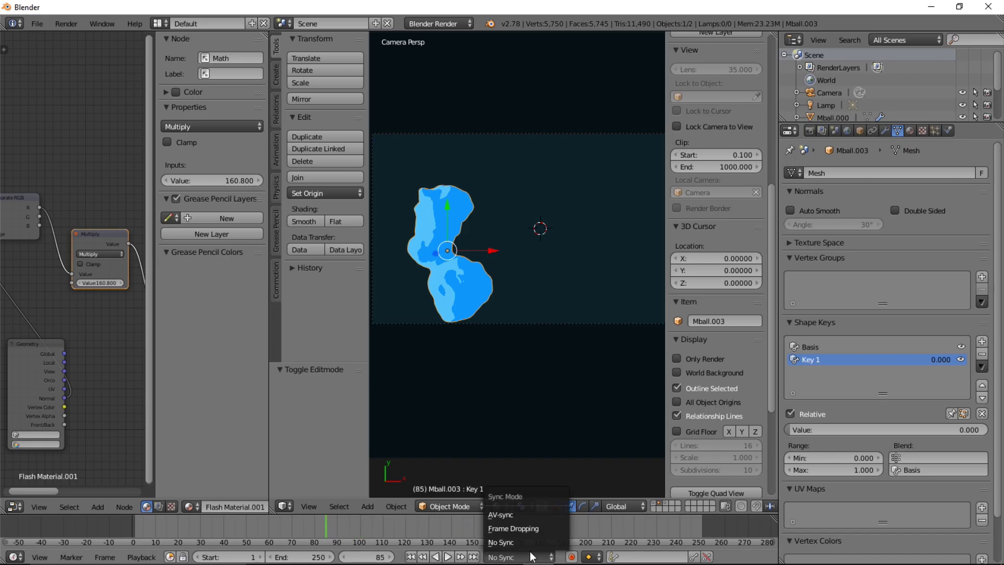
left_click(525, 512)
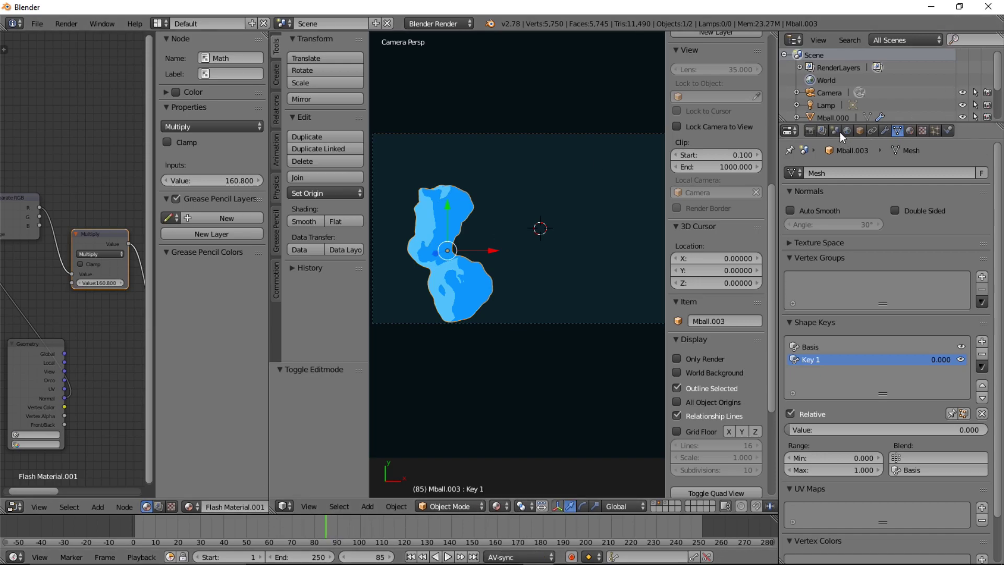
left_click(810, 130)
left_click(929, 258)
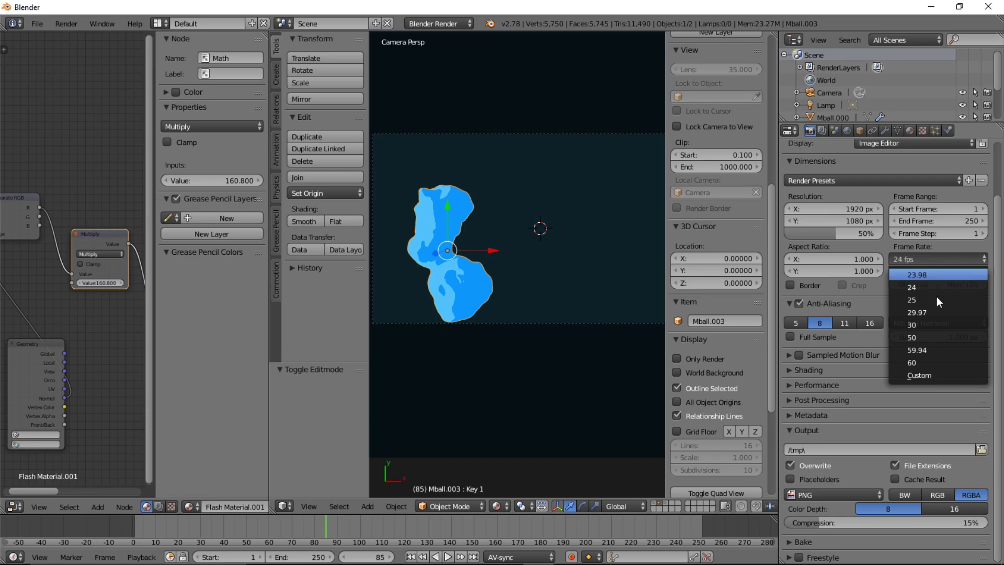
left_click(927, 360)
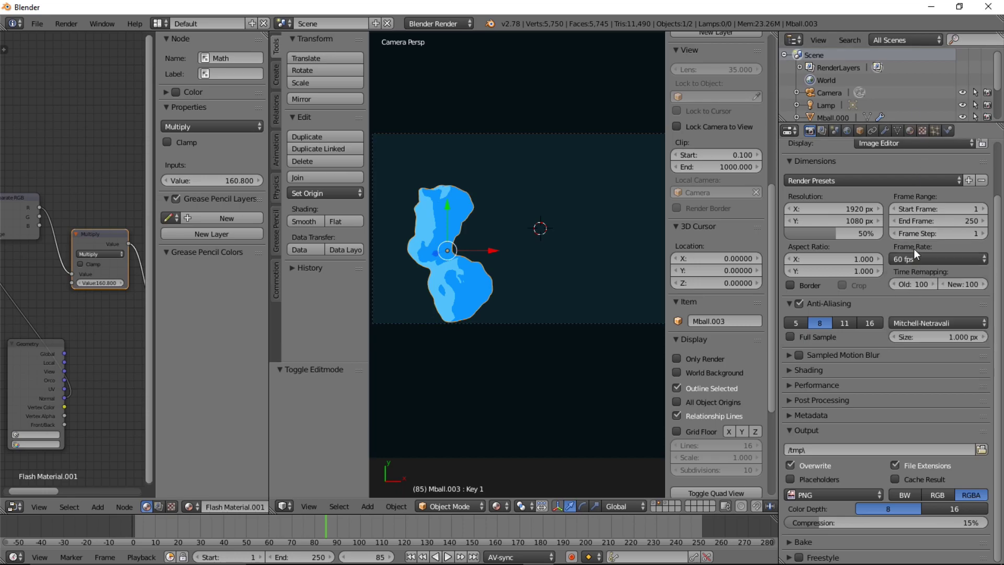
Set the pivot point to the 3D Cursor and insert a LocScale keyframe for the blob at frame 85.
left_click(909, 130)
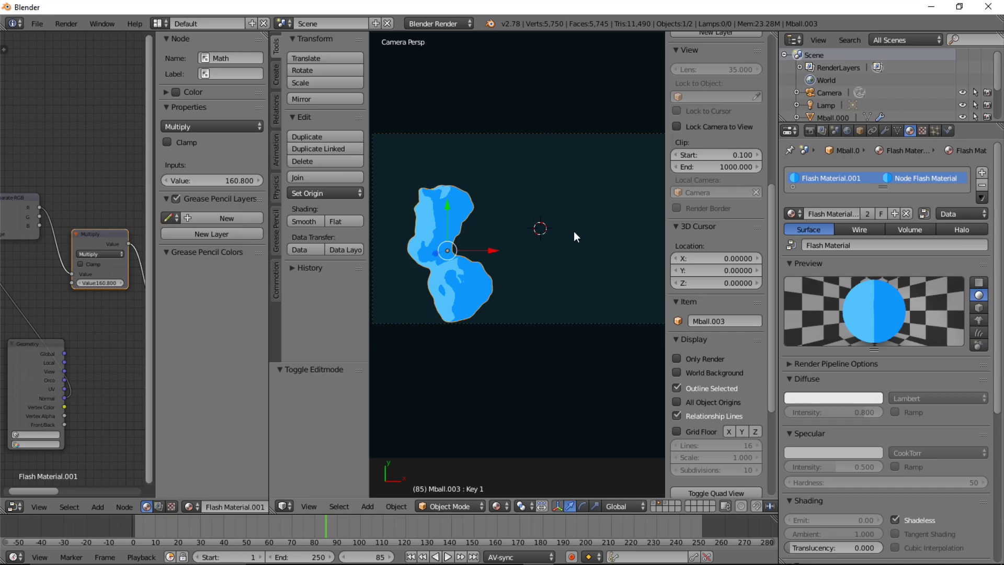
left_click(521, 506)
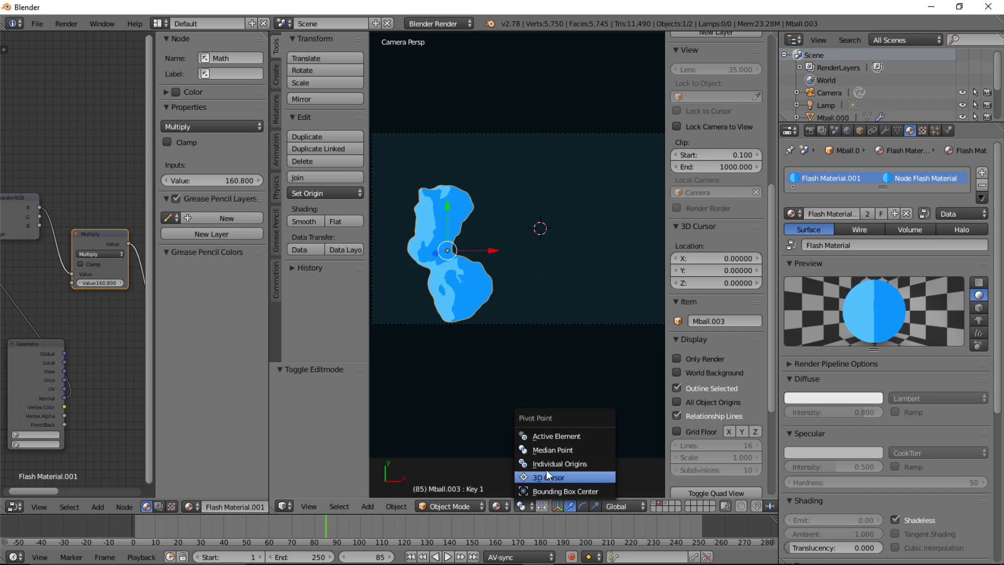
left_click(547, 472)
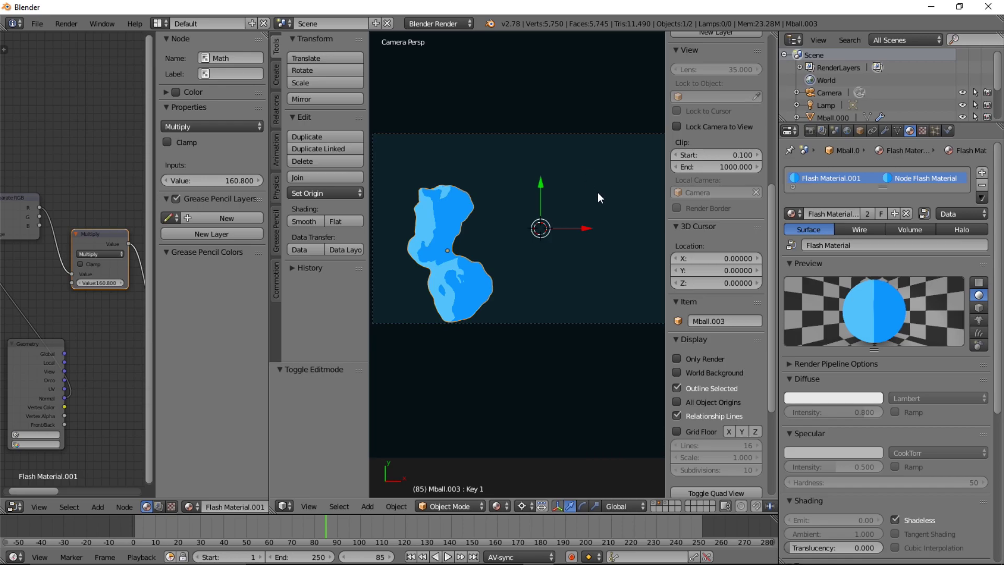
key("i")
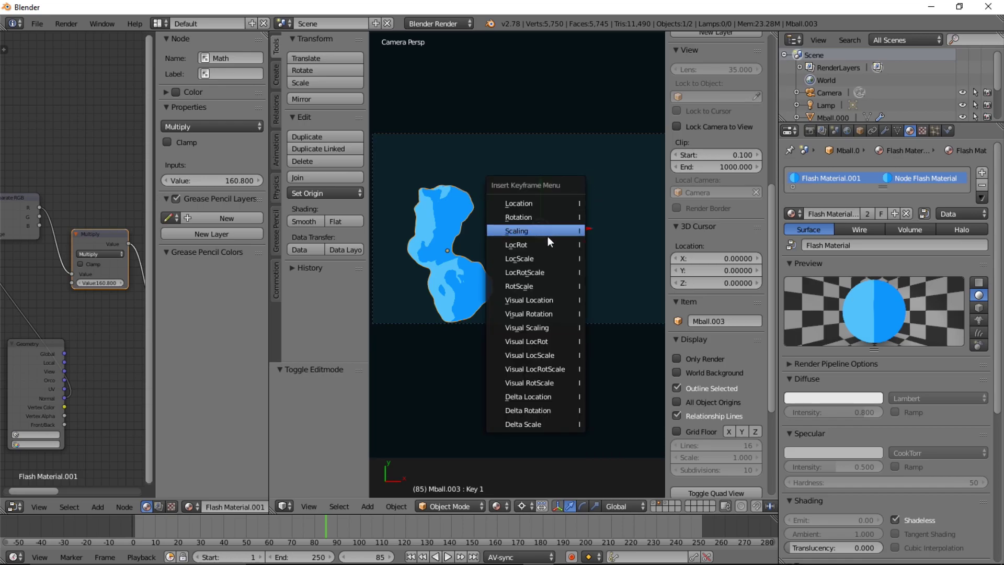
left_click(542, 261)
At frame 52, scale the blob to 0 toward the 3D cursor, insert a keyframe and play the animation.
left_click_drag(292, 531, 250, 538)
key("s")
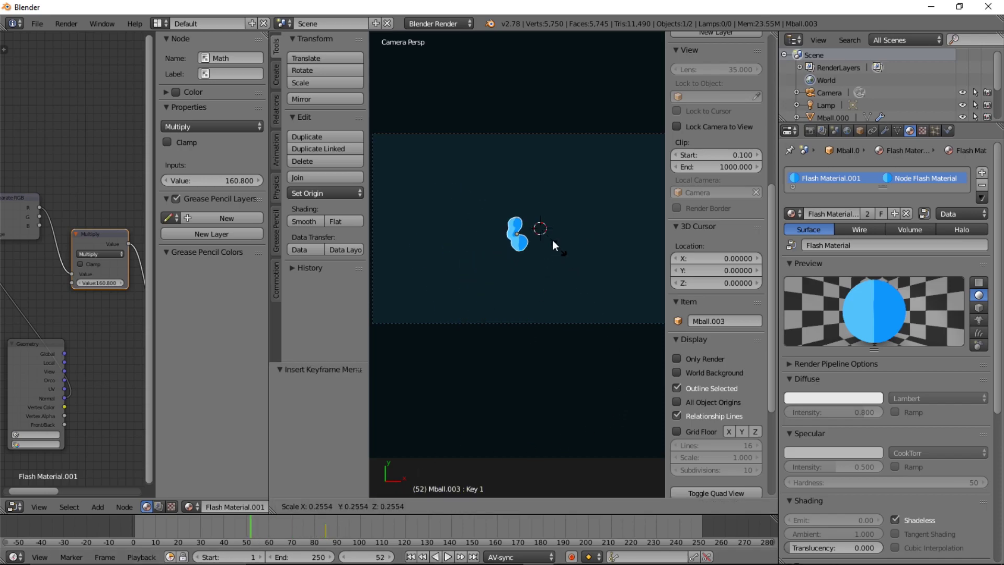
left_click(544, 228)
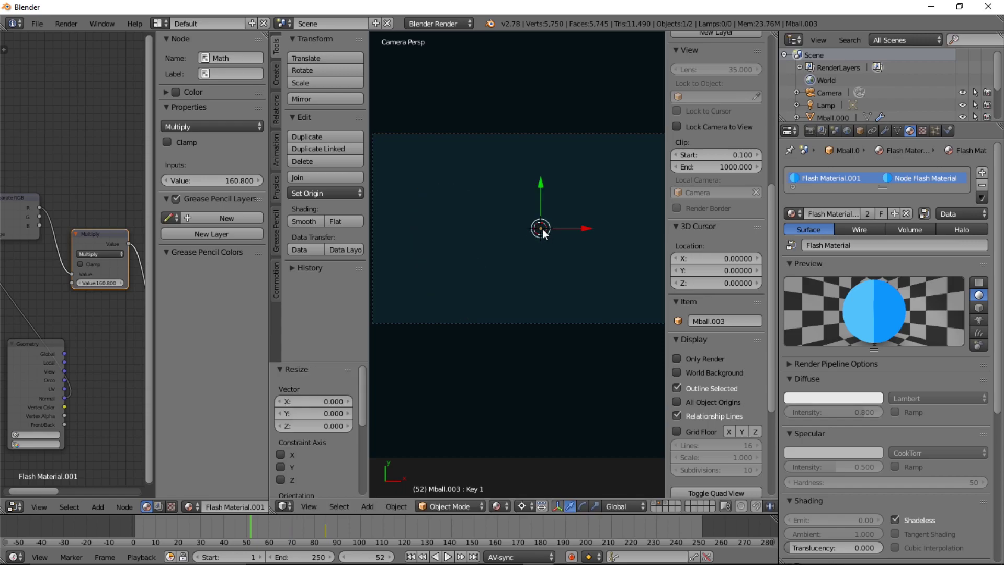
key("i")
left_click(517, 366)
key("alt+a")
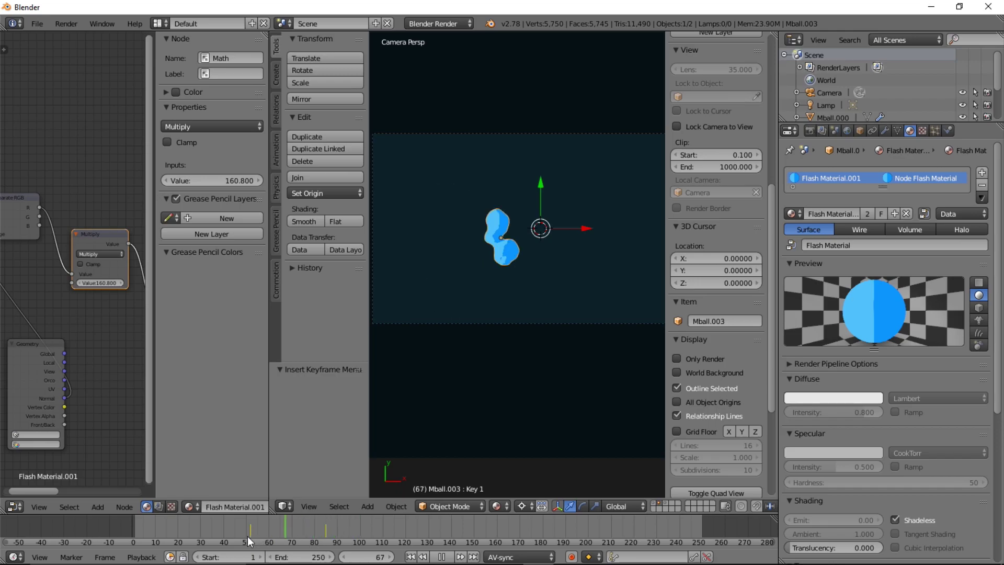
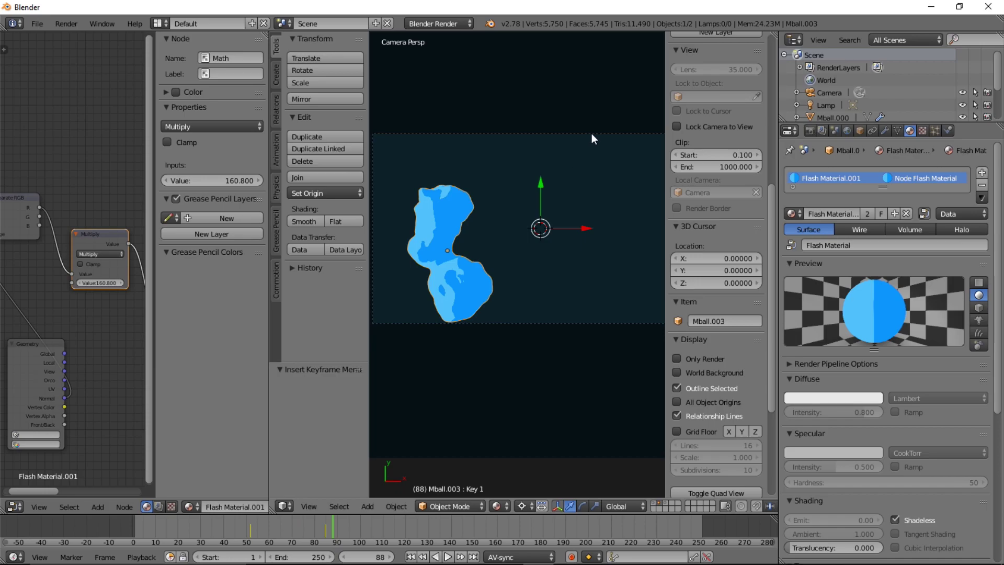
At frame 52, set the Key 1 shape key's value to 1.000 and keyframe it.
left_click(885, 131)
left_click(897, 130)
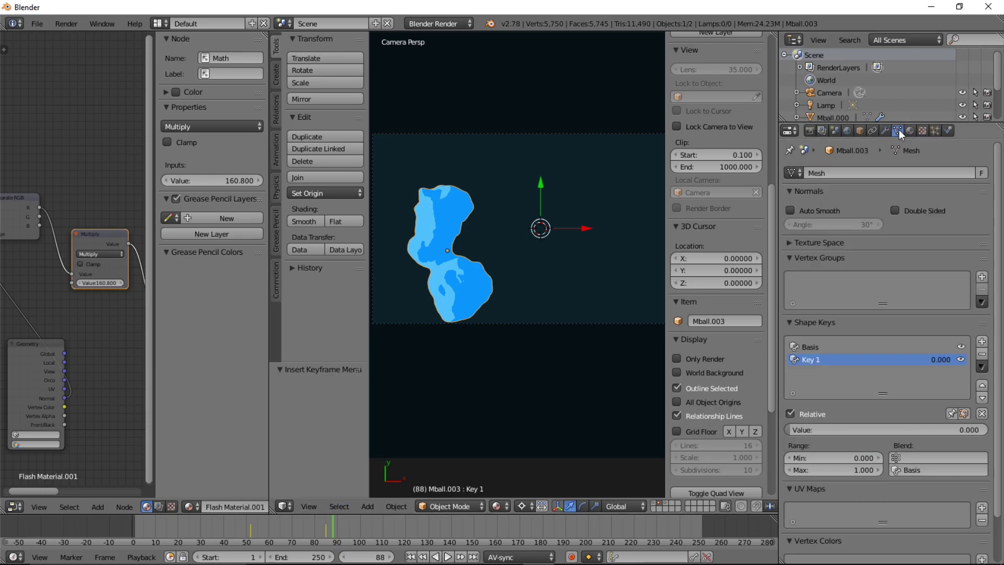
left_click_drag(872, 429, 784, 429)
left_click(249, 520)
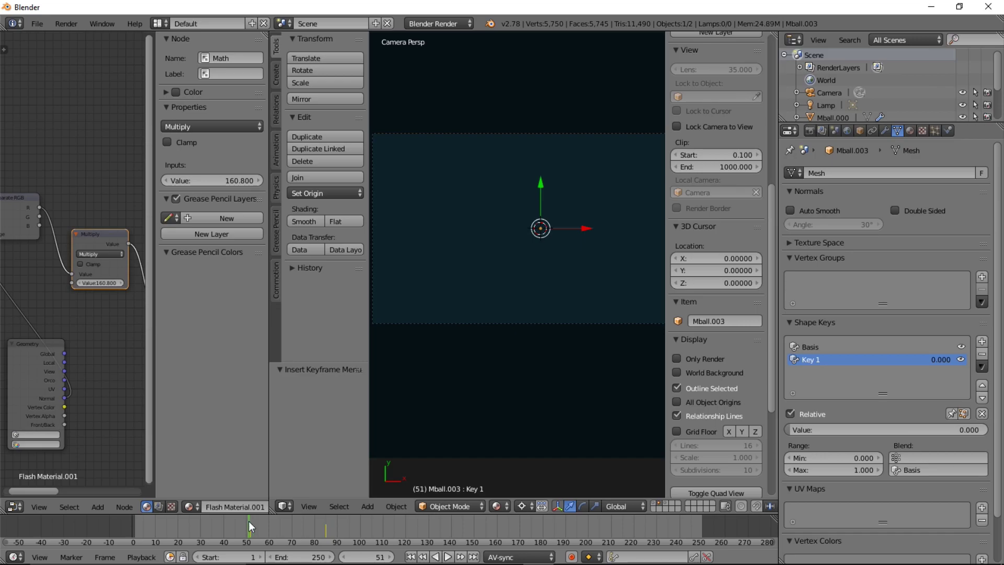
left_click_drag(249, 524, 250, 525)
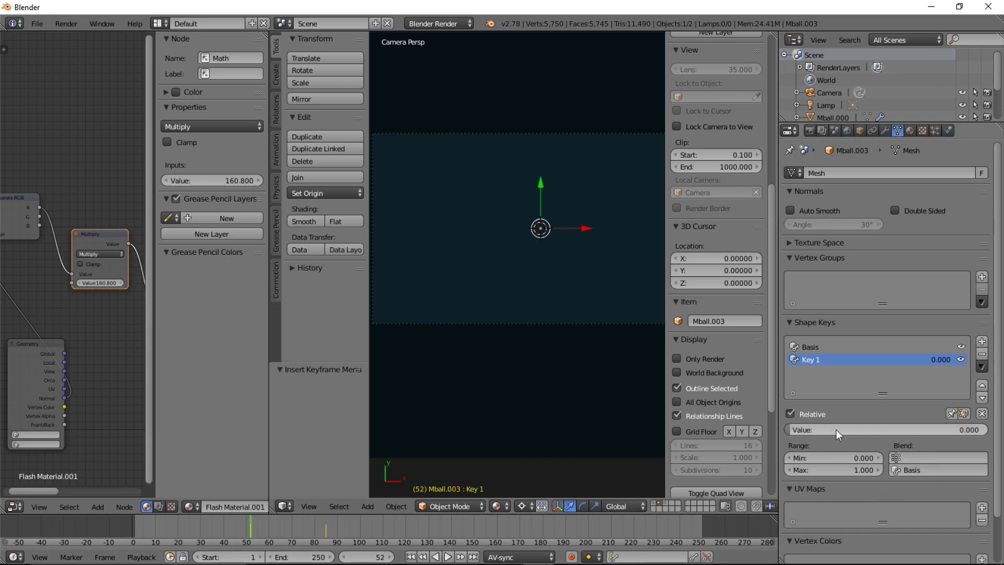
left_click_drag(836, 430, 987, 429)
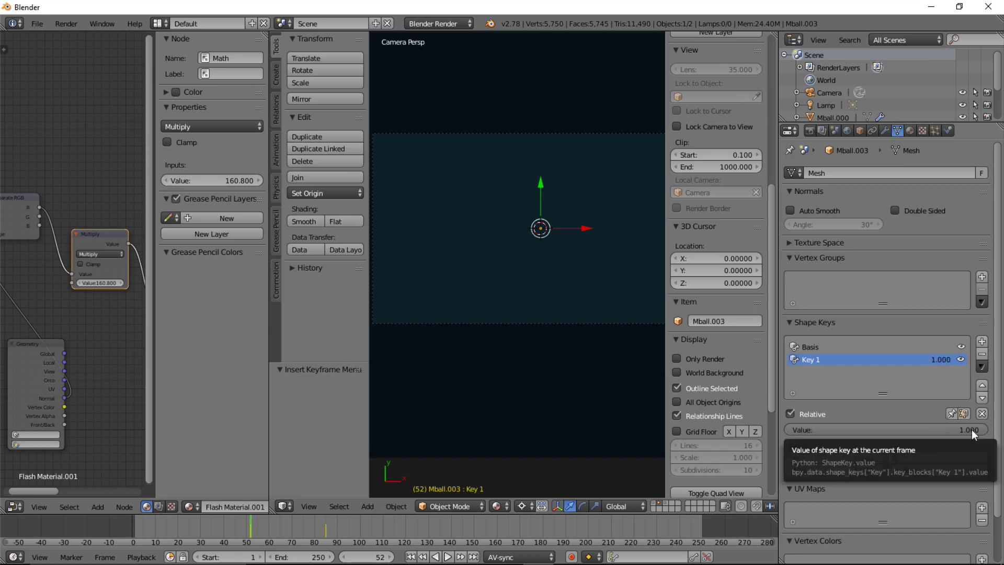
key("i")
key("alt+a")
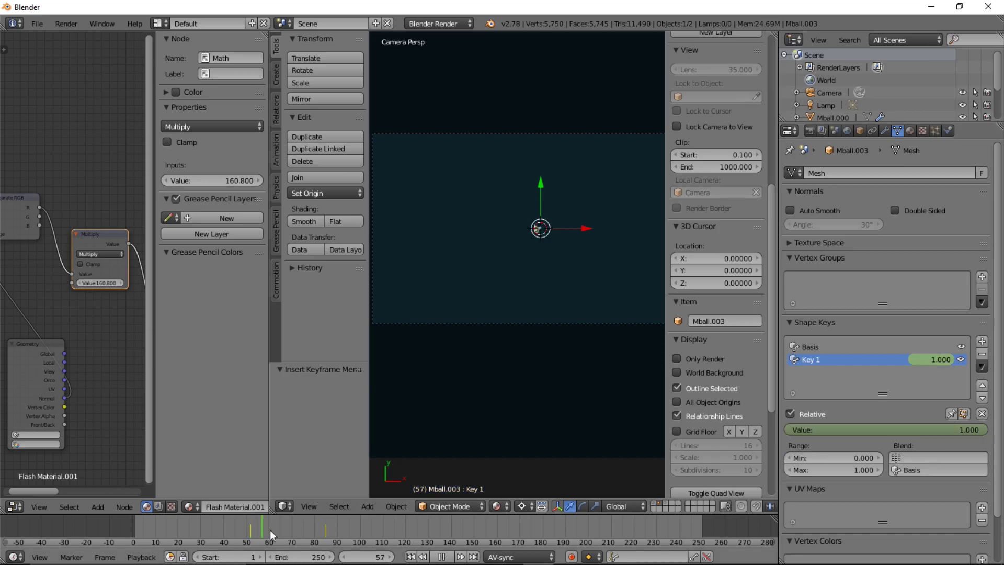
At frame 85, set the Key 1 shape key's value to 0 and keyframe it.
left_click_drag(333, 529, 326, 528)
key("alt+a")
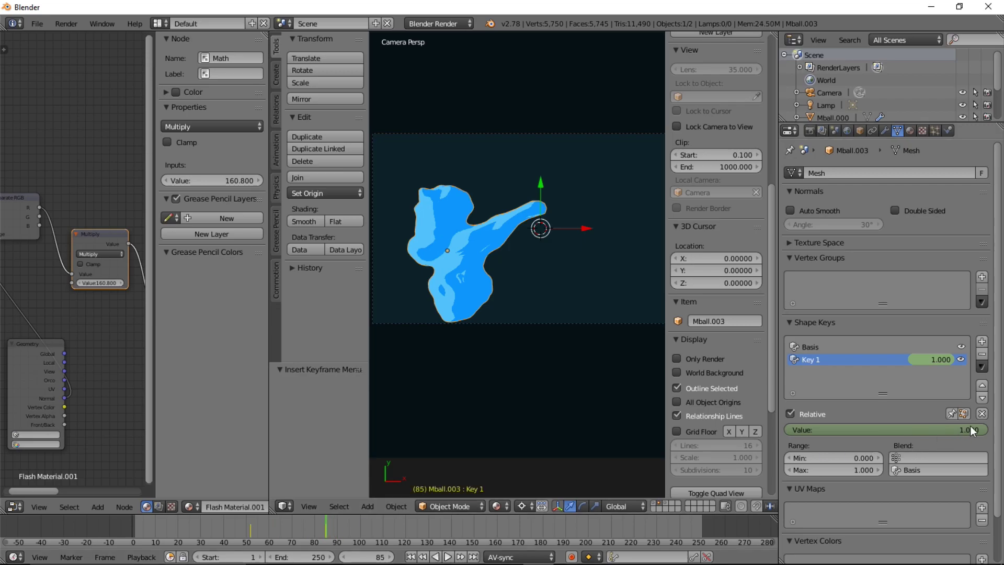
left_click_drag(970, 426, 789, 428)
key("i")
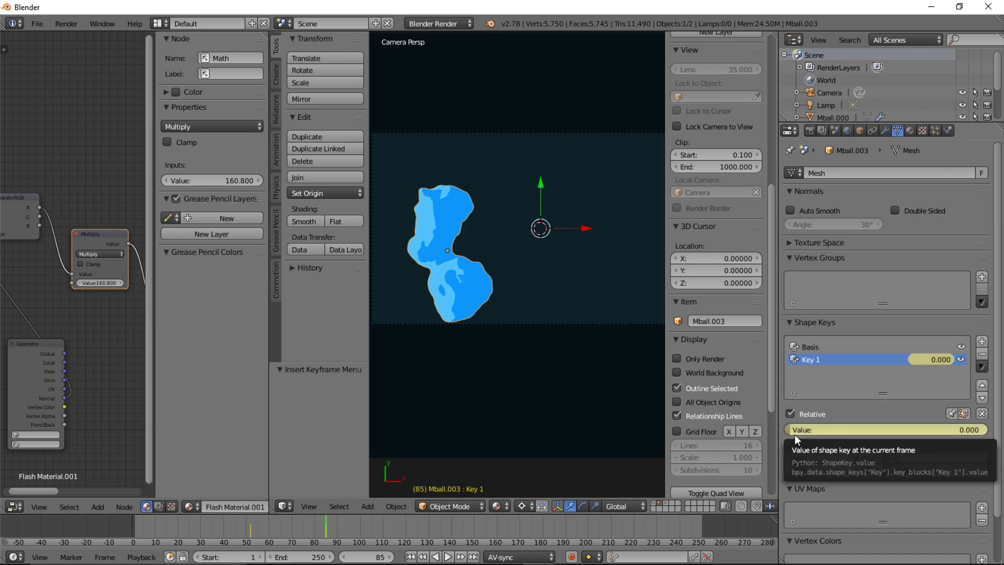
Play and scrub the animation from around frame 50 to check the blob's growth and shape-key motion.
left_click(245, 529)
key("alt+a")
left_click_drag(340, 529, 250, 539)
key("alt+a")
key("alt+a")
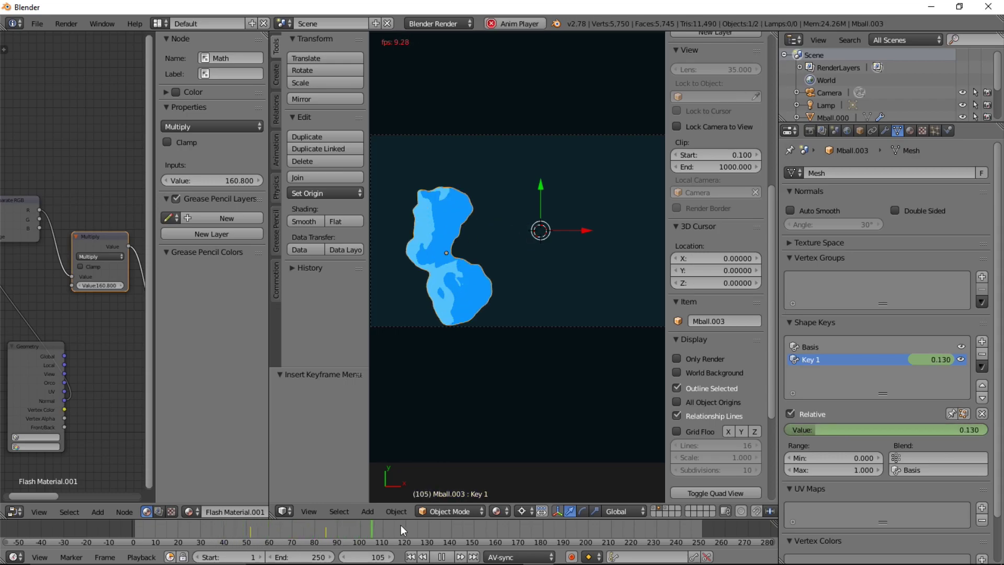
key("alt+a")
left_click_drag(240, 527, 353, 524)
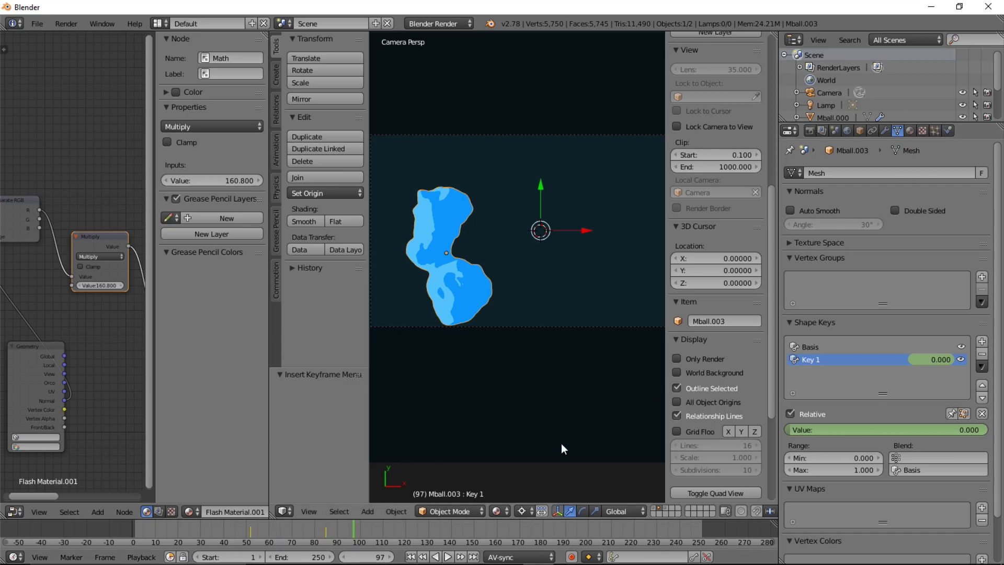
Set the pivot point to Individual Origins and try scaling the blob down around its own origin at frame 97.
left_click(529, 514)
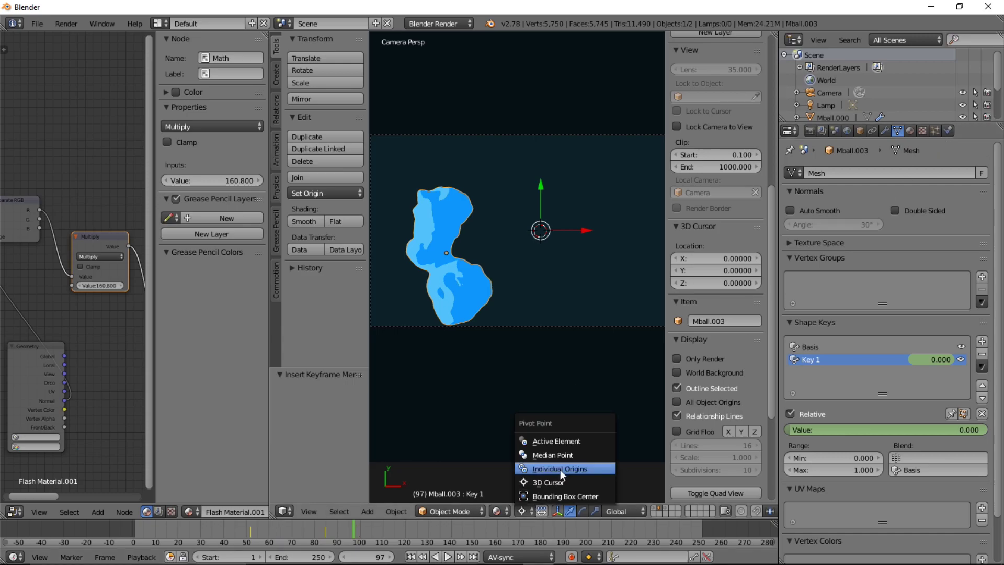
left_click(560, 469)
key("s")
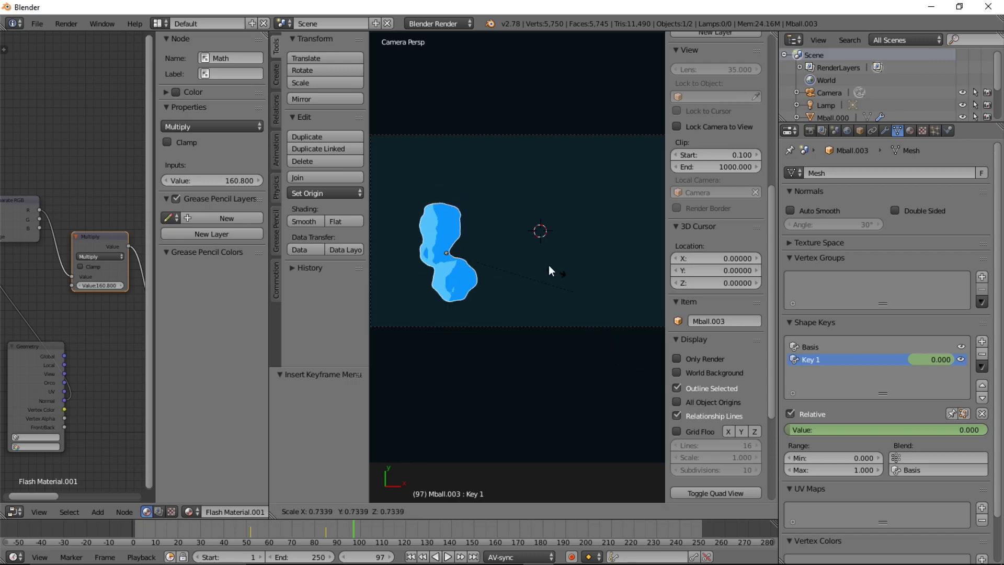
right_click(462, 243)
Replay the animation from around frame 50 and, at frame 100, move the blob about -0.86 in X and -0.25 in Y.
left_click(247, 527)
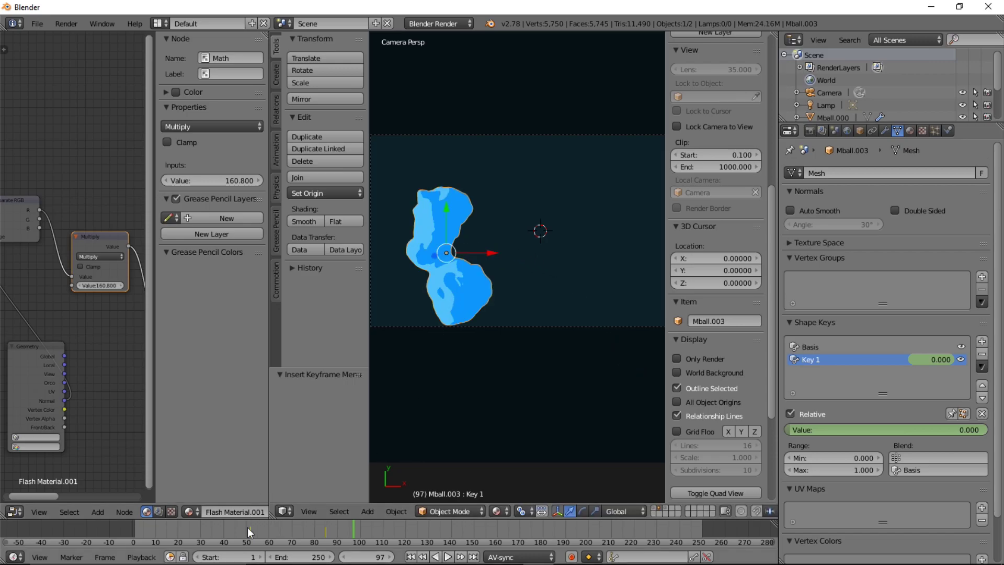
key("alt+a")
key("alt+a")
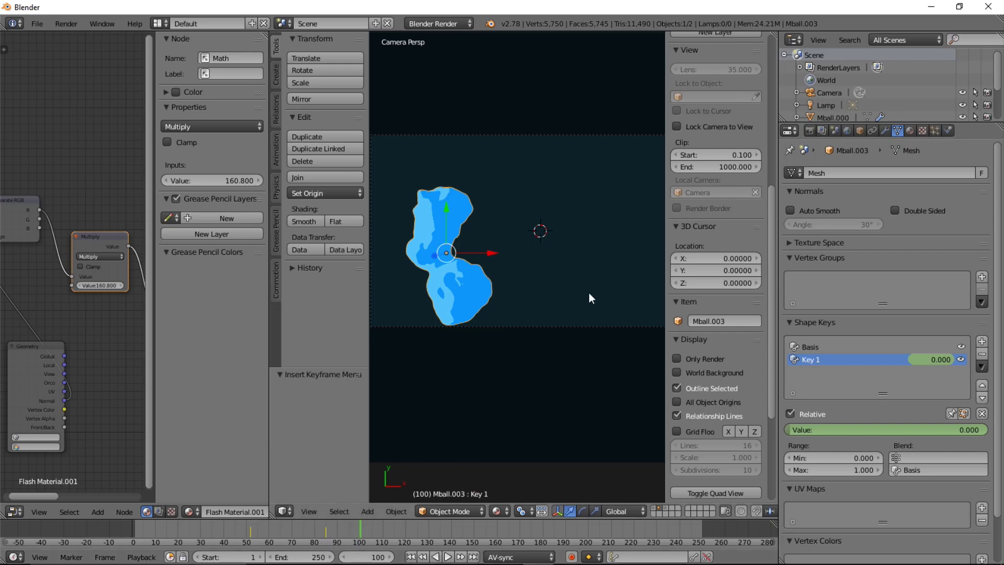
key("g")
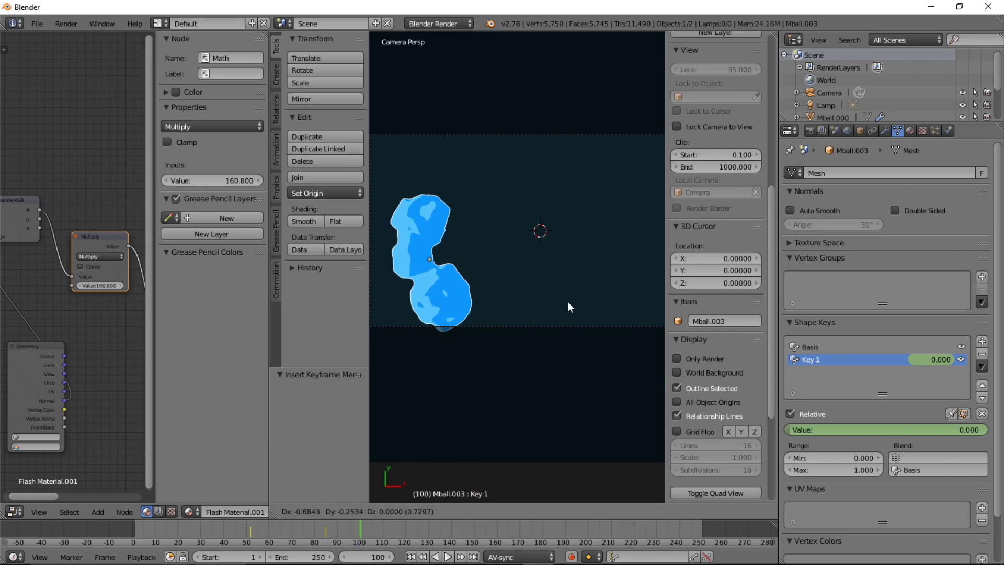
left_click(563, 301)
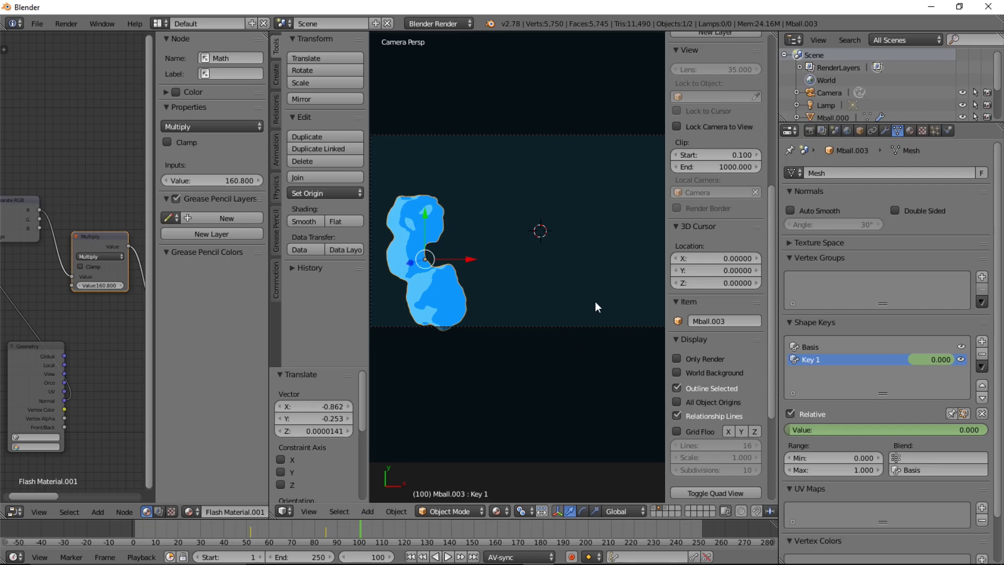
At frame 100, scale the blob down to 0 and insert a LocScale keyframe.
key("g")
key("Escape")
key("s")
key("x")
key("Escape")
key("s")
key("0")
key("Return")
key("i")
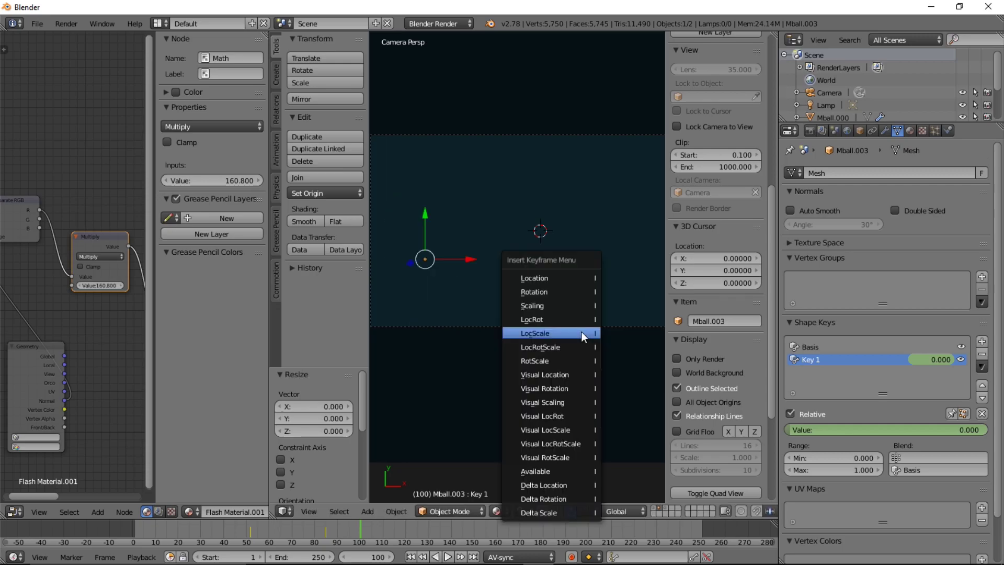
left_click(582, 331)
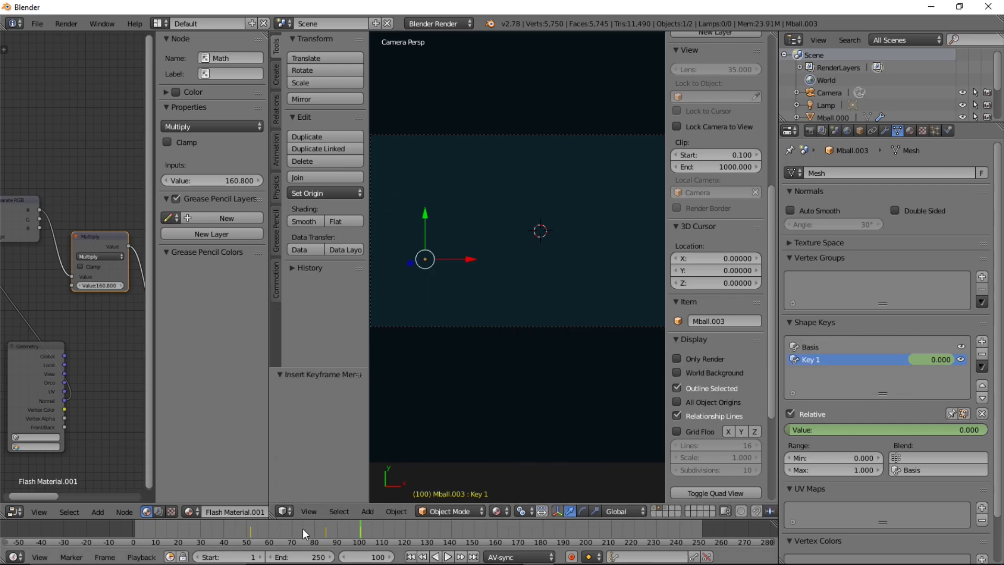
Play and scrub the animation from around frame 60 to check how the blob shrinks away.
mouse_move(303, 529)
left_mouse_down()
mouse_move(322, 542)
mouse_move(360, 527)
mouse_move(293, 521)
left_mouse_up()
key("alt+a")
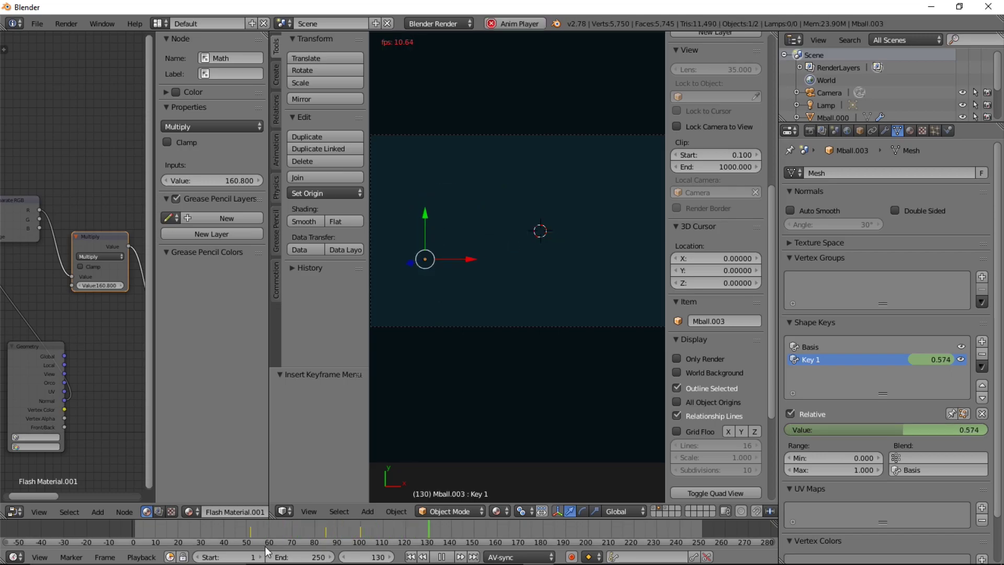
left_click_drag(278, 531, 265, 531)
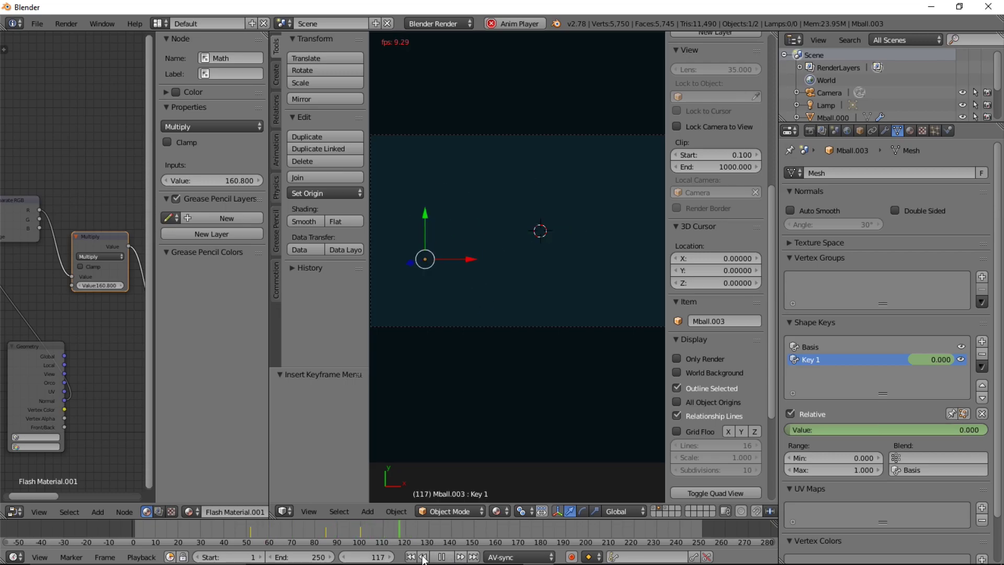
key("alt+a")
left_click_drag(278, 524, 316, 521)
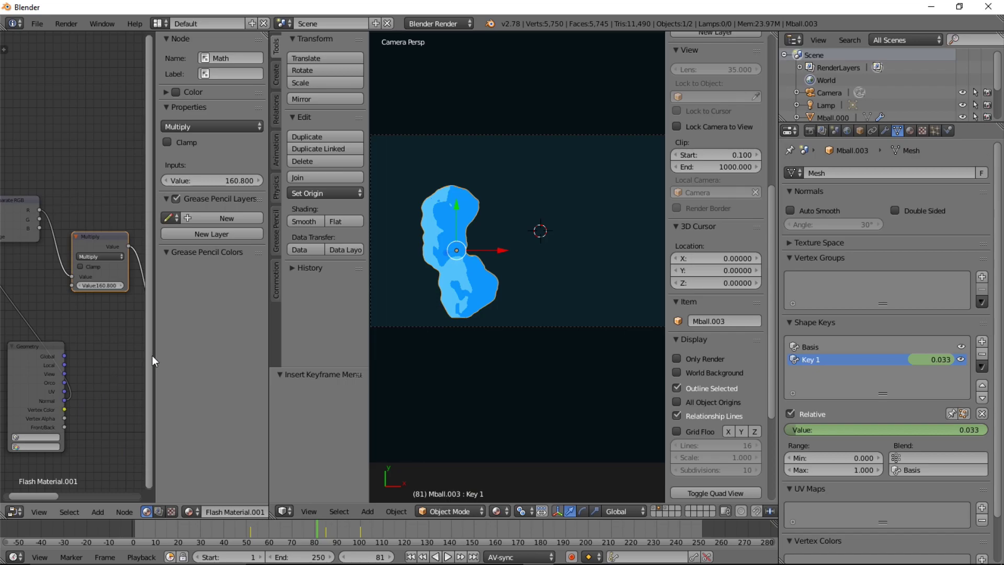
Widen the node editor's working area and move the Material node clear of the Output node.
left_click_drag(153, 357, 225, 366)
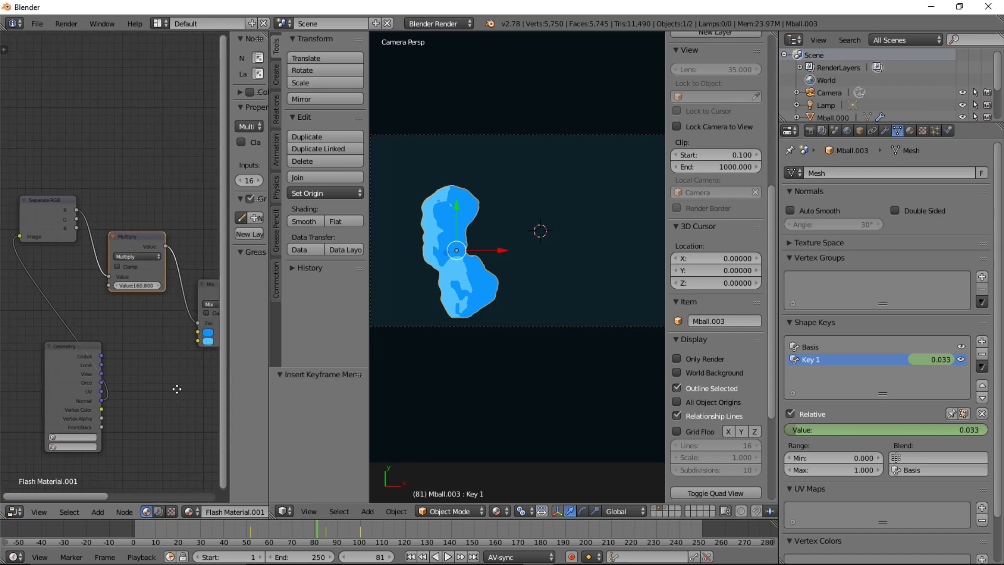
middle_click_drag(176, 389, 22, 381)
middle_click_drag(116, 350, 83, 347)
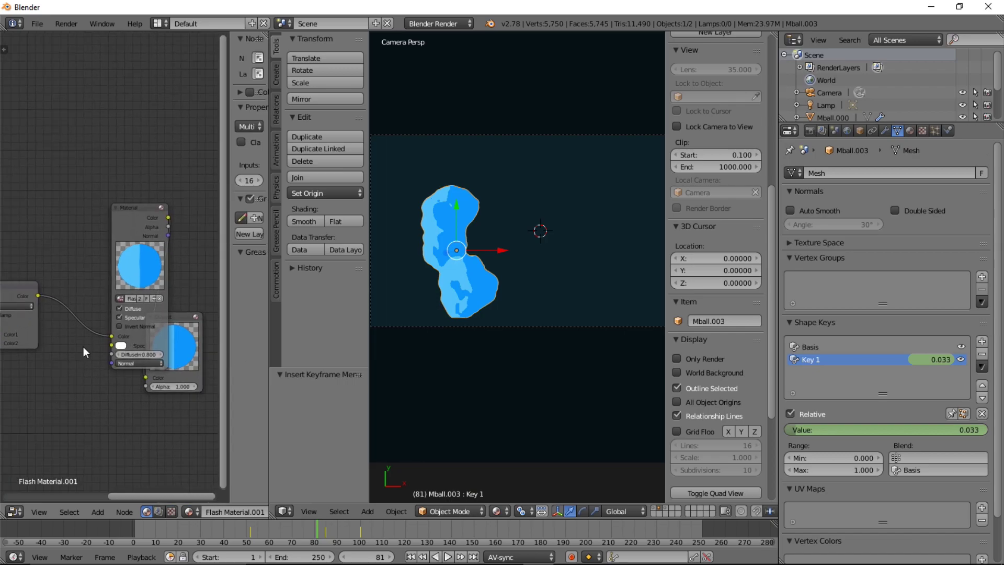
scroll(84, 346, "up", 1)
left_click_drag(123, 205, 75, 192)
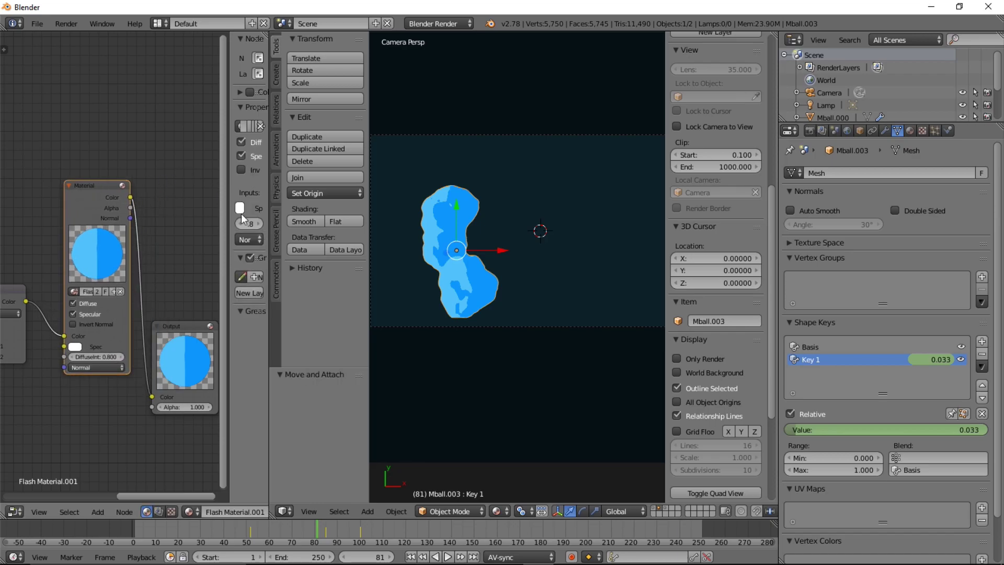
Review the blob's material shading and transparency settings and preview it with Rendered viewport shading.
left_click(910, 131)
scroll(929, 386, "down", 6)
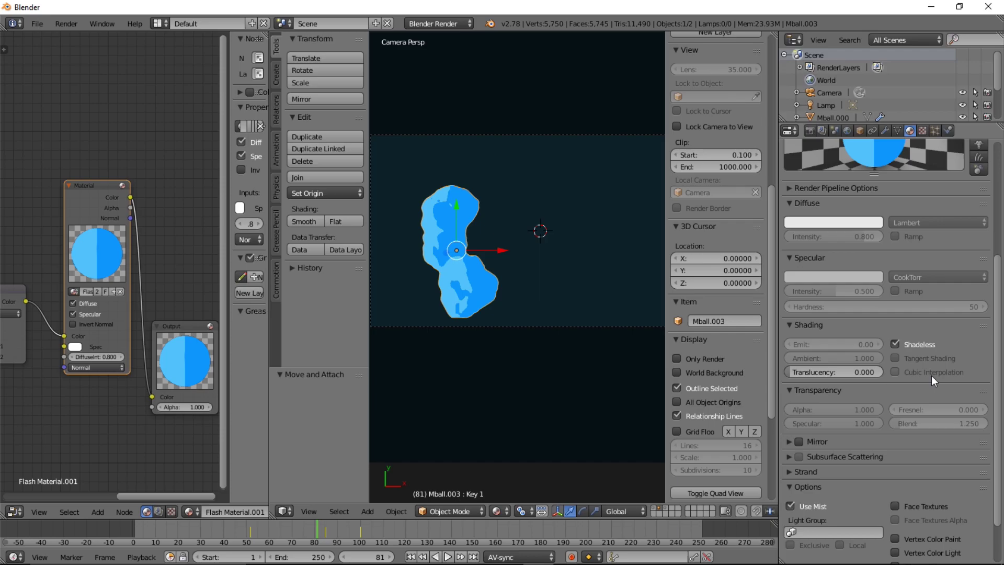
scroll(931, 376, "down", 1)
left_click(495, 512)
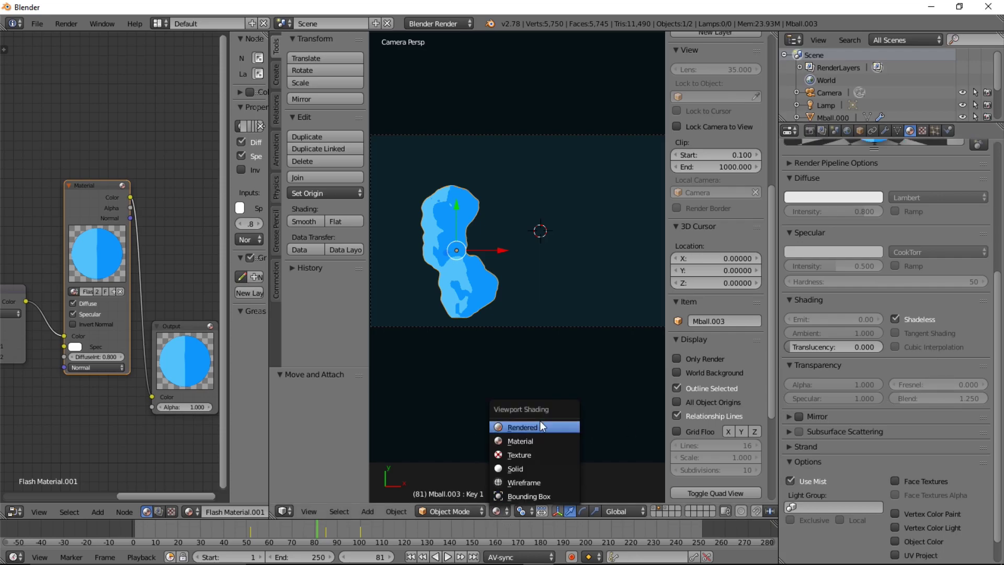
left_click(540, 420)
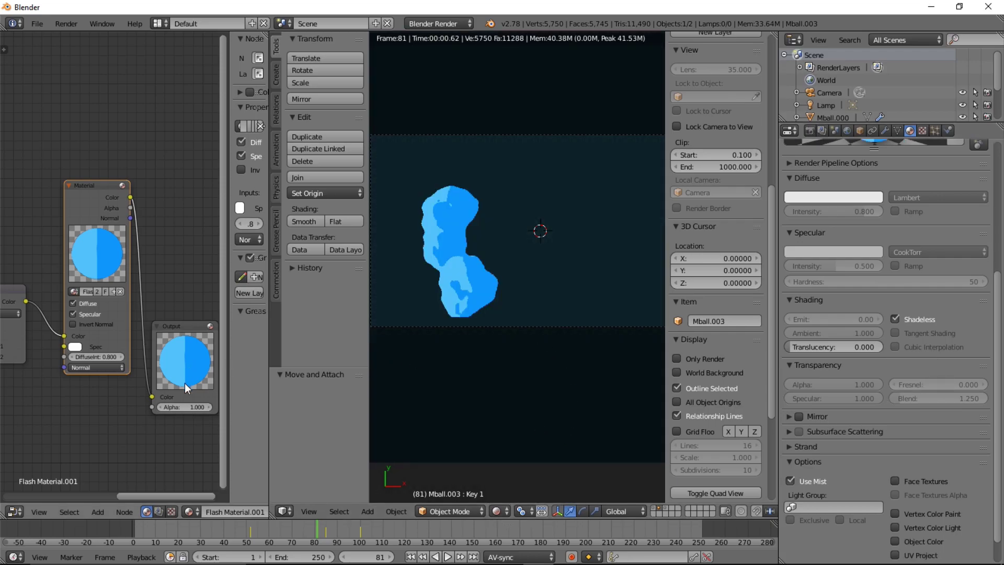
Try the Output node's alpha at 0, and restore it to 1.
left_click_drag(196, 407, 162, 407)
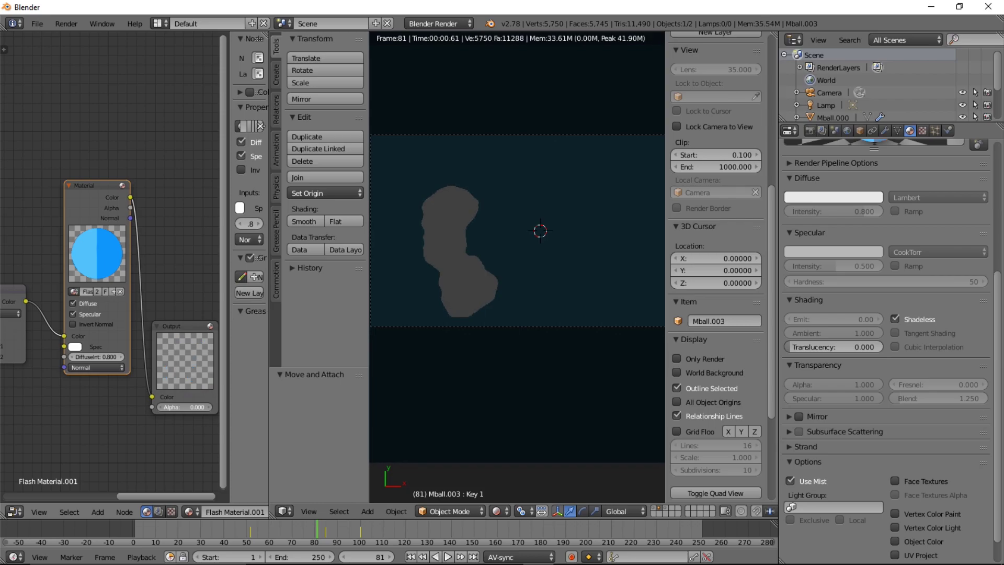
scroll(522, 305, "down", 3)
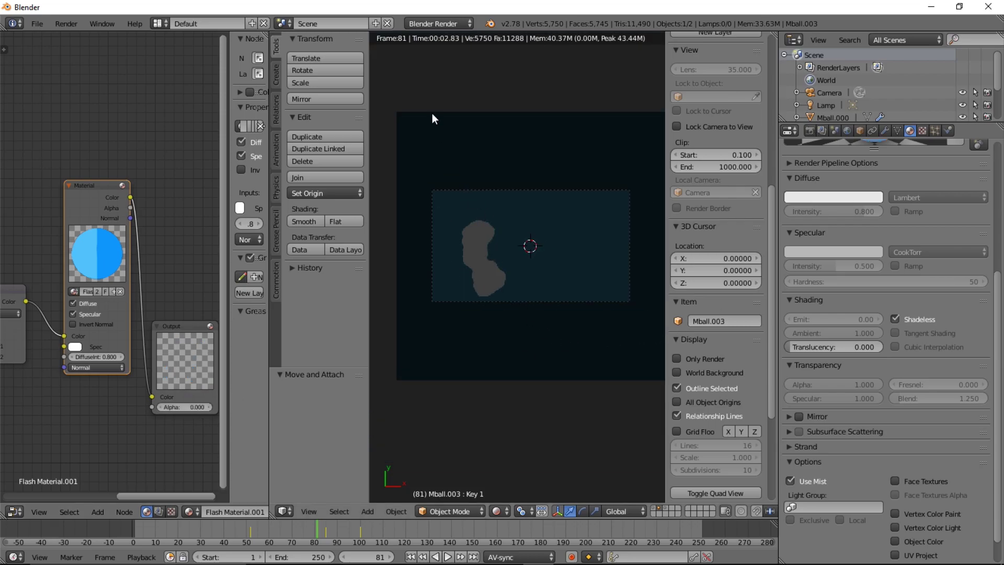
left_click(180, 405)
type("1")
key("Return")
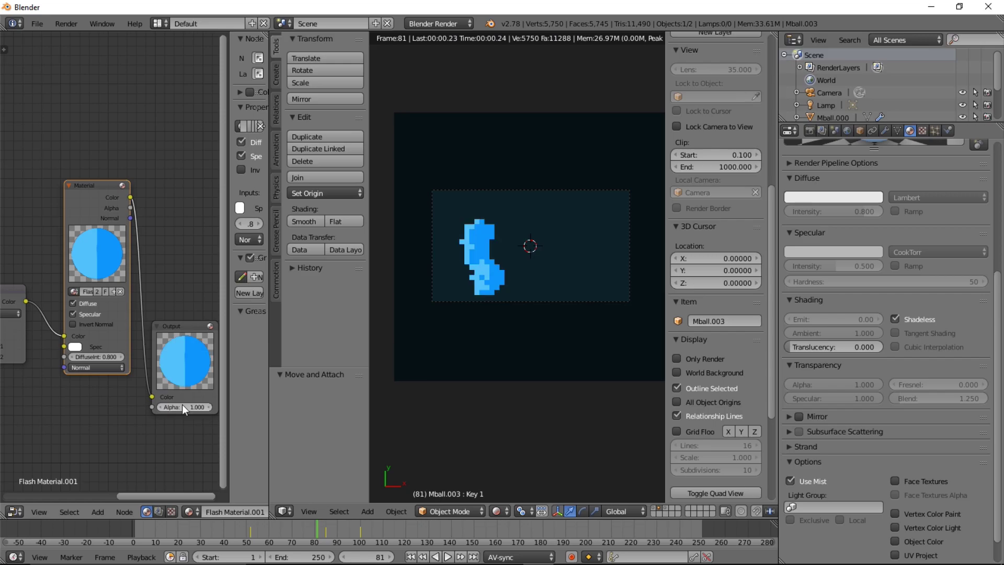
Inspect the blob in Solid shading, and return to the camera view with Material shading.
left_click(510, 513)
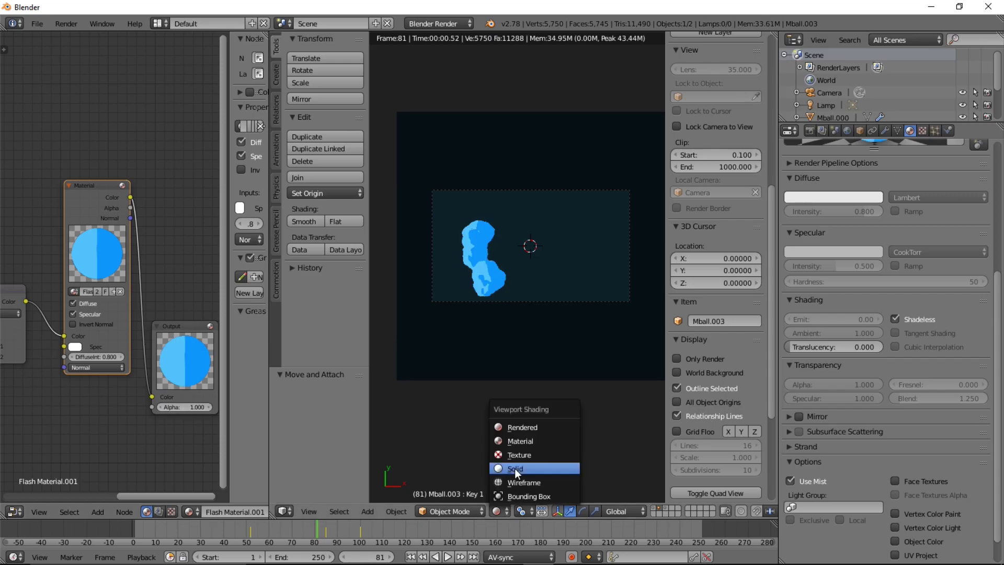
left_click(515, 467)
scroll(497, 326, "up", 3)
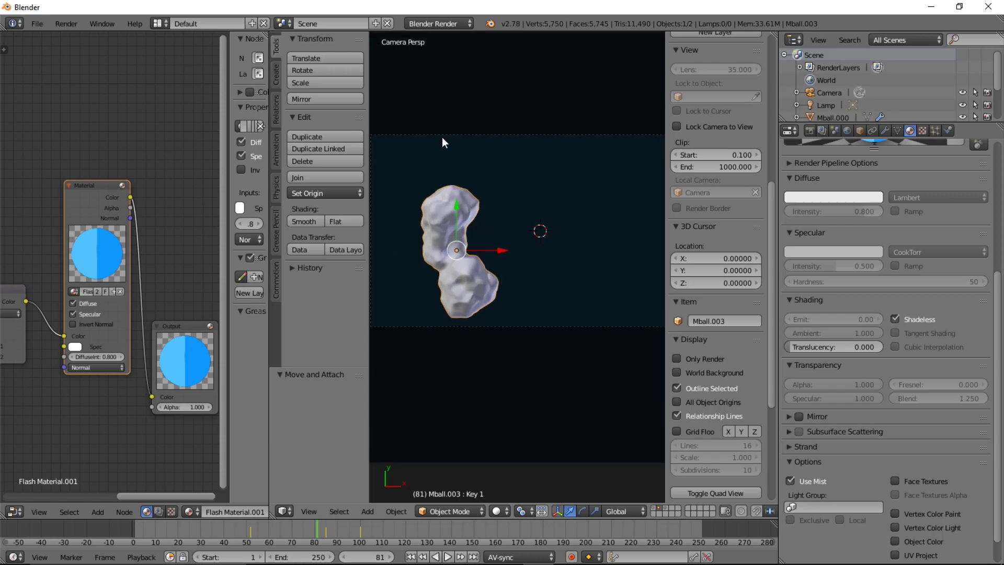
scroll(522, 212, "down", 3)
middle_click_drag(522, 193, 548, 315)
key("KP_0")
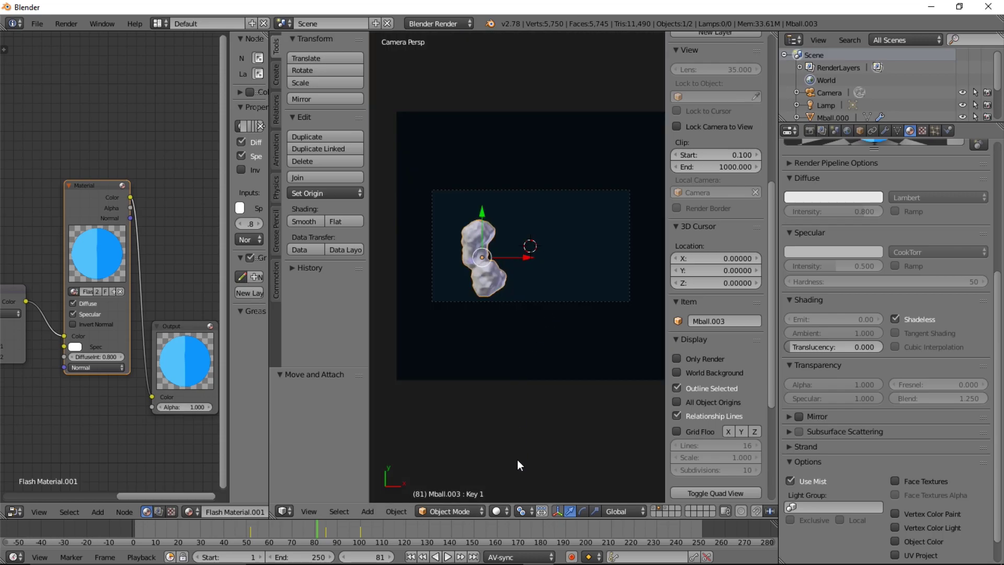
left_click(503, 510)
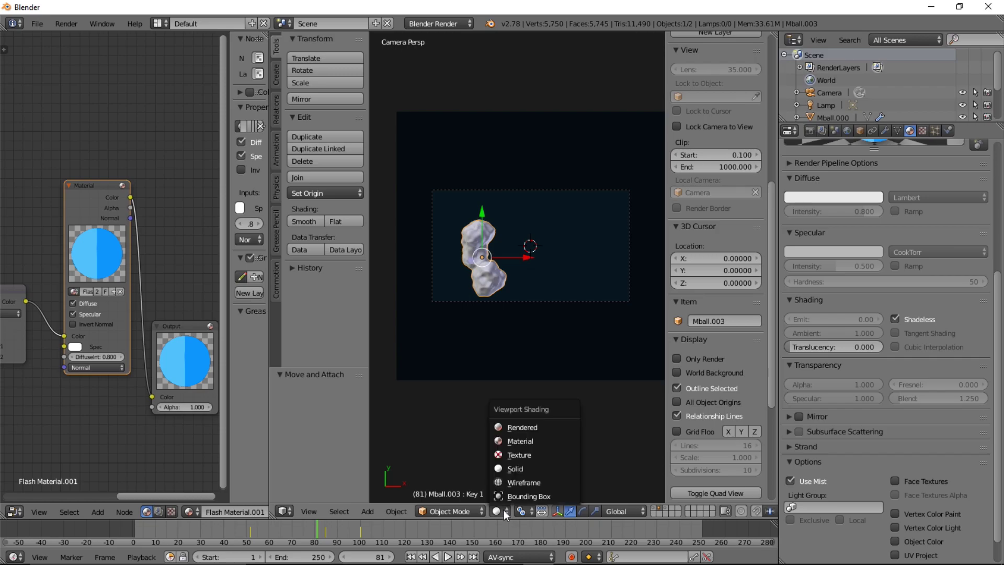
left_click(517, 435)
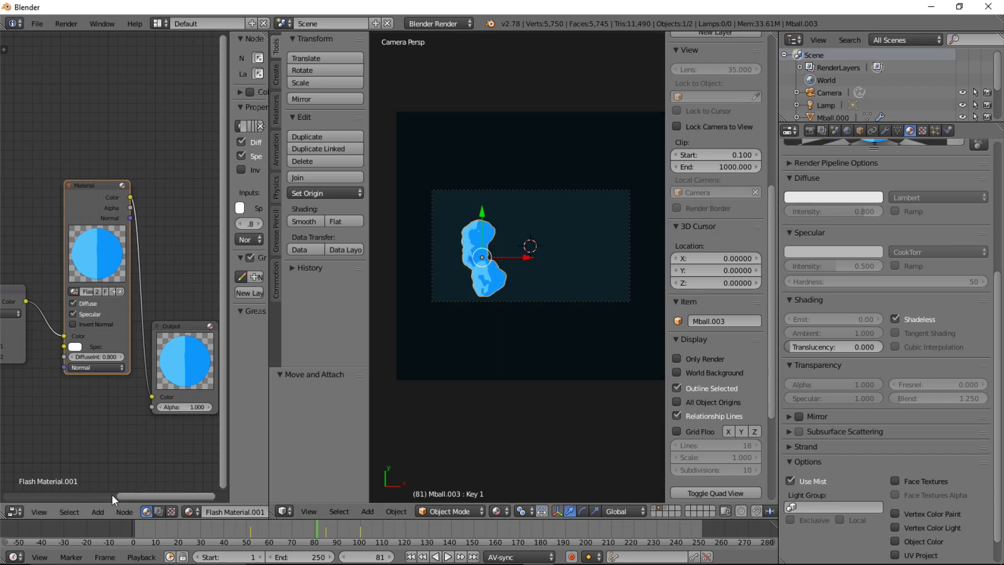
Add a MixRGB node on the link between the Material node's colour and the Output node.
left_click(97, 512)
mouse_move(115, 460)
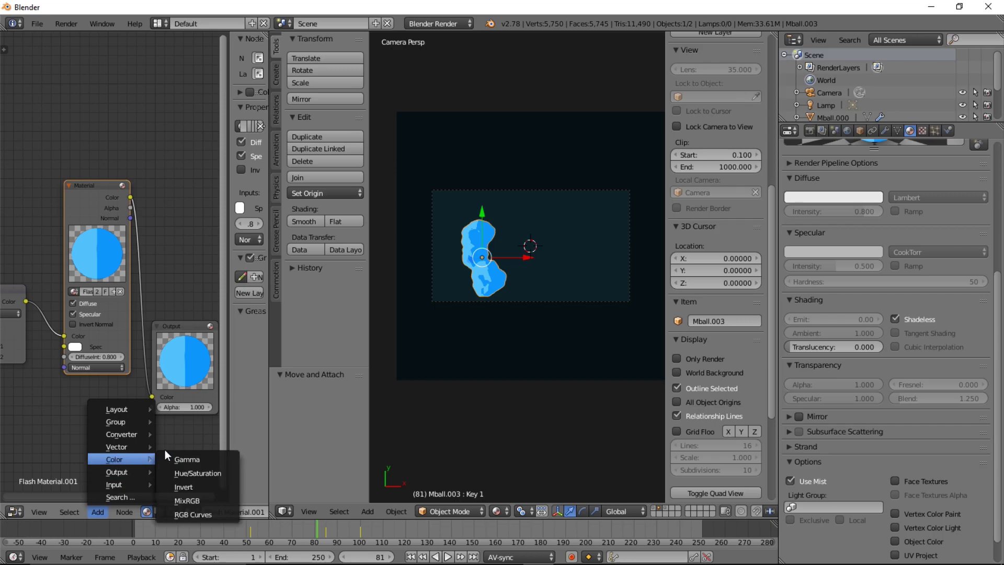
left_click(187, 500)
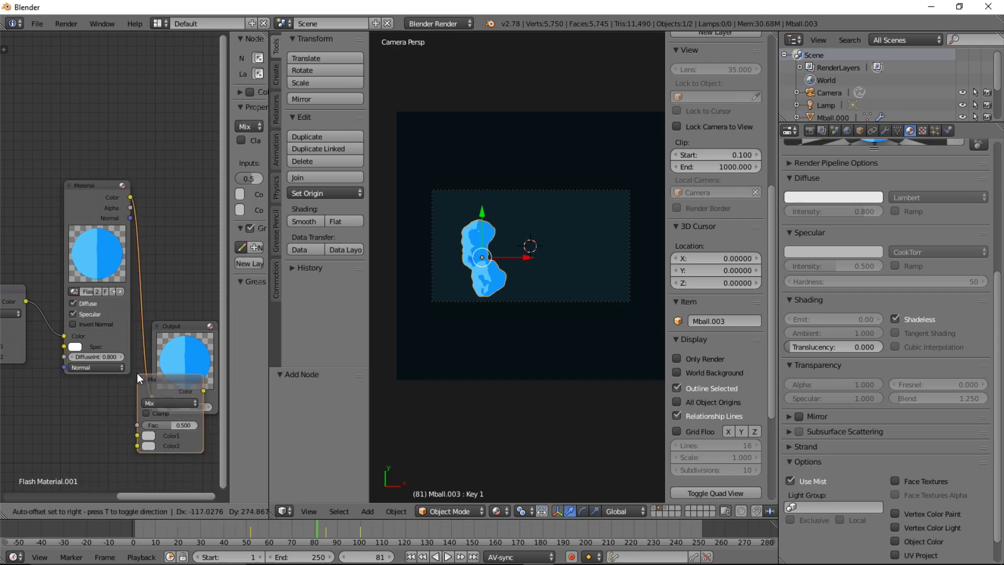
left_click(137, 372)
middle_click_drag(147, 413, 125, 369)
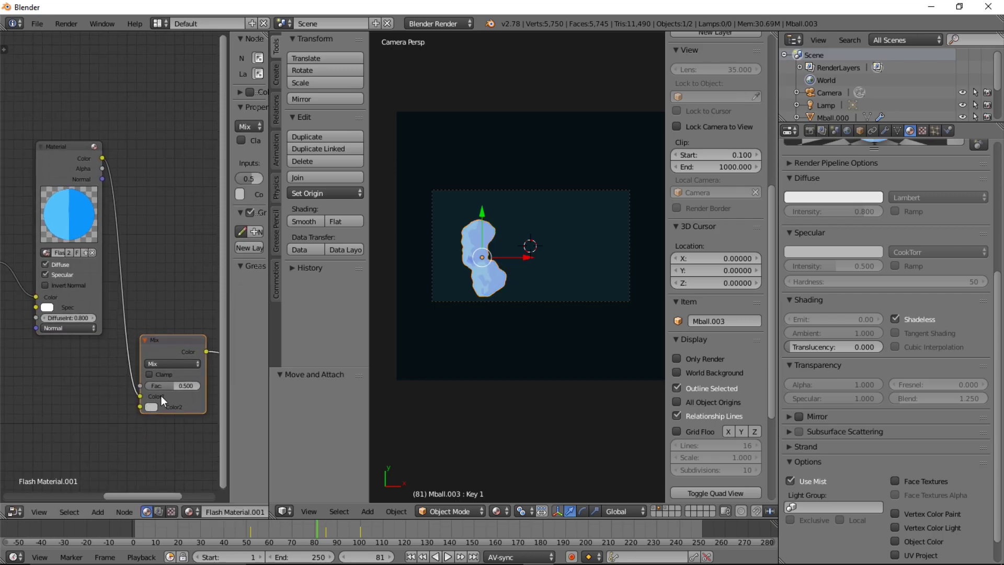
Set the new Mix node's factor to 0 and sample the viewport's dark teal background as Color2.
key("BackSpace")
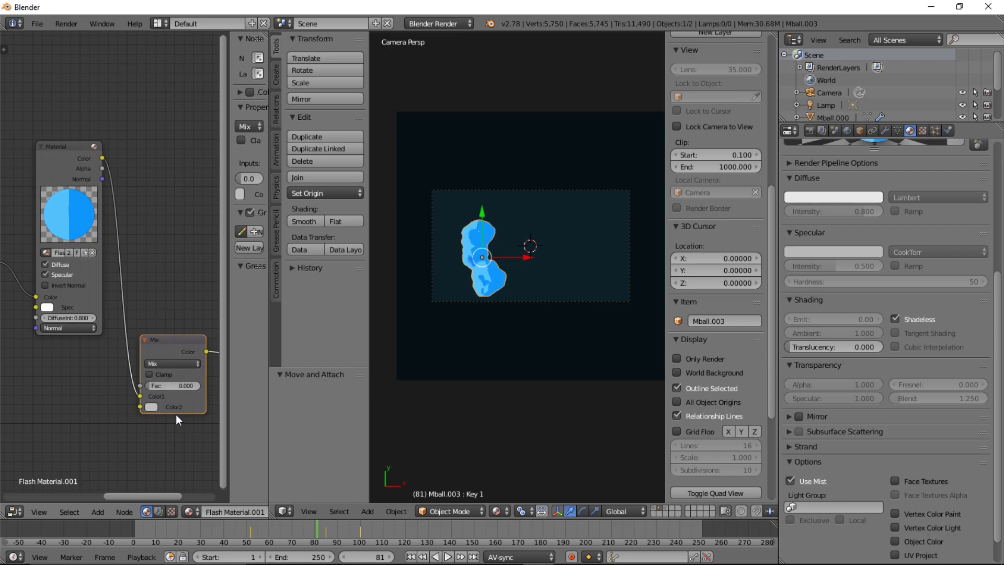
left_click(152, 406)
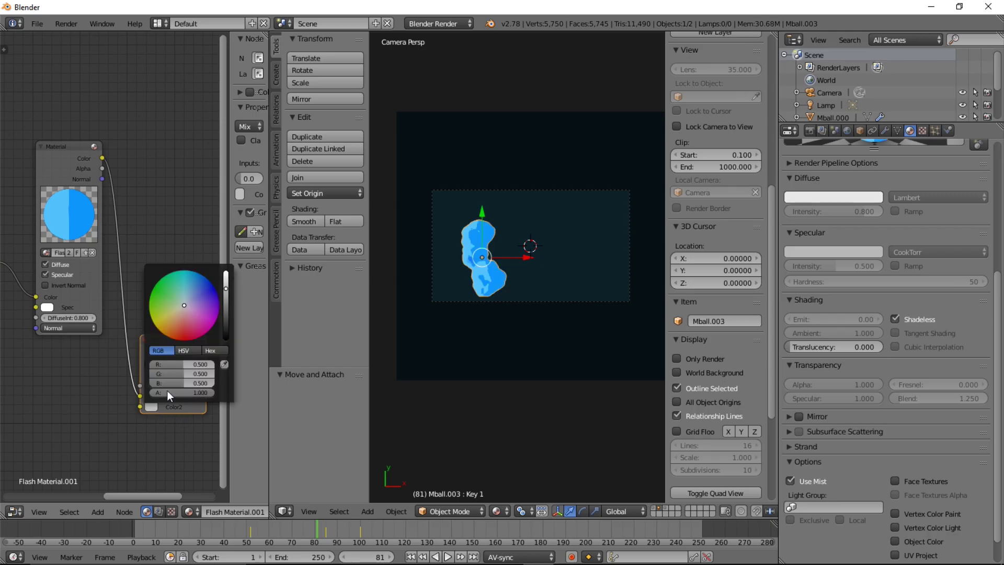
left_click(225, 364)
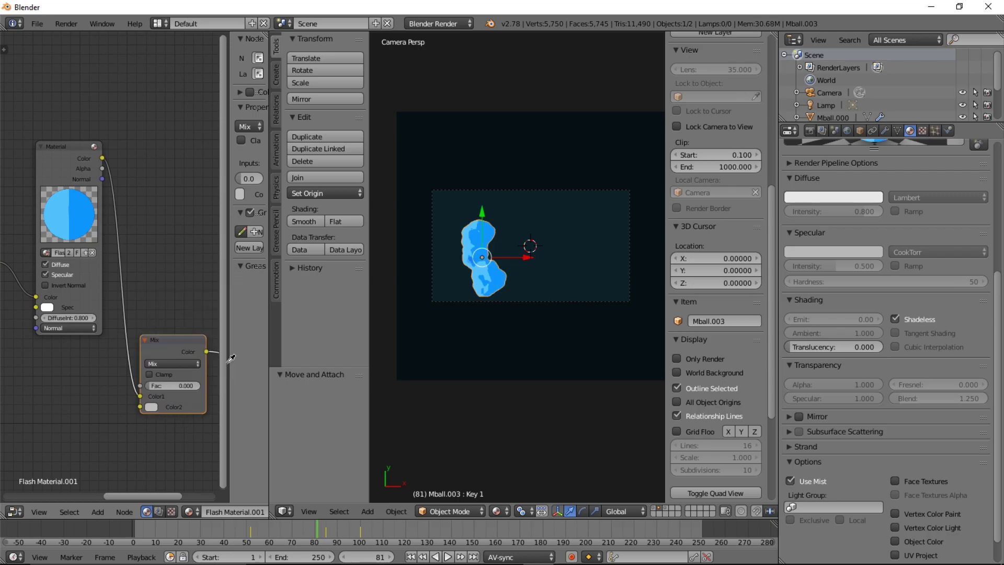
left_click(451, 278)
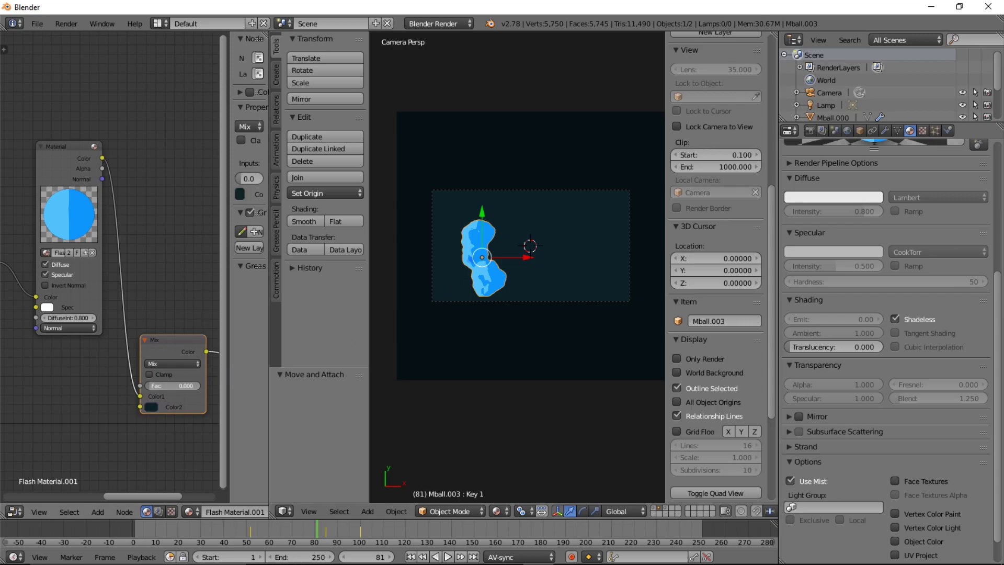
Try the Mix node's factor at 1 to test blending the blob into the background.
left_click_drag(154, 385, 200, 385)
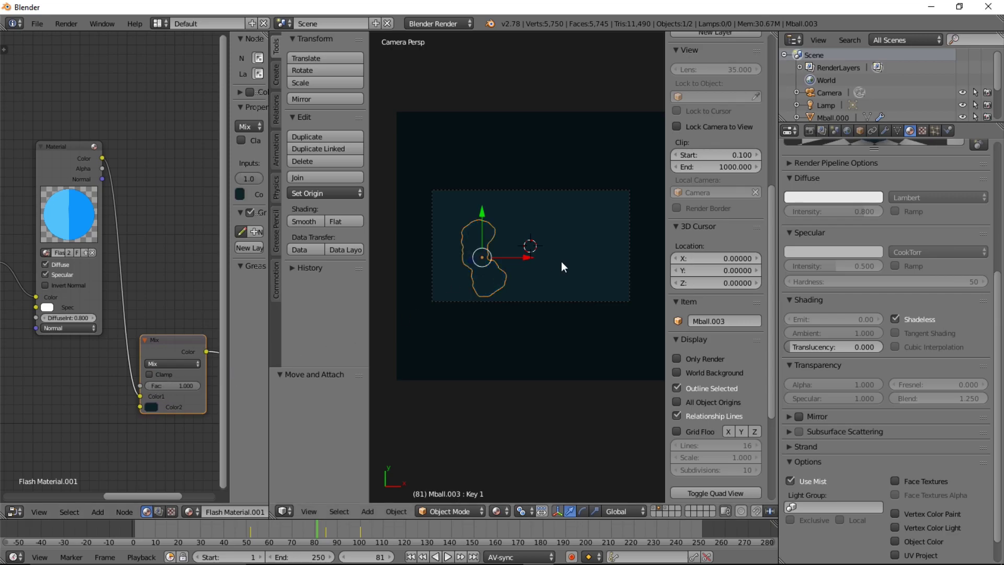
scroll(561, 261, "up", 3)
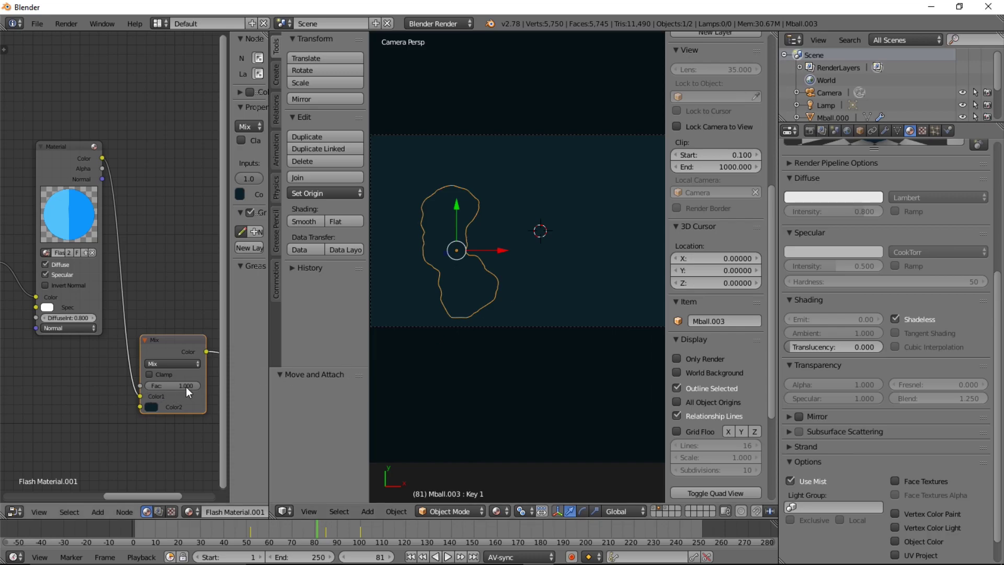
mouse_move(186, 386)
left_mouse_down()
mouse_move(154, 387)
mouse_move(199, 384)
left_mouse_up()
At frame 85, set the Mix node's factor to 0 and keyframe it.
left_click_drag(257, 527, 327, 531)
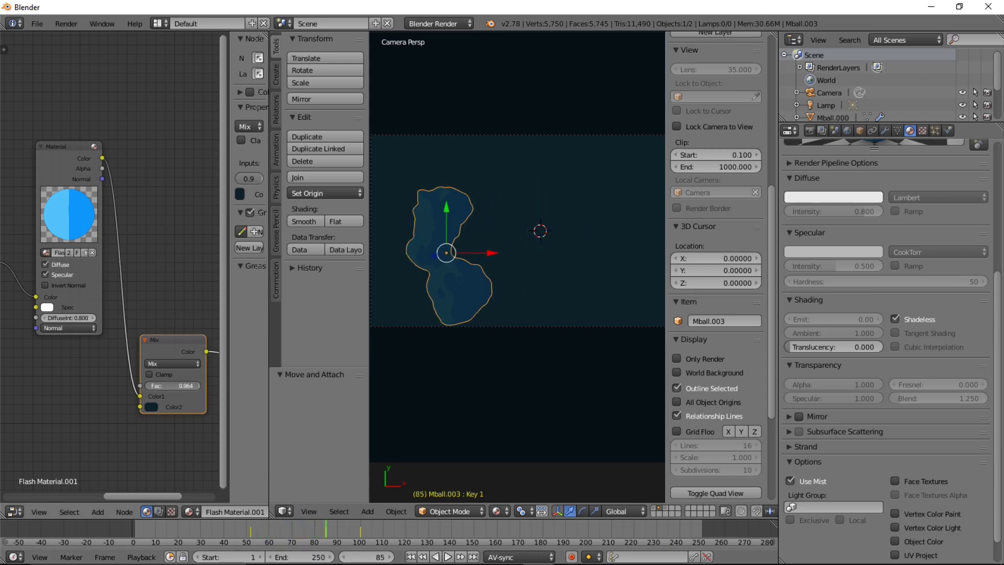
left_click_drag(183, 385, 148, 384)
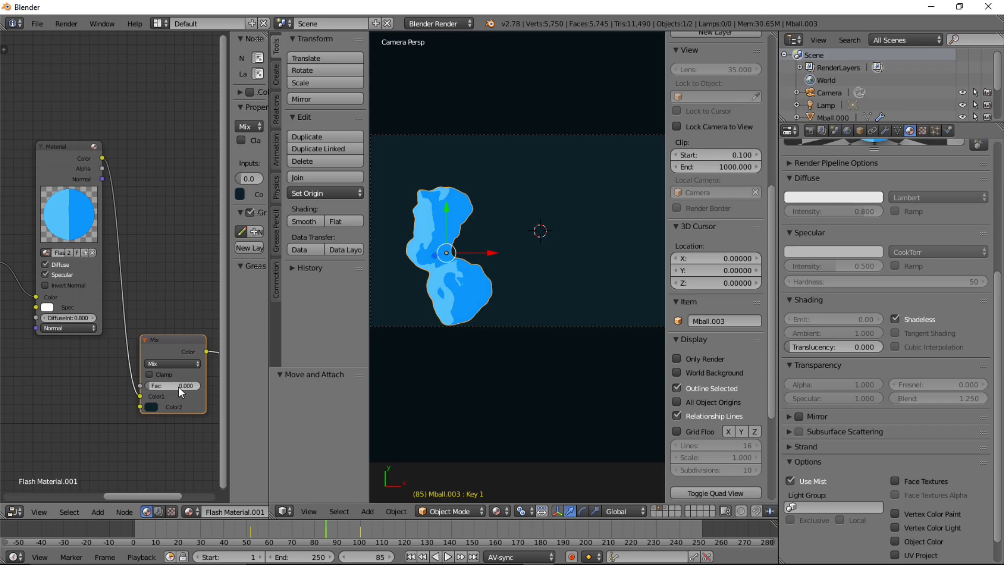
key("i")
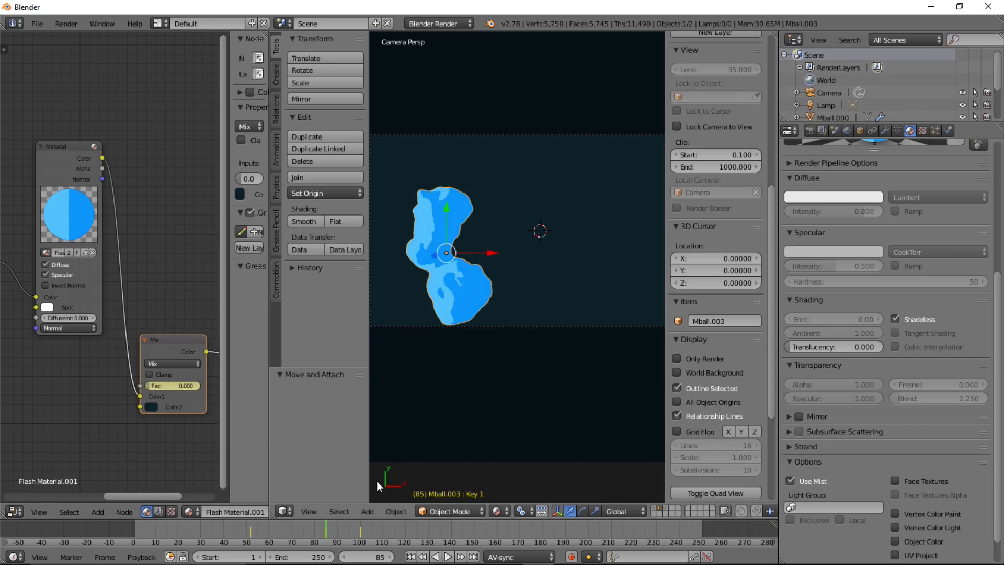
At frame 89, set the Mix node's factor to 1 and keyframe it, and play the animation to check the fade.
left_click(335, 540)
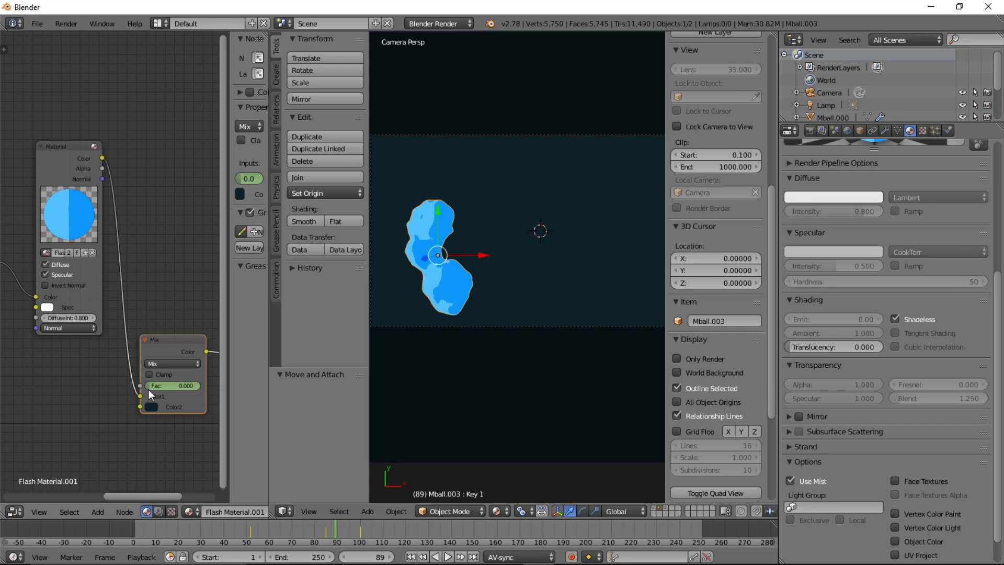
left_click_drag(149, 385, 192, 390)
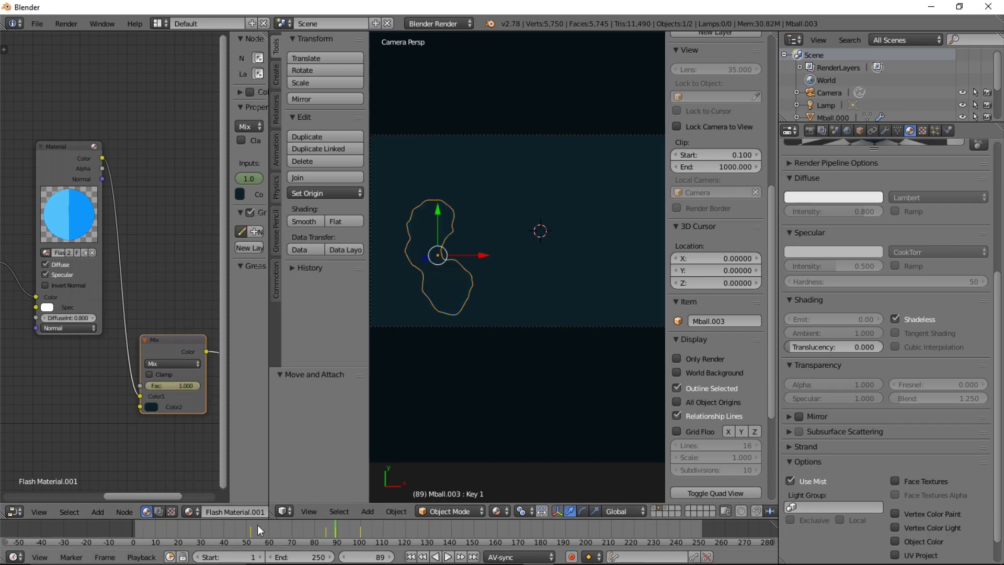
key("alt+a")
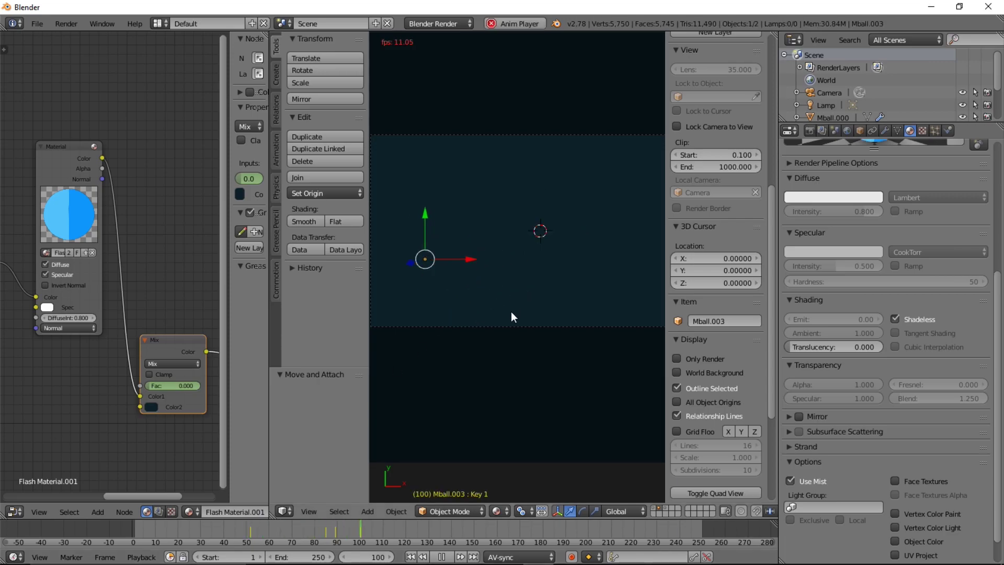
key("alt+a")
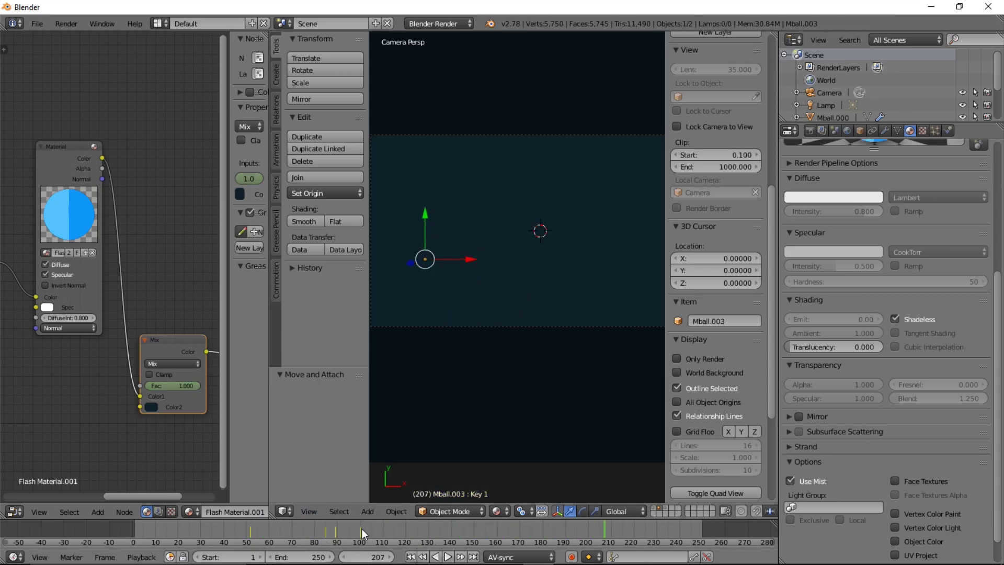
Switch the viewport to Rendered shading and play the fade from frame 81 to about frame 90.
left_click_drag(278, 526, 294, 526)
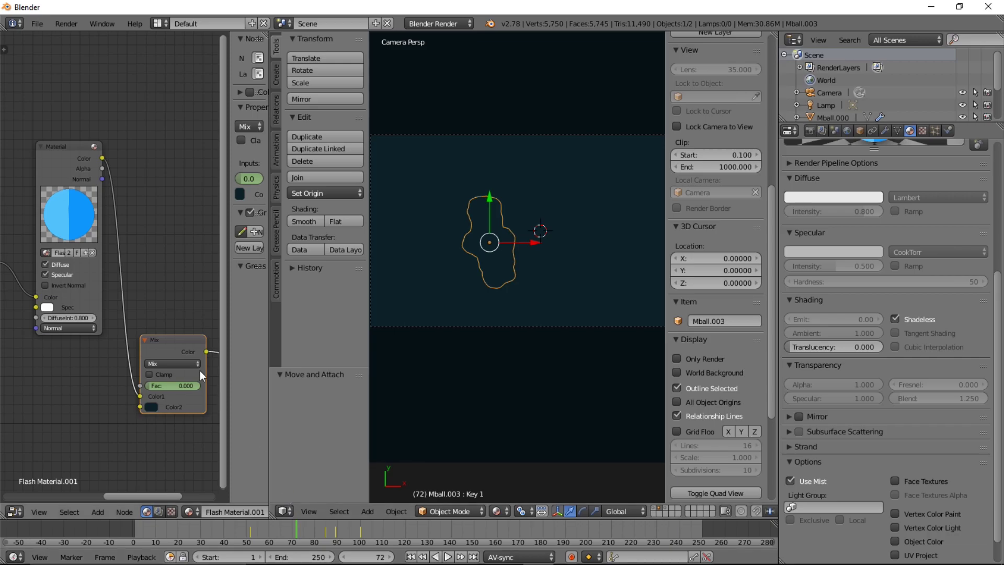
left_click_drag(146, 339, 125, 268)
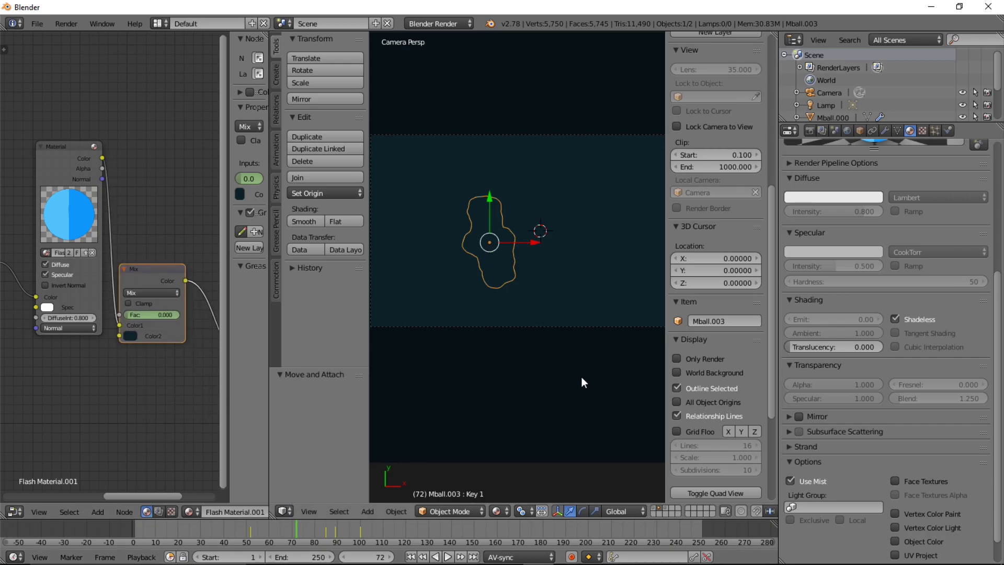
scroll(583, 383, "down", 1)
left_click(506, 511)
left_click(505, 422)
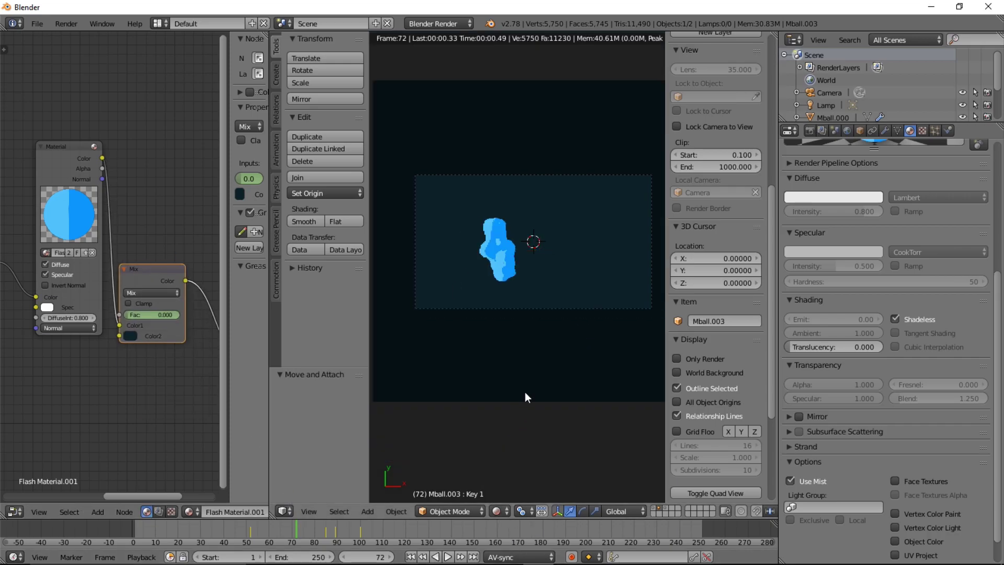
left_click(315, 527)
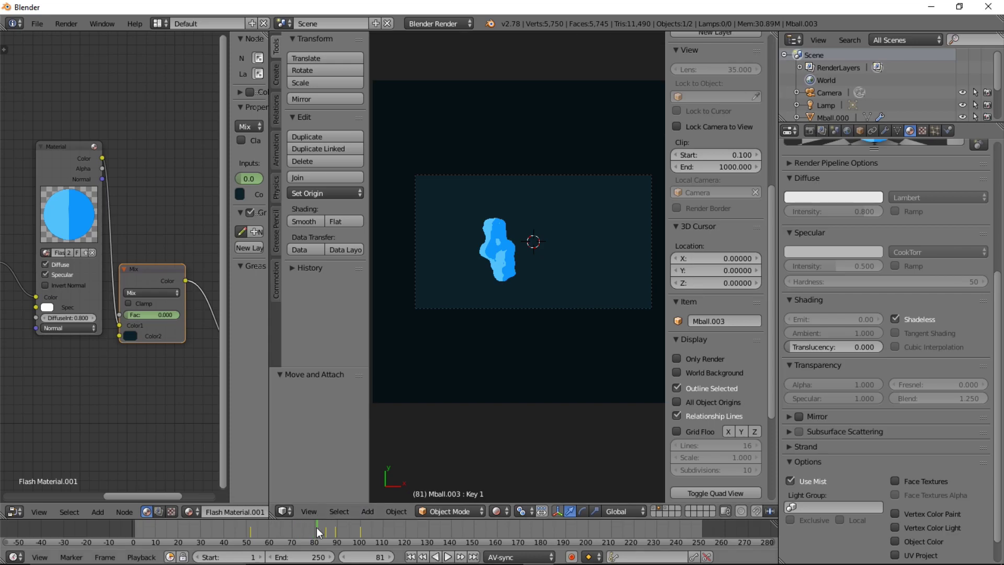
key("alt+a")
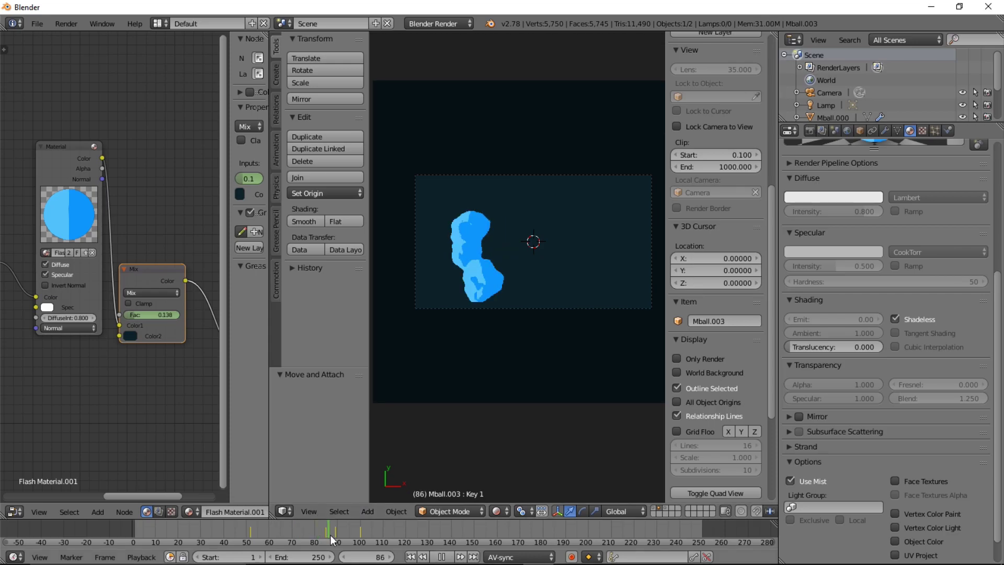
key("alt+a")
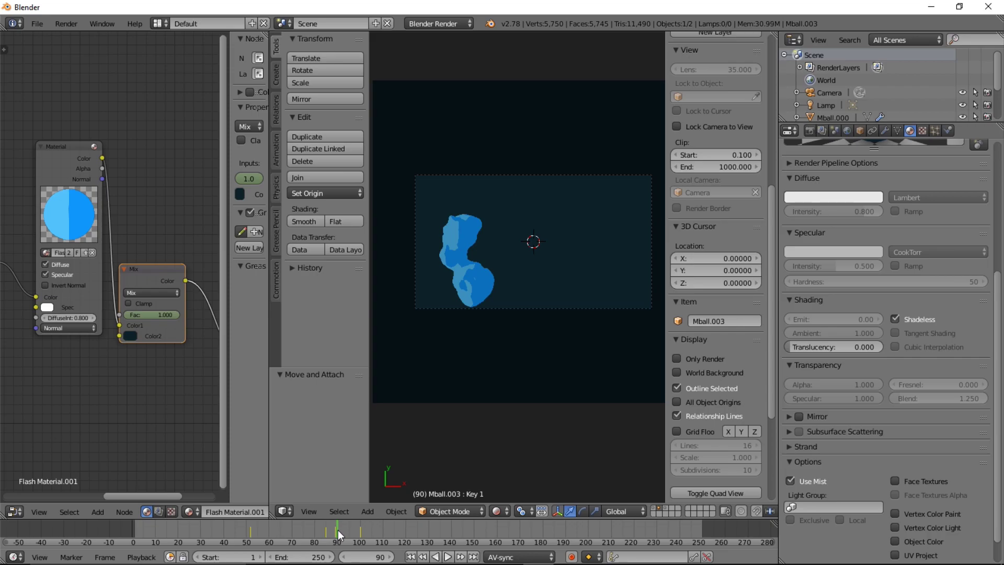
Return the viewport from Rendered to Material shading.
scroll(136, 316, "down", 2)
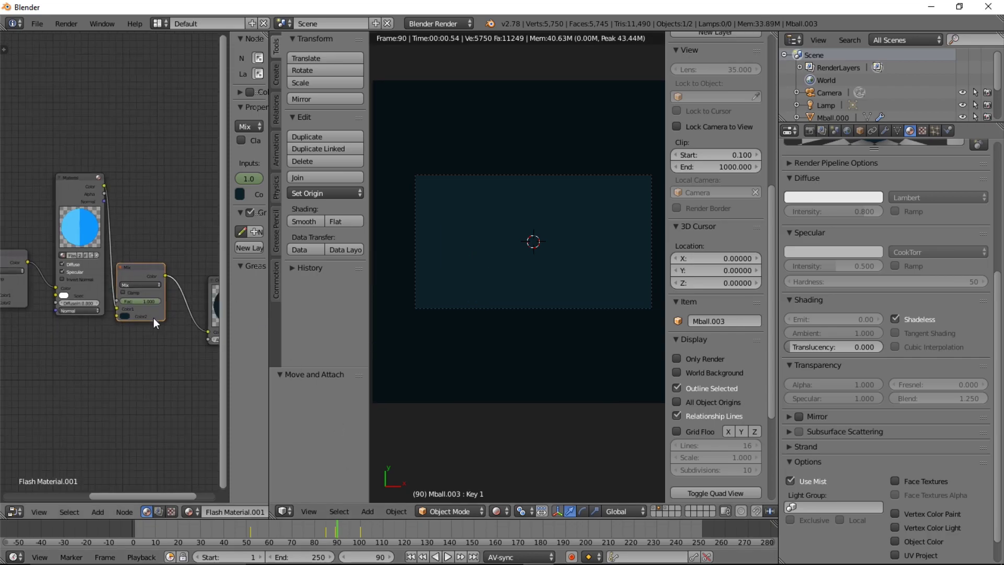
scroll(169, 326, "down", 1)
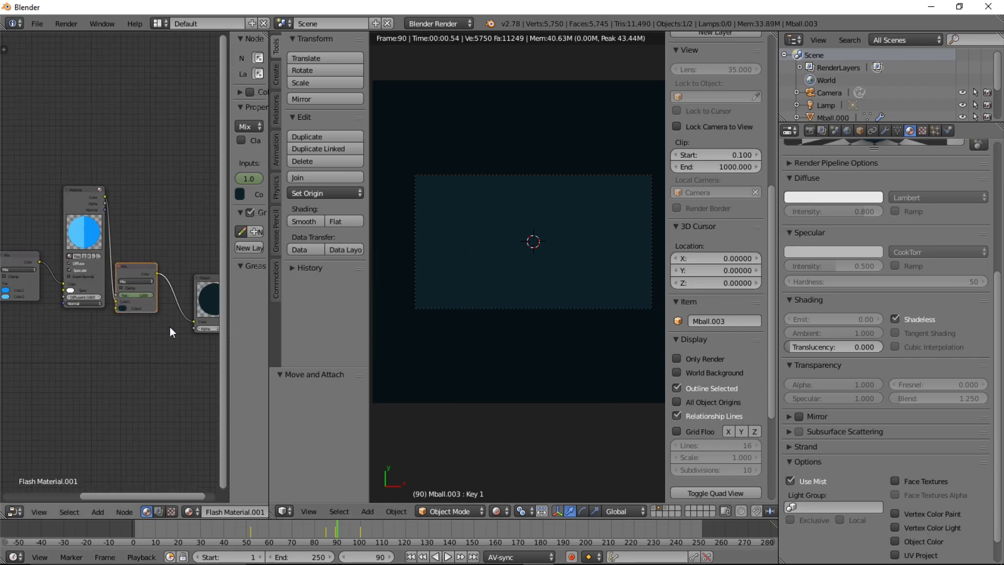
left_click(496, 511)
left_click(516, 468)
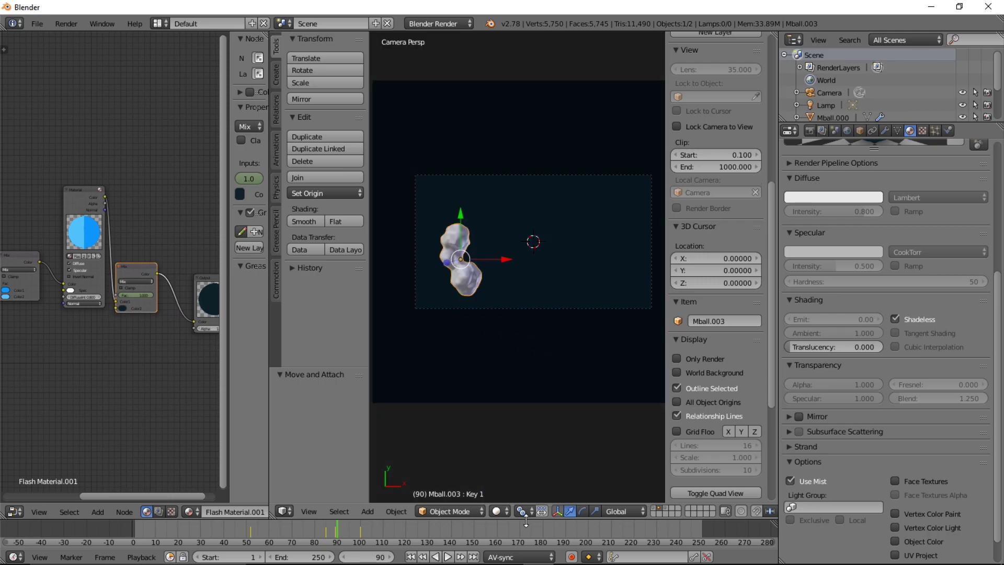
left_click(520, 510)
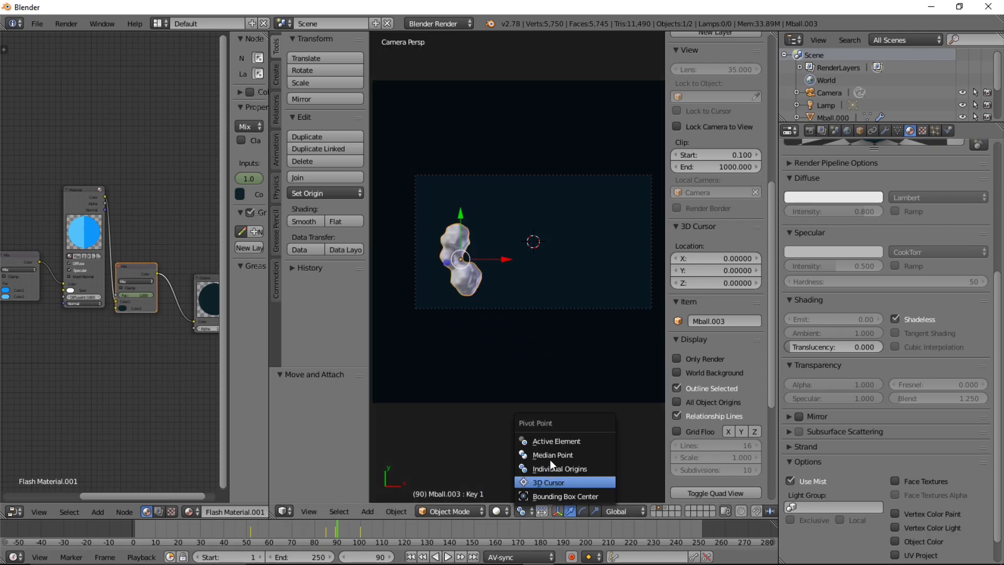
left_click(490, 515)
left_click(520, 481)
scroll(165, 256, "up", 2)
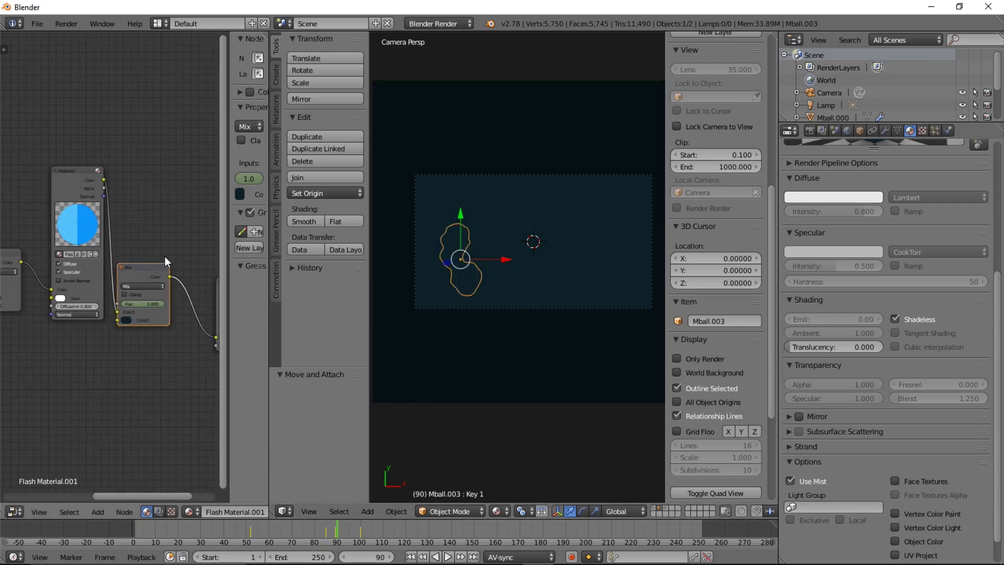
Link the Material node's Color straight to the Output node's Color, bypassing the Mix node, and move the Mix node aside below the link.
left_click_drag(117, 309, 115, 289)
left_click_drag(118, 318, 119, 313)
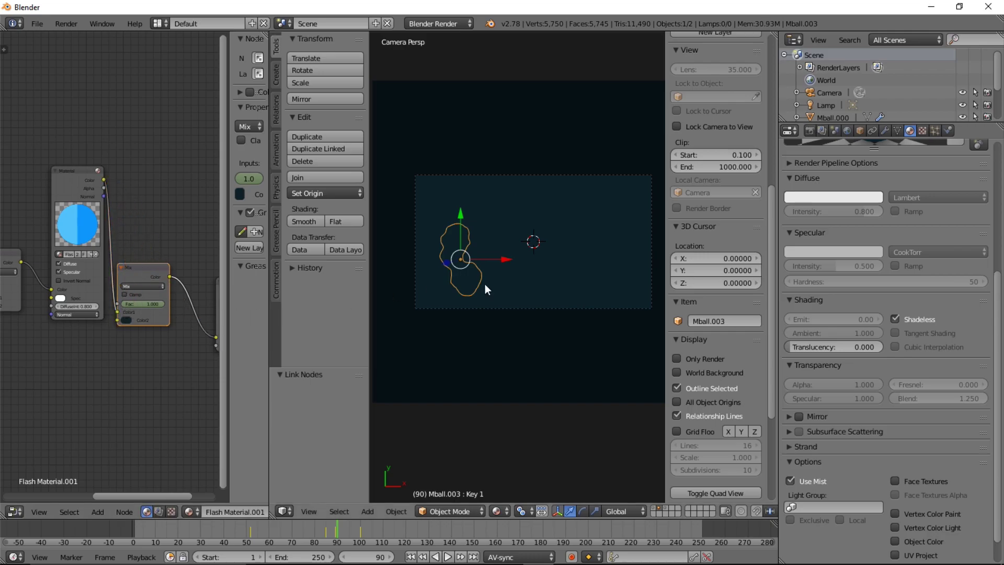
scroll(497, 295, "up", 2)
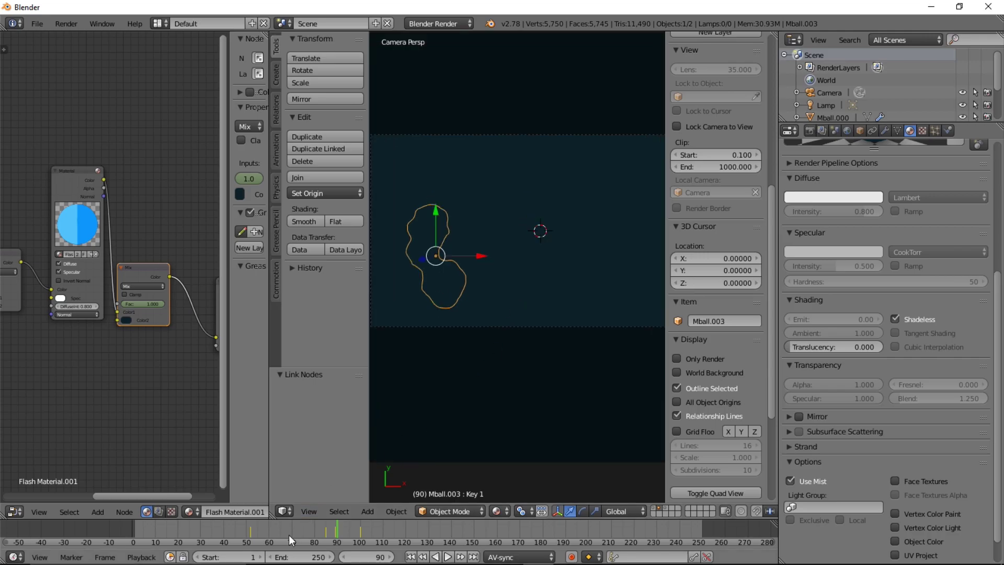
left_click(291, 539)
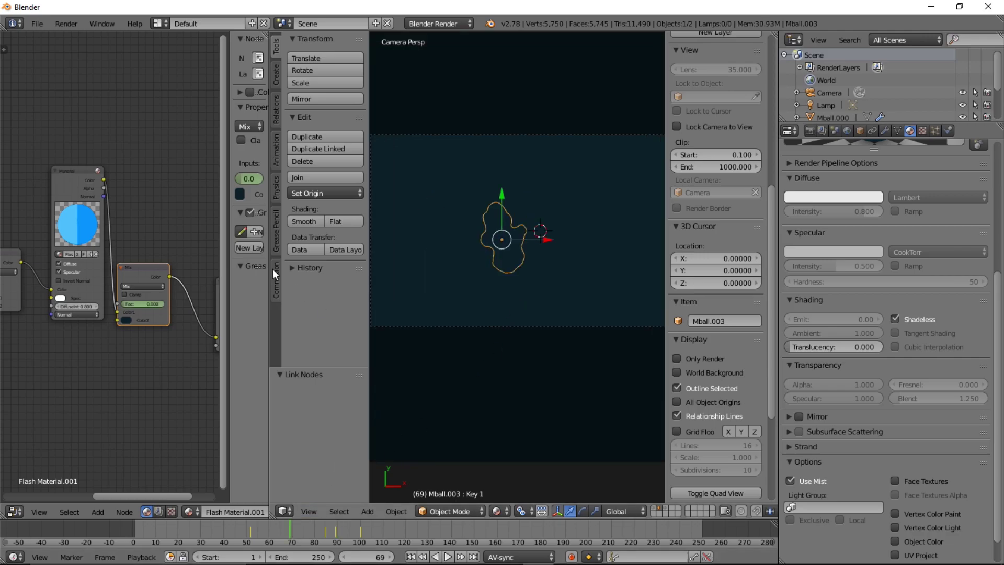
left_click_drag(115, 313, 220, 333)
middle_click_drag(138, 286, 77, 257)
left_click_drag(83, 241, 112, 324)
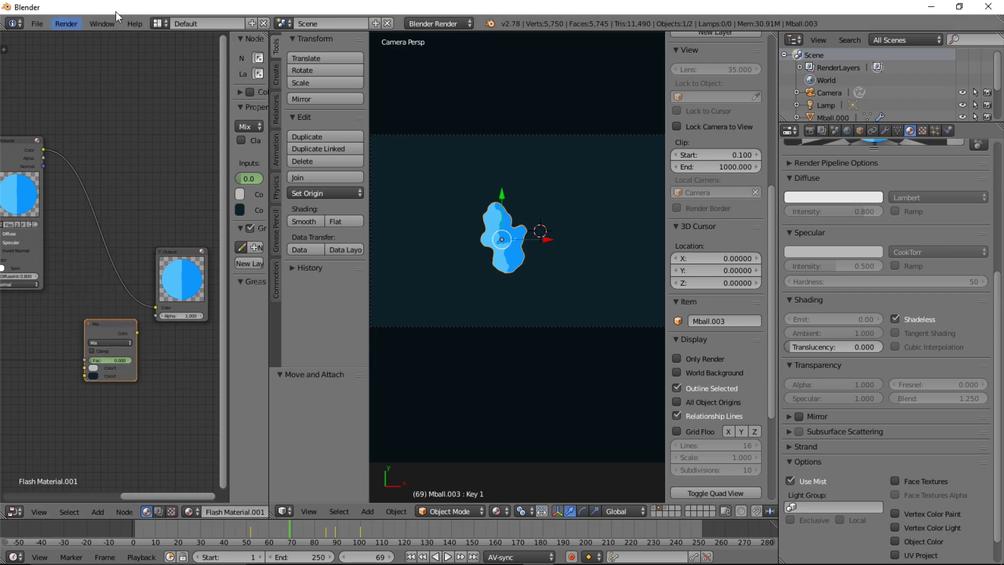
mouse_move(44, 151)
left_mouse_down()
mouse_move(63, 180)
mouse_move(39, 144)
left_mouse_up()
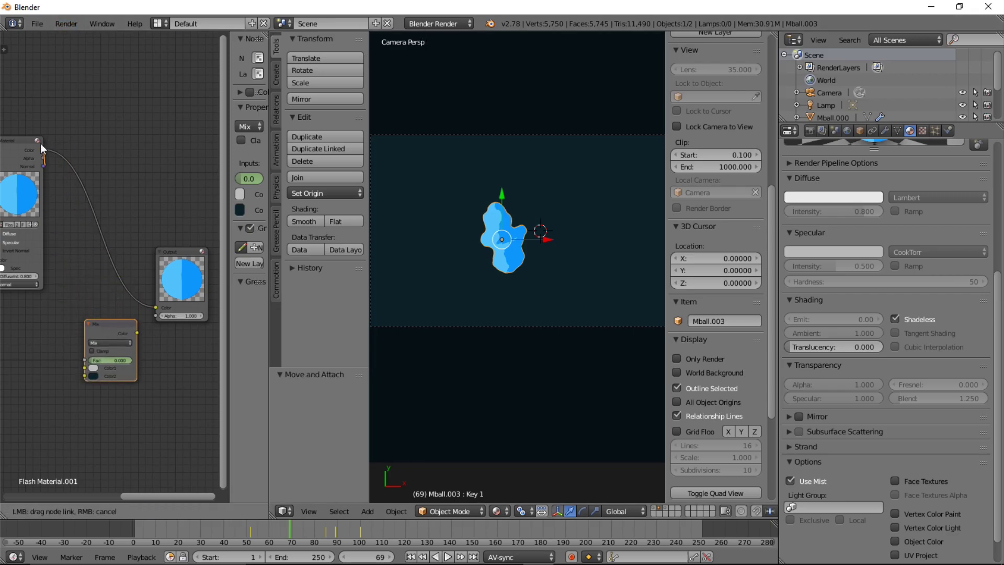
mouse_move(102, 325)
left_mouse_down()
mouse_move(123, 264)
mouse_move(86, 322)
left_mouse_up()
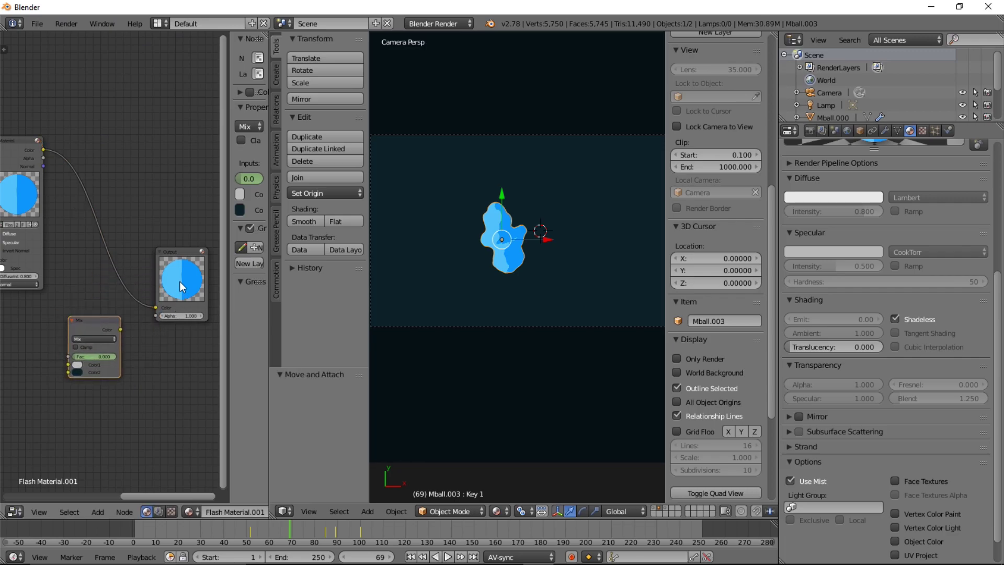
Play the animation around frames 78 to 88 to check the blob's motion without the fade.
key("alt+a")
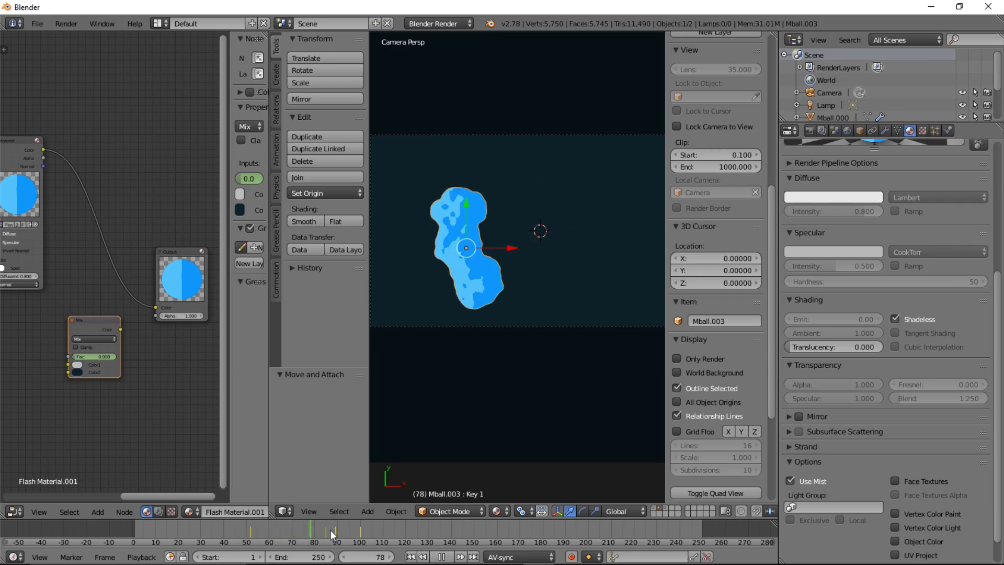
mouse_move(322, 529)
left_mouse_down()
mouse_move(286, 529)
mouse_move(343, 525)
mouse_move(313, 525)
left_mouse_up()
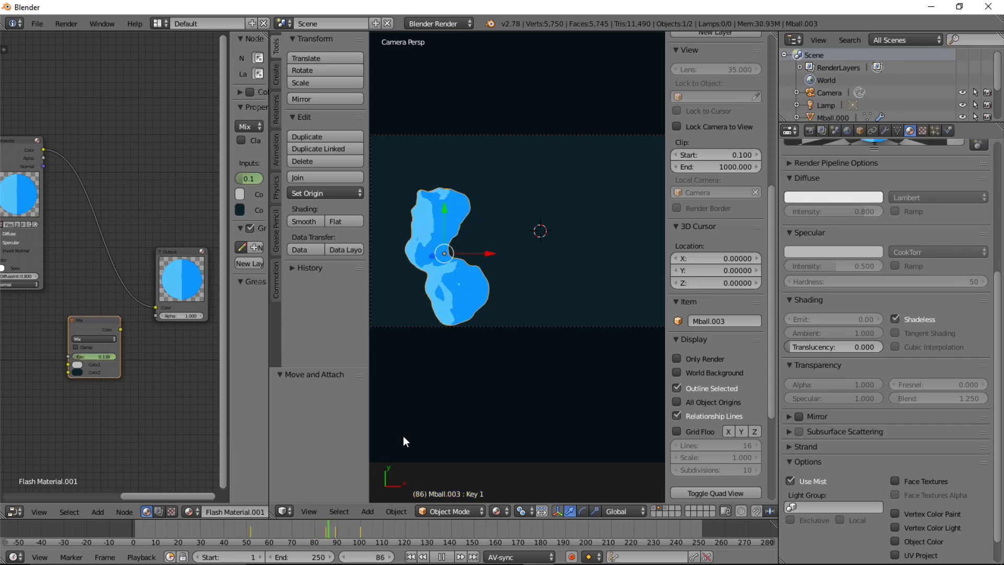
key("alt+a")
Duplicate the animated blob in place.
scroll(554, 214, "down", 2)
key("shift+d")
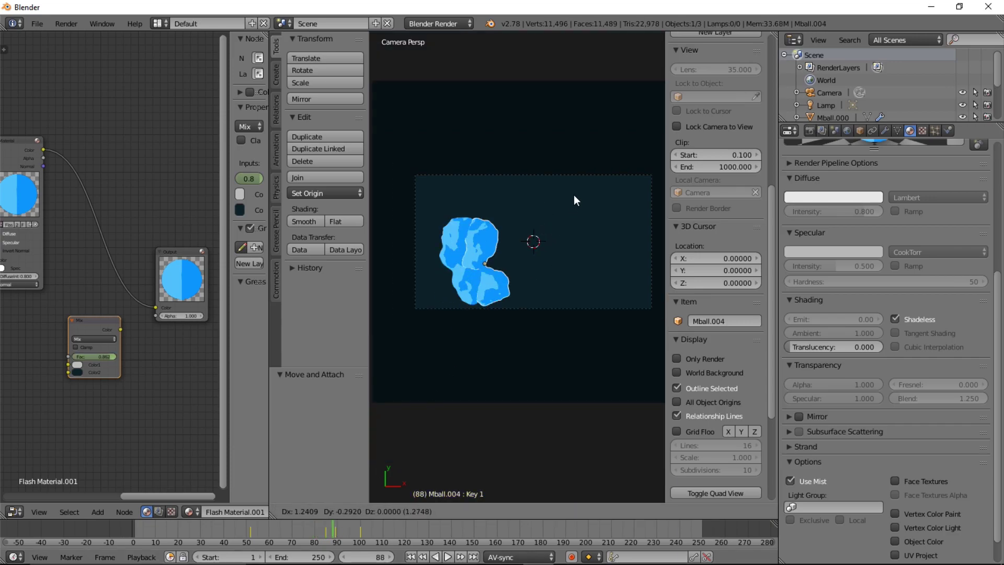
right_click(576, 191)
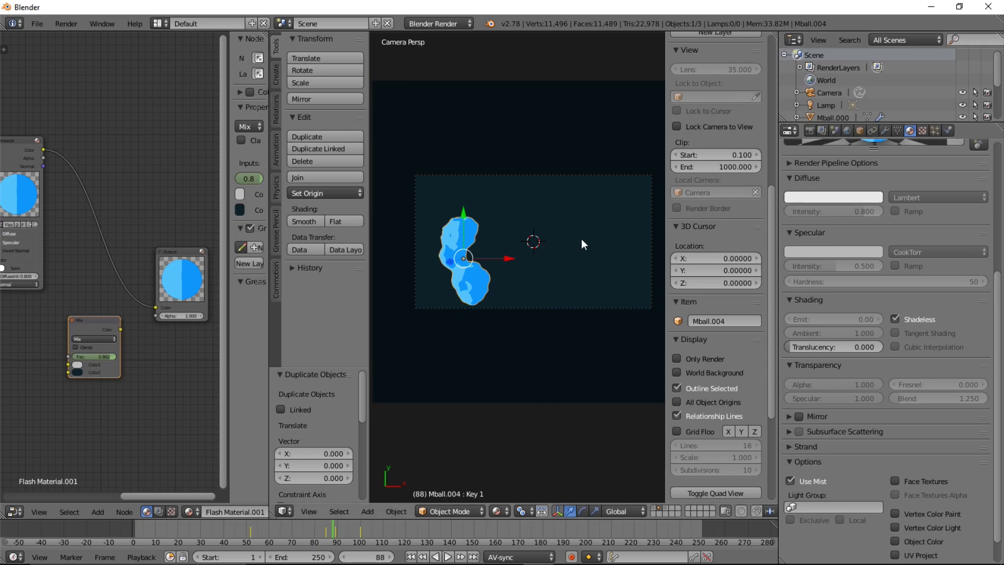
key("g")
right_click(579, 273)
Set the pivot point to 3D Cursor and rotate the duplicate blob about -172.61° around the global Z axis.
left_click(521, 511)
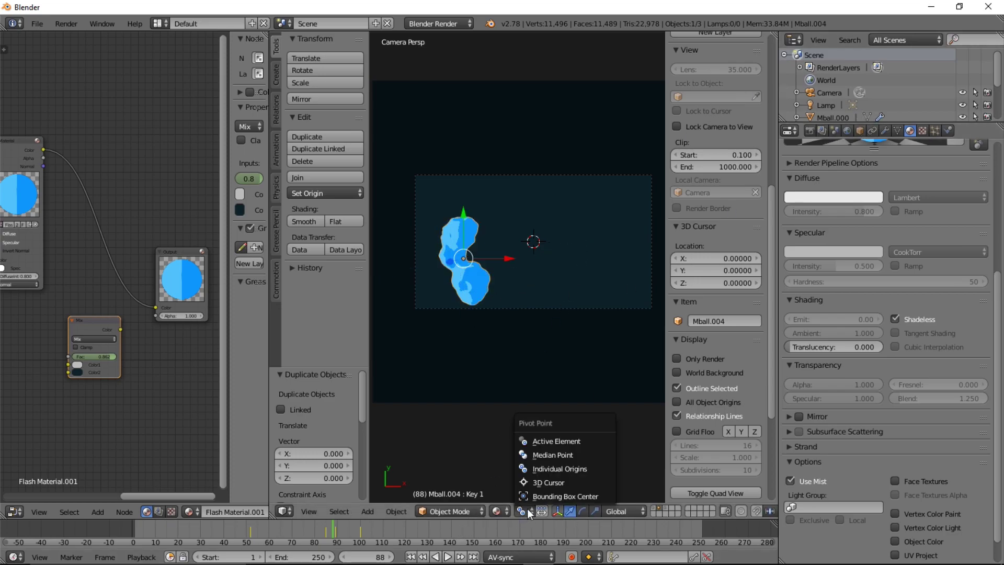
left_click(560, 481)
key("r")
key("z")
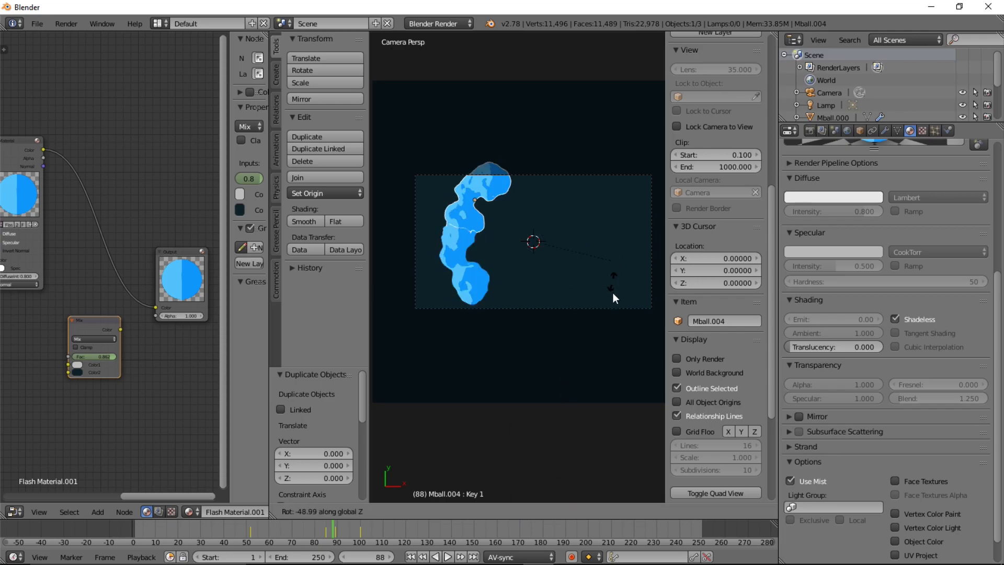
left_click(457, 311)
Play the animation to check the rotated duplicate's motion, and delete the duplicate at frame 81.
key("alt+a")
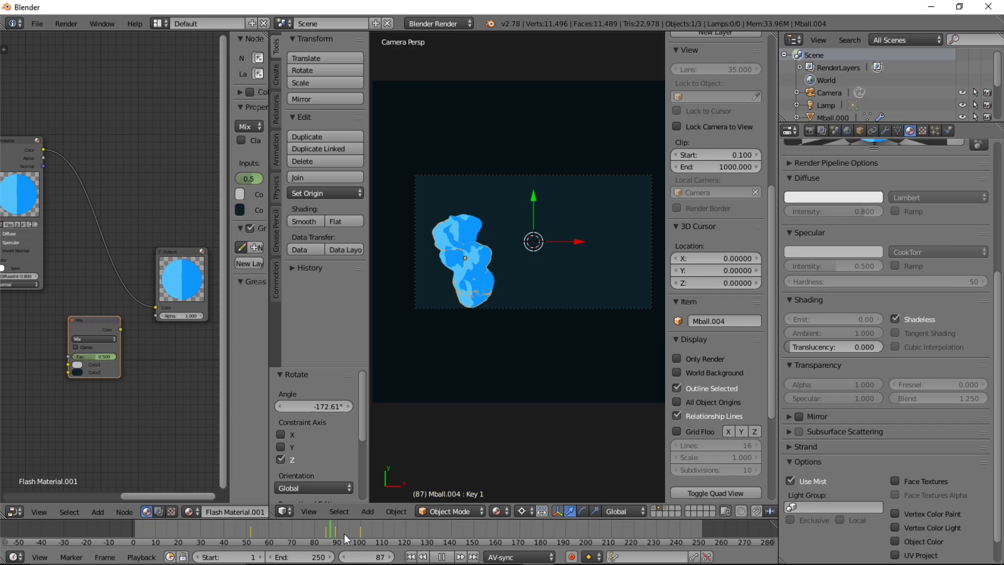
mouse_move(315, 532)
left_mouse_down()
mouse_move(300, 531)
mouse_move(315, 538)
left_mouse_up()
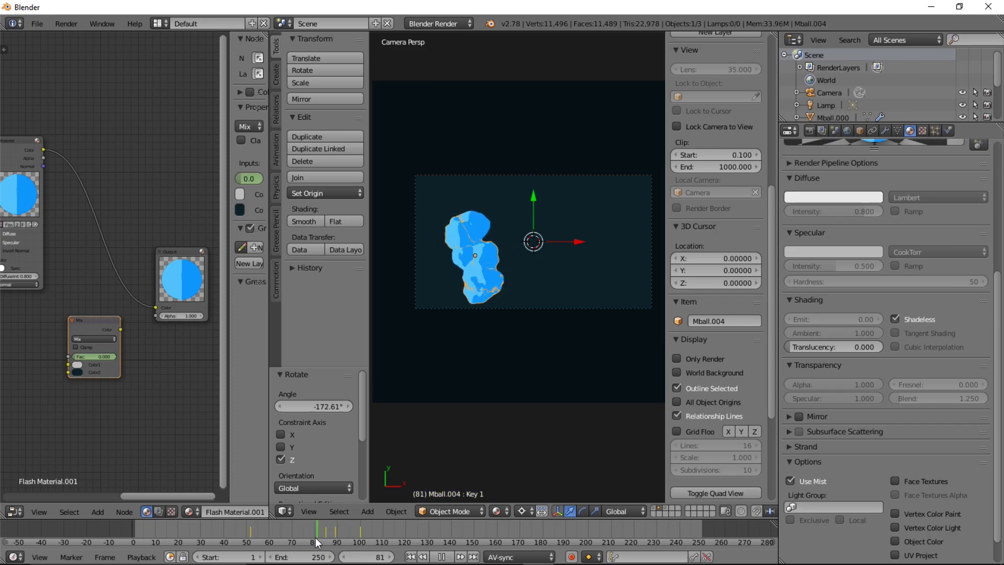
key("alt+a")
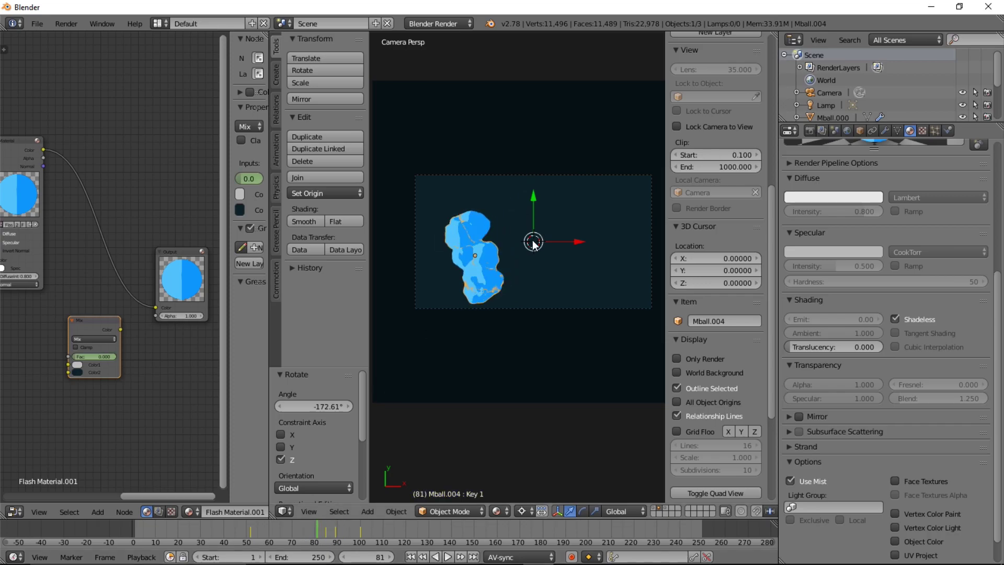
key("x")
left_click(532, 239)
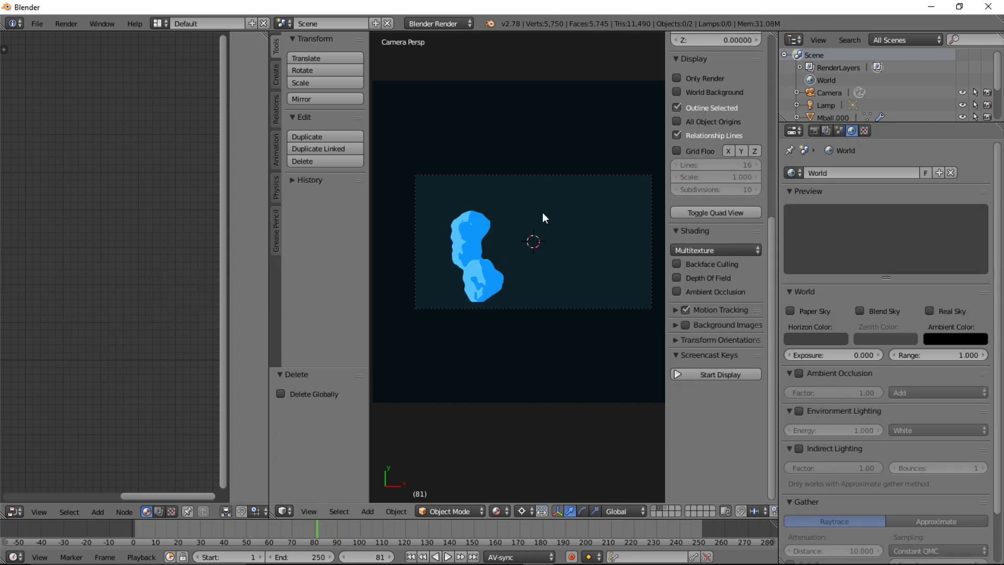
Add a Plain Axes empty at the 3D cursor in the scene's centre.
key("shift+a")
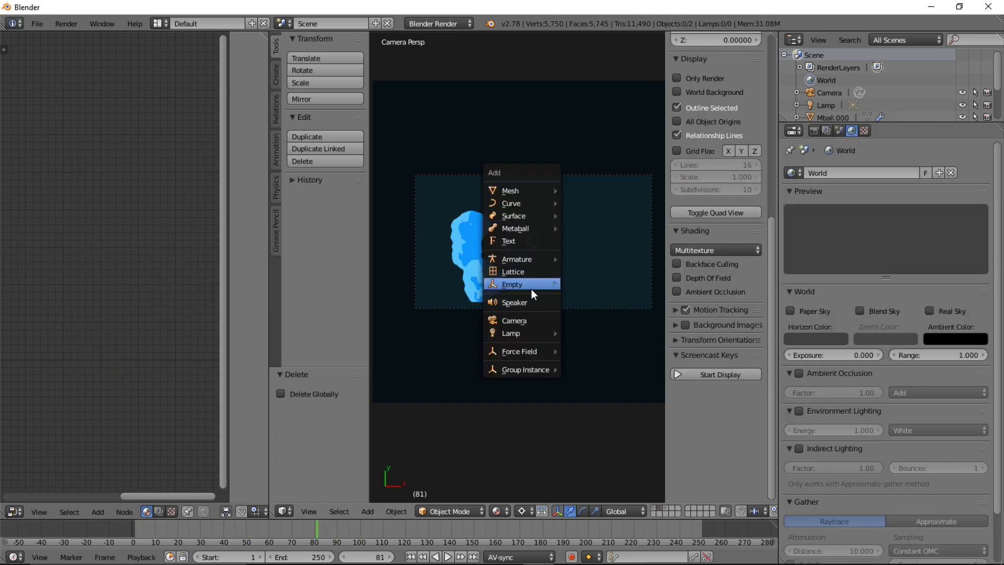
mouse_move(531, 288)
left_click(572, 278)
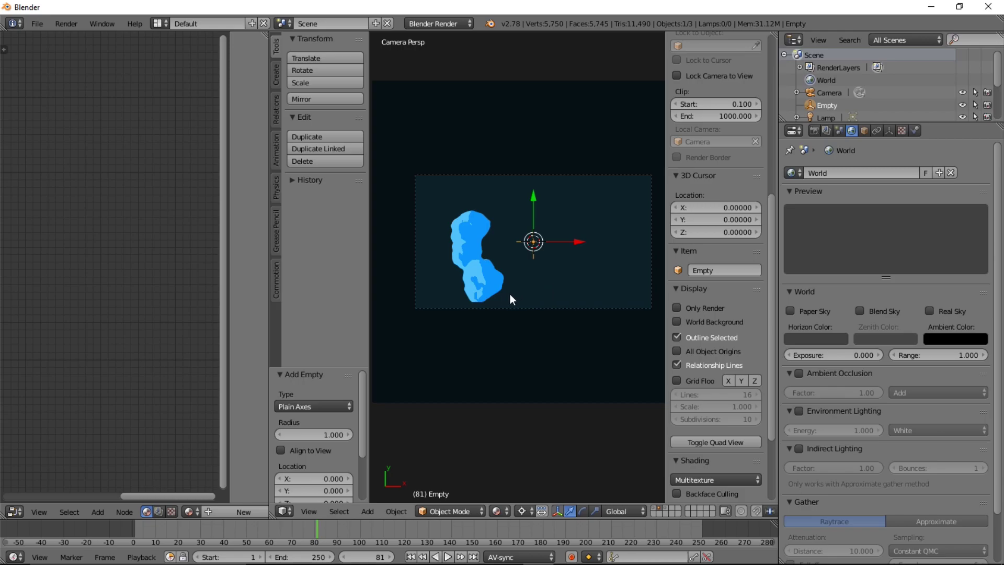
Parent the blob to the empty using Object (Keep Transform).
right_click(471, 265)
scroll(533, 238, "up", 3)
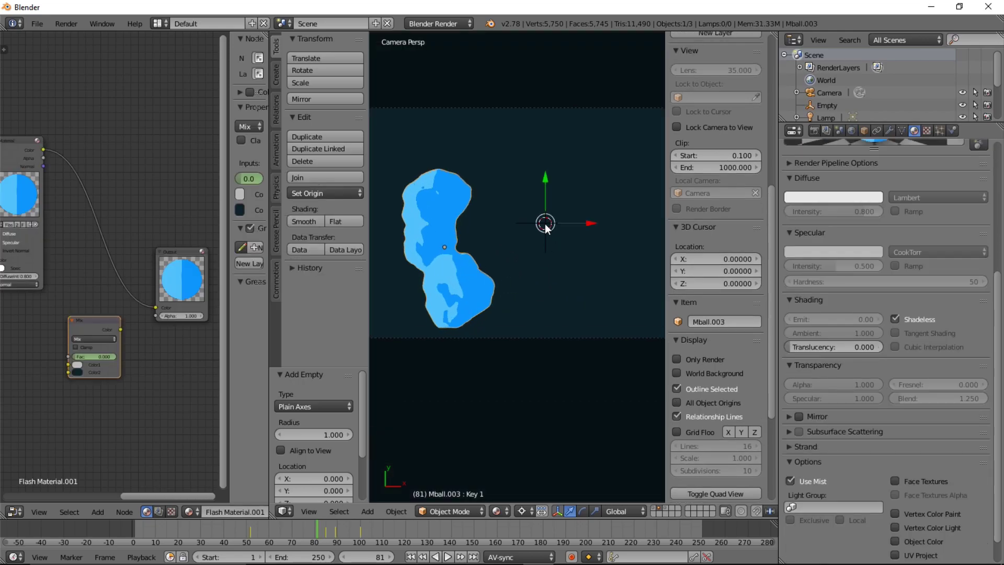
right_click(545, 227, "shift")
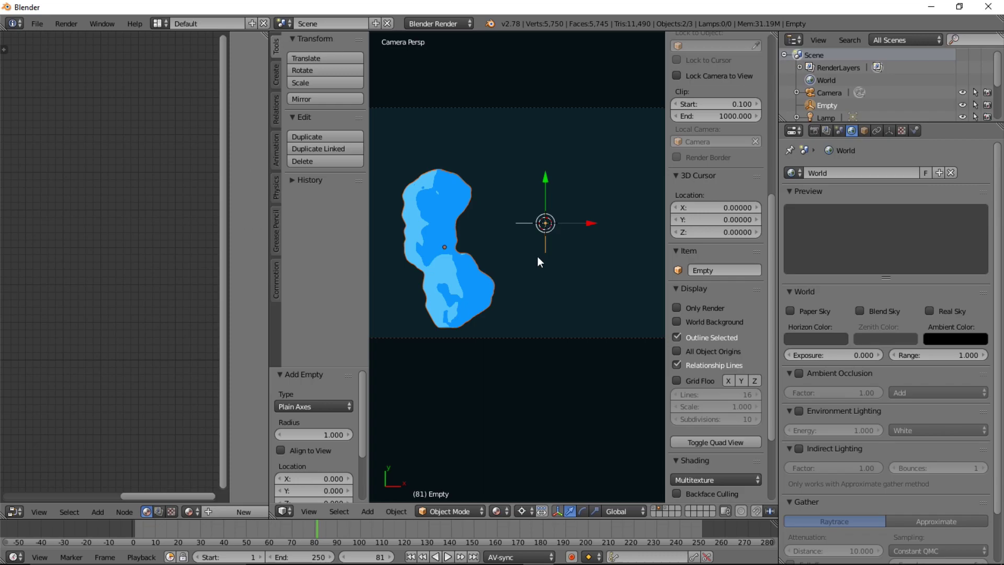
key("ctrl+p")
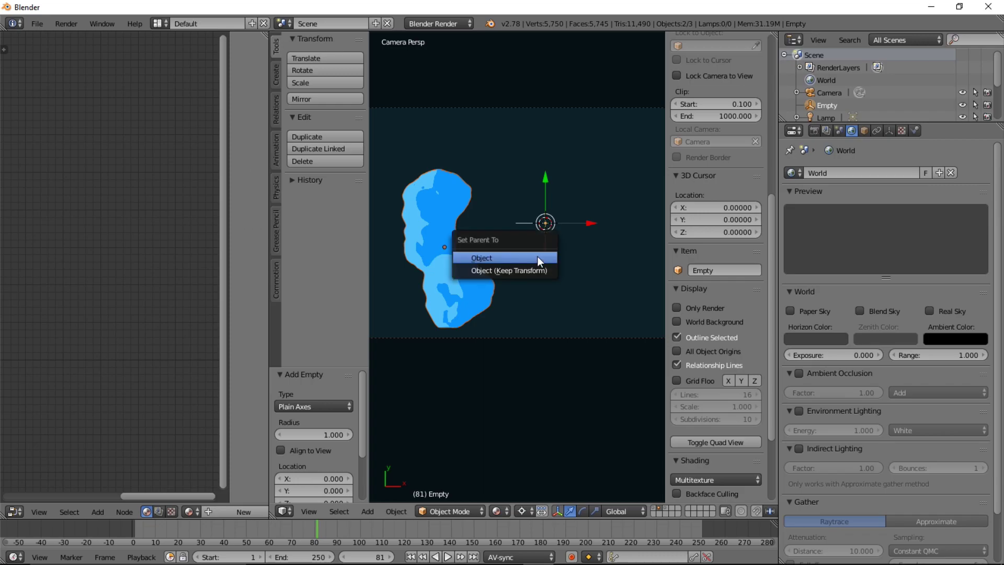
left_click(495, 269)
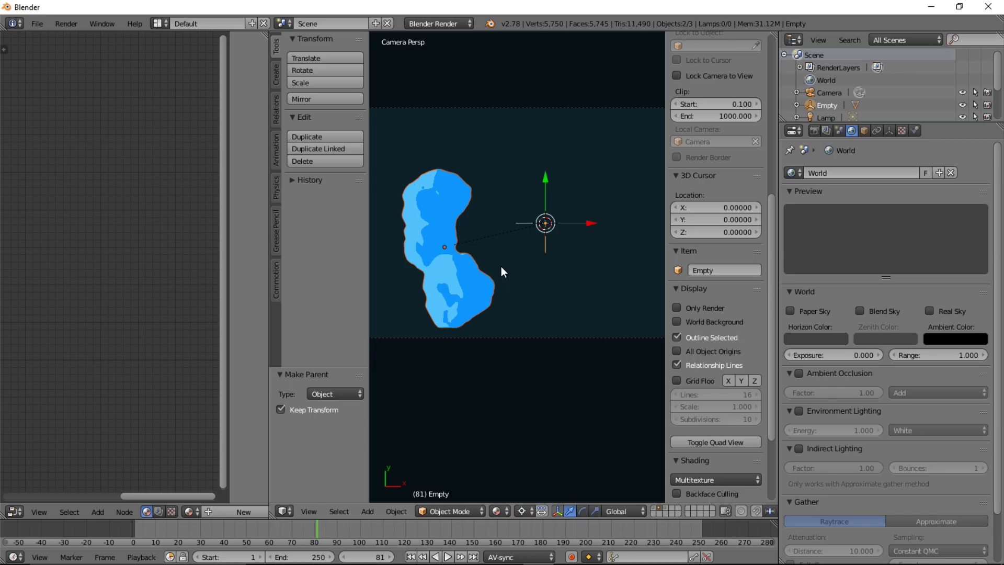
Put the blob and its parent empty into a new group.
key("ctrl+g")
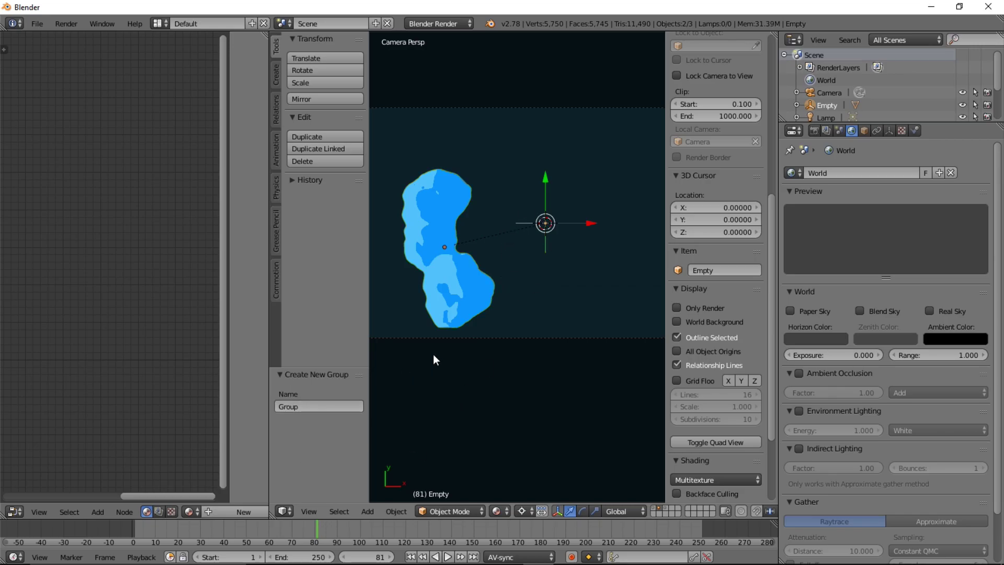
scroll(455, 387, "down", 2)
scroll(733, 352, "down", 5)
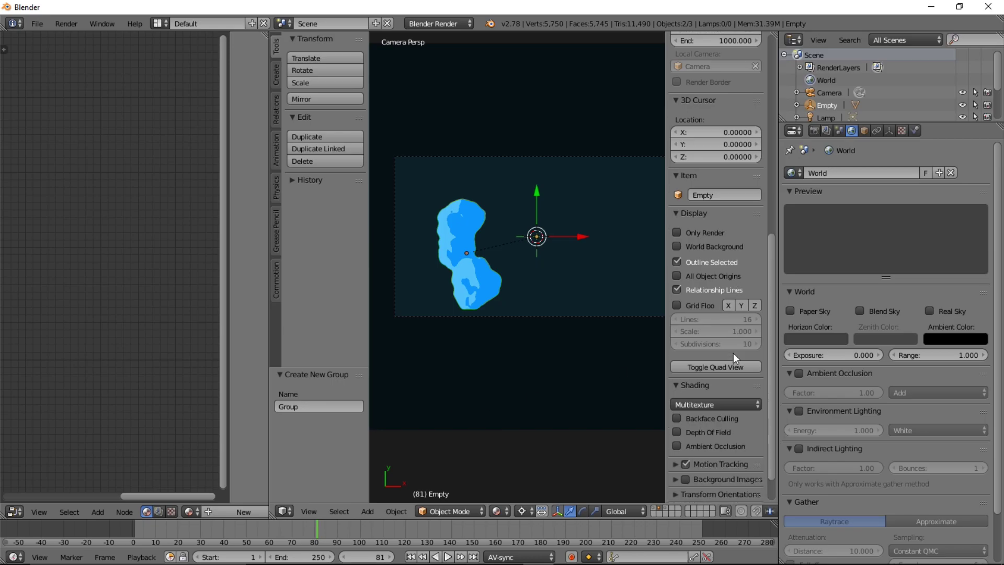
Test-move the empty to check that the blob follows it, and cancel the move.
left_click(717, 490)
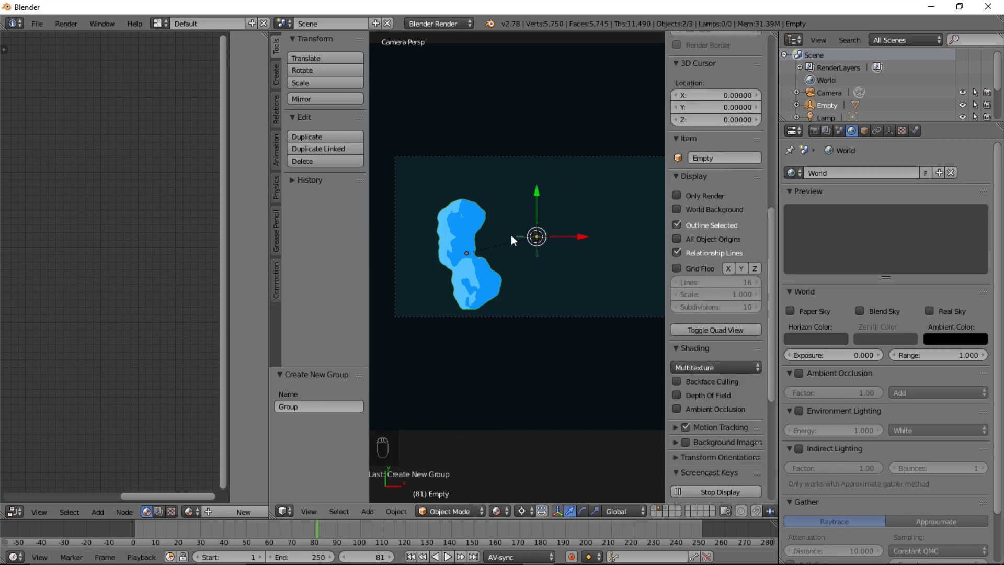
right_click(536, 237)
key("g")
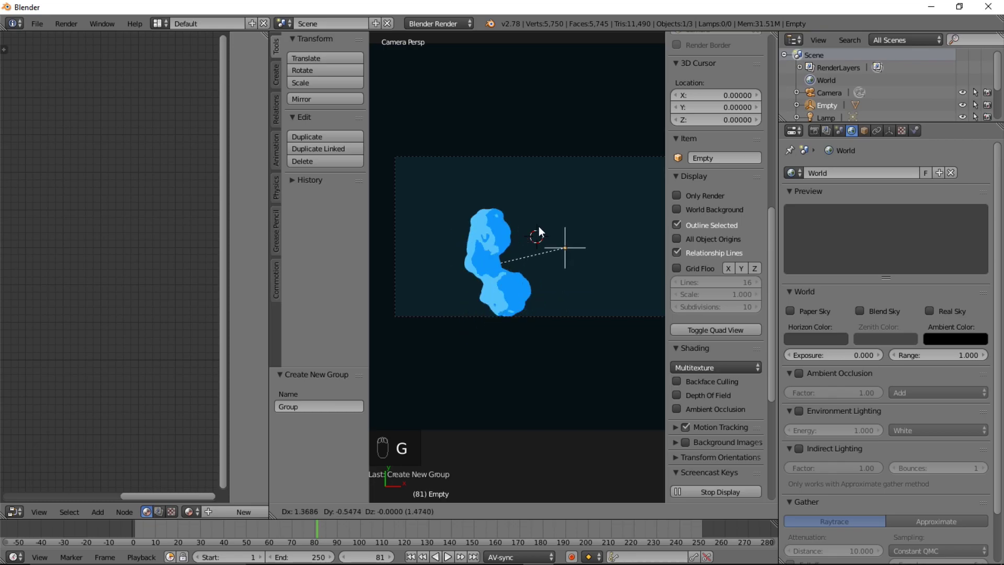
key("Escape")
key("ctrl+z")
Duplicate the blob and its parent empty in place, and rotate one empty about -182° around the global Z axis.
key("shift+d")
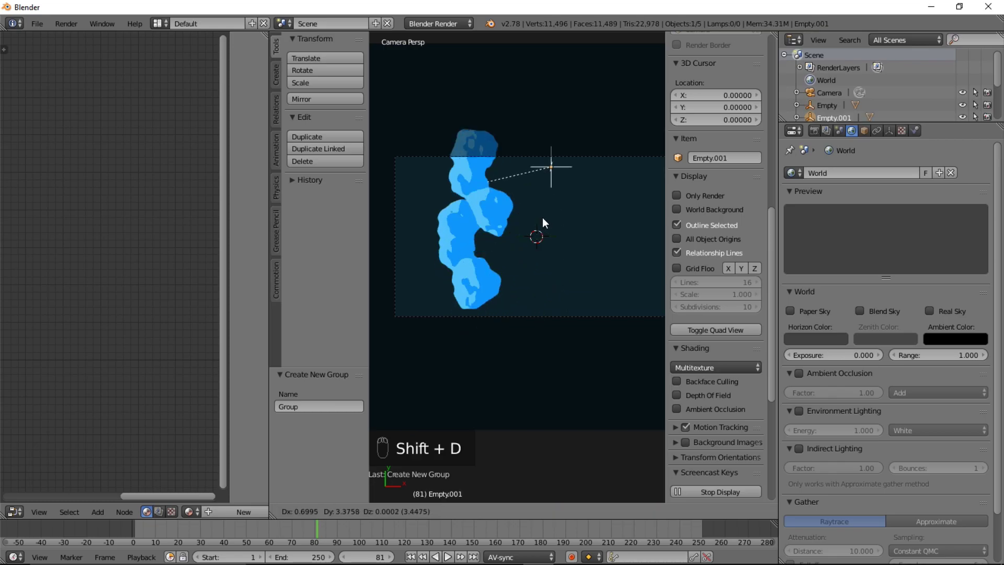
right_click(538, 238)
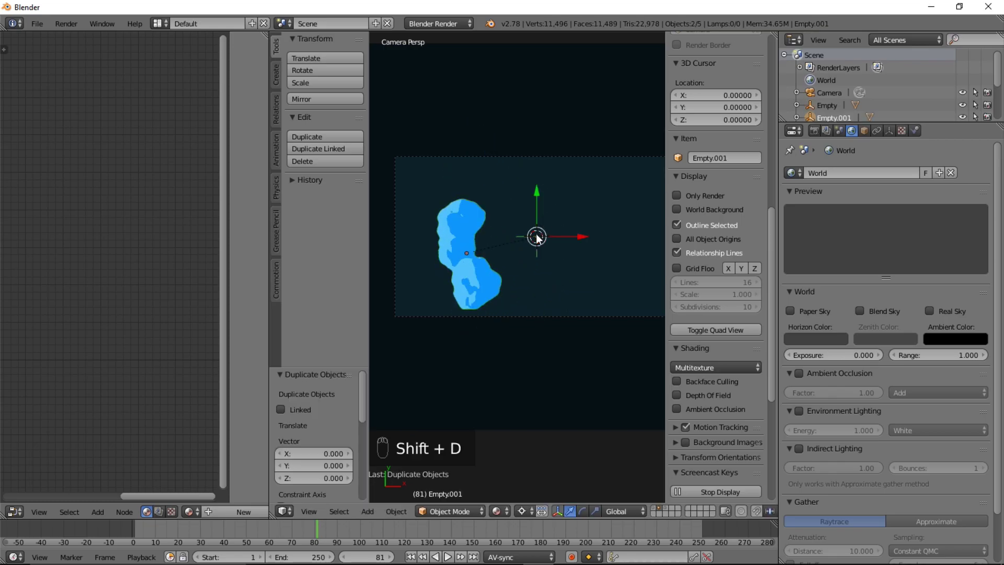
right_click(559, 216)
key("r")
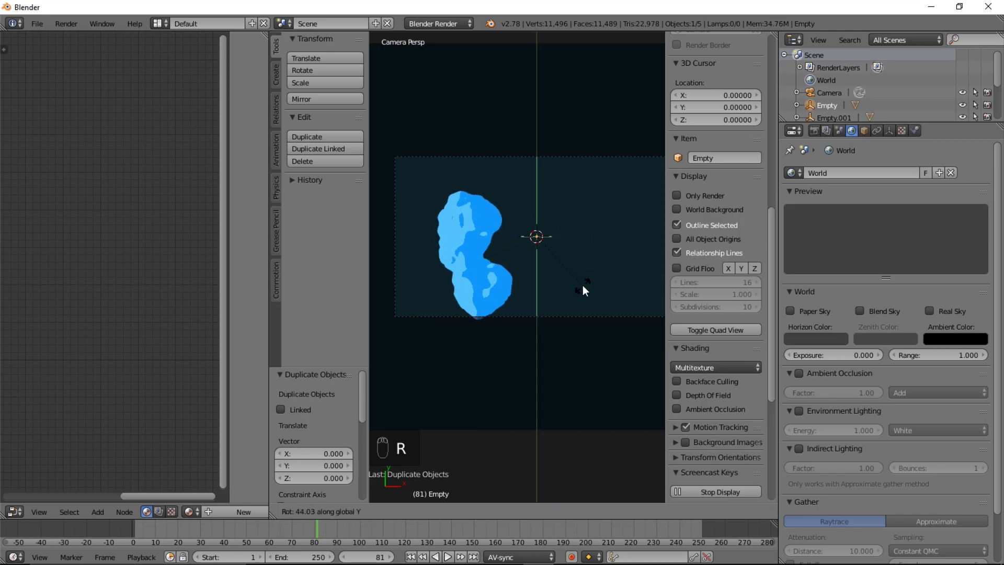
key("r")
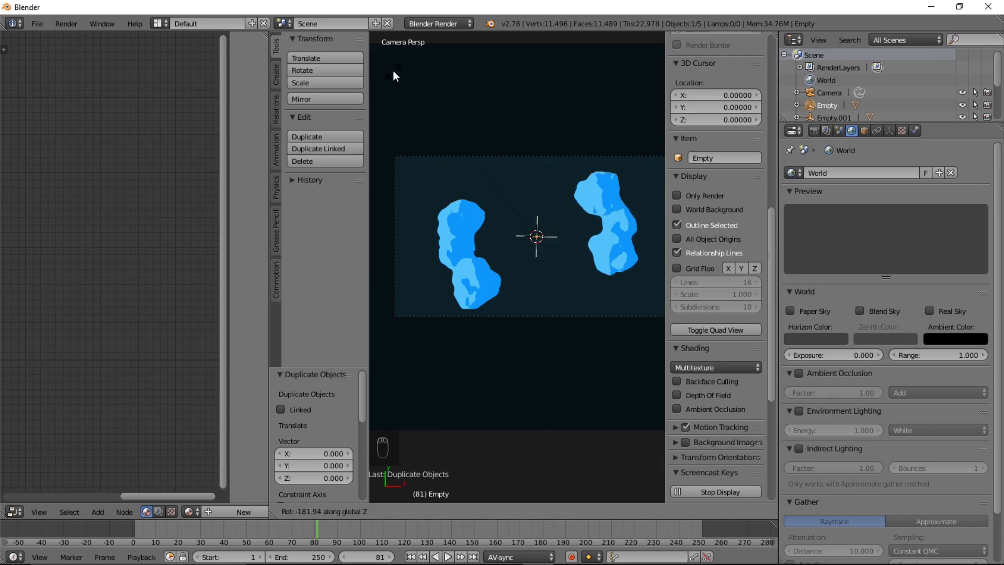
left_click(393, 70)
Play the animation to check both opposing blobs, and stop at frame 76.
key("shift+alt+a")
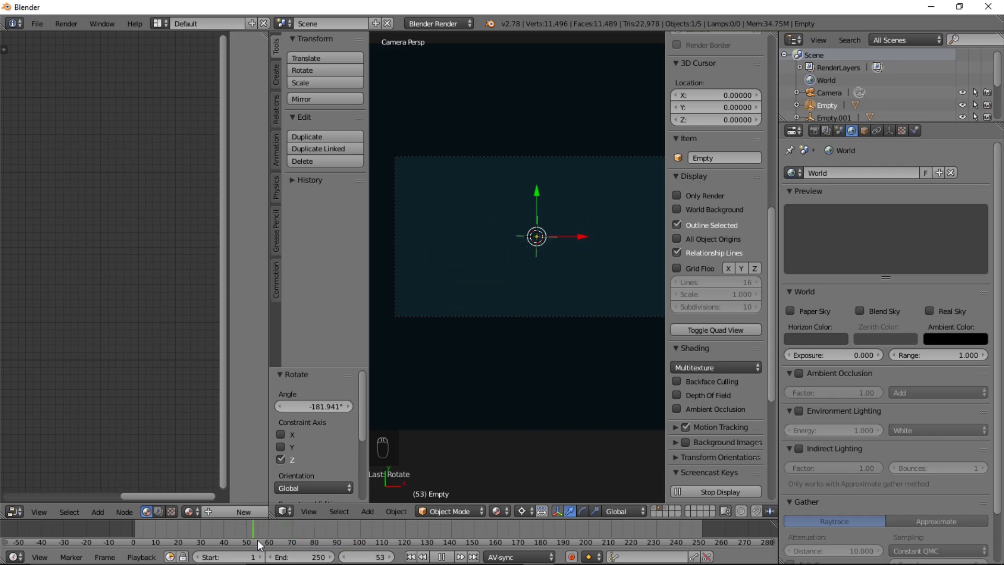
key("alt+a")
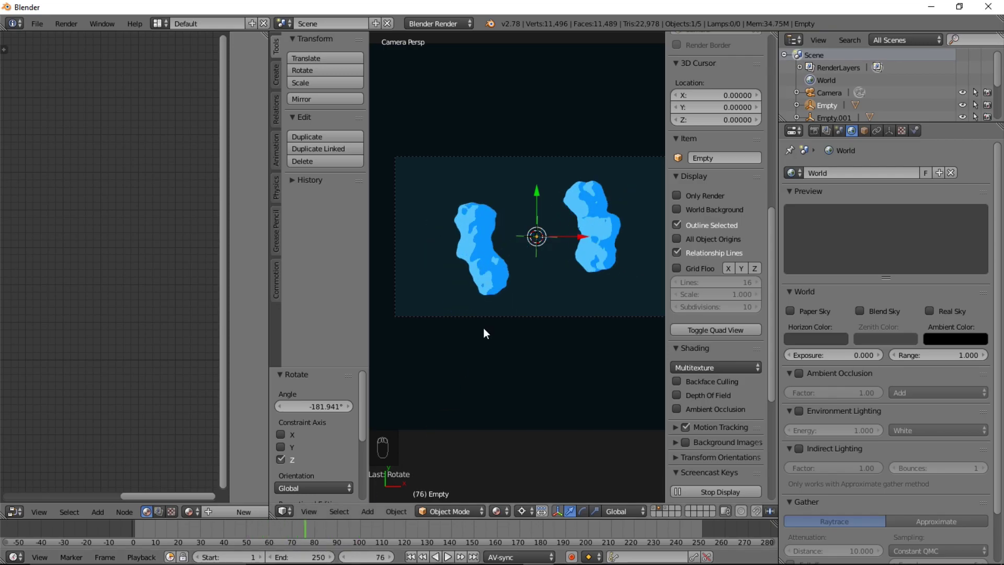
scroll(486, 322, "up", 2)
Make the Displace texture of the rotated blob a single-user copy.
right_click(623, 174)
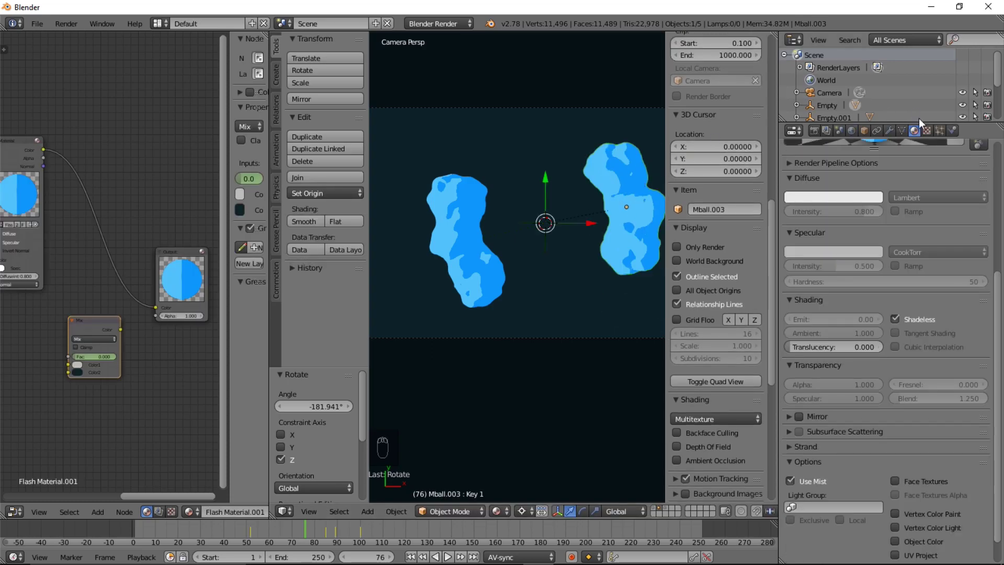
left_click(927, 134)
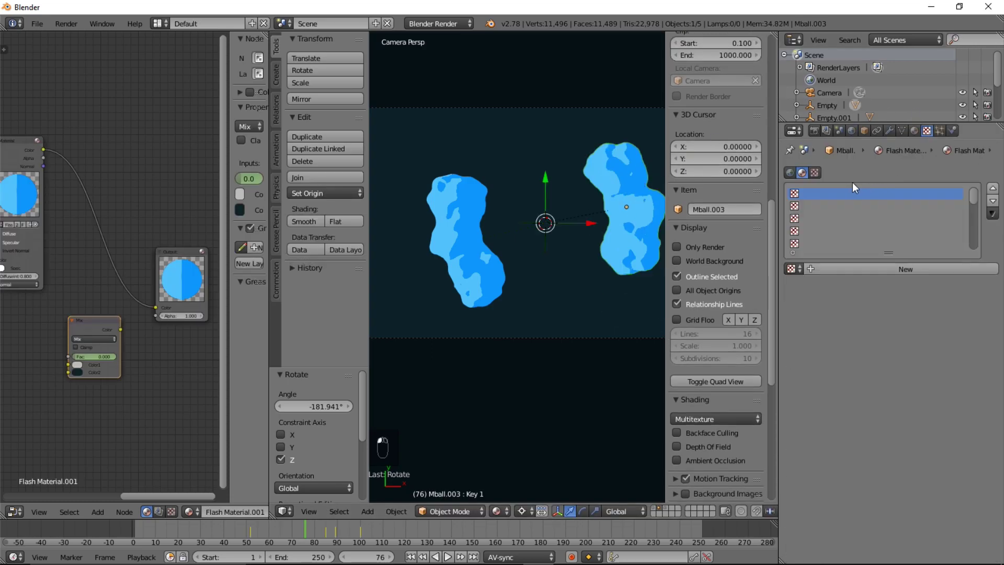
left_click(814, 174)
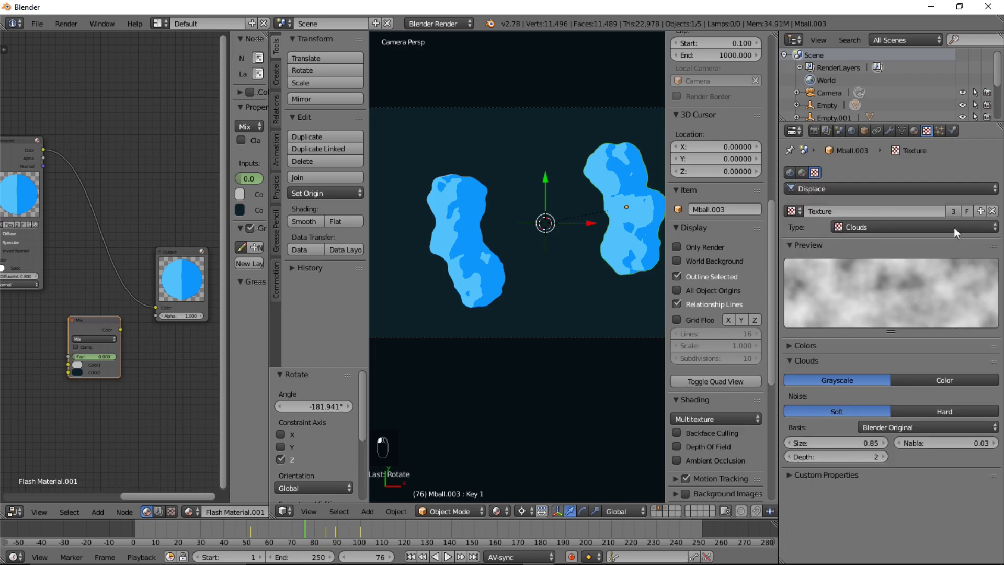
left_click(952, 211)
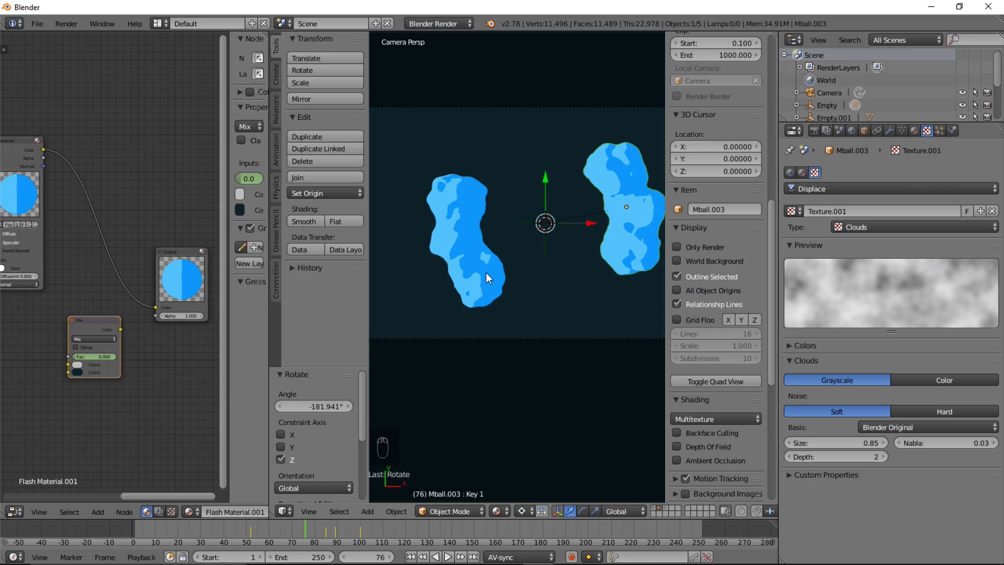
Set the copied clouds texture's noise basis to Voronoi F1 and its depth to 0.
left_click(891, 426)
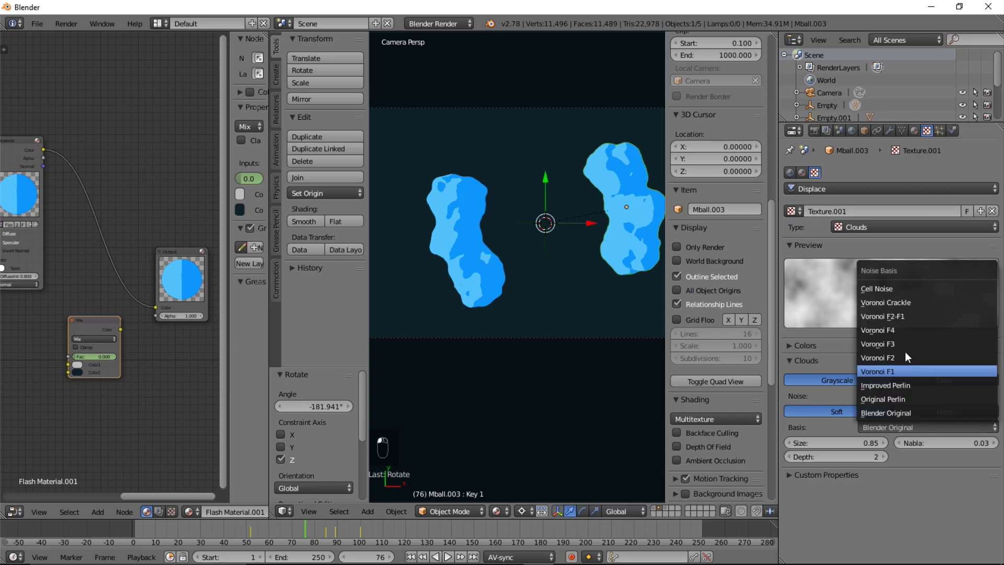
left_click(909, 372)
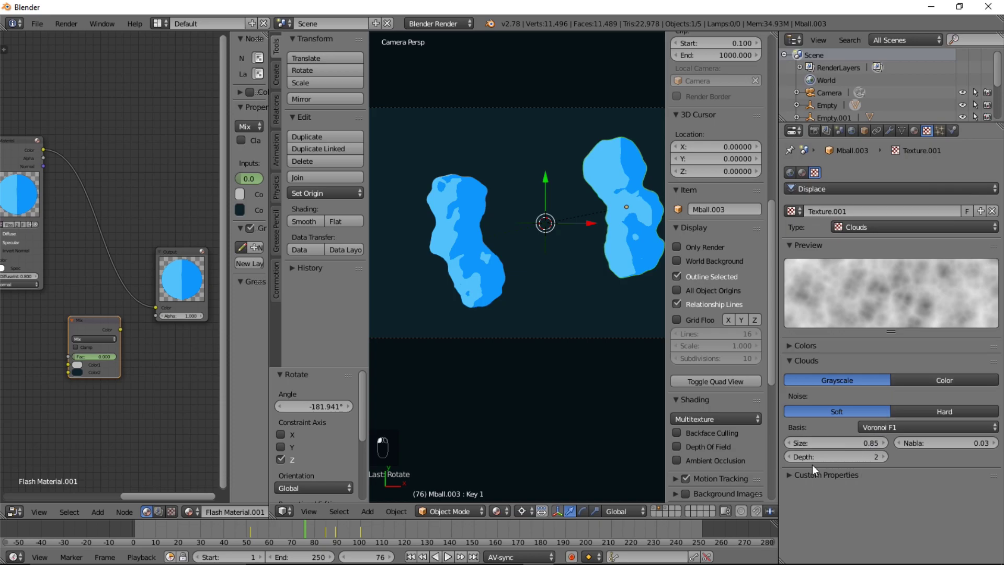
left_click_drag(814, 459, 796, 459)
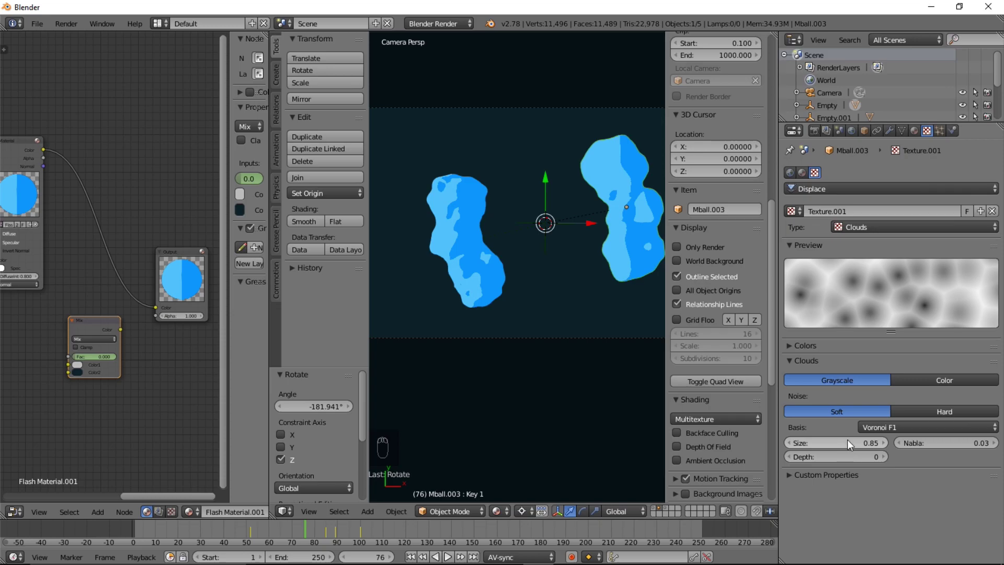
Set the rotated blob's Displace modifier strength to 2.6 and its clouds texture size to 1.35.
left_click(888, 132)
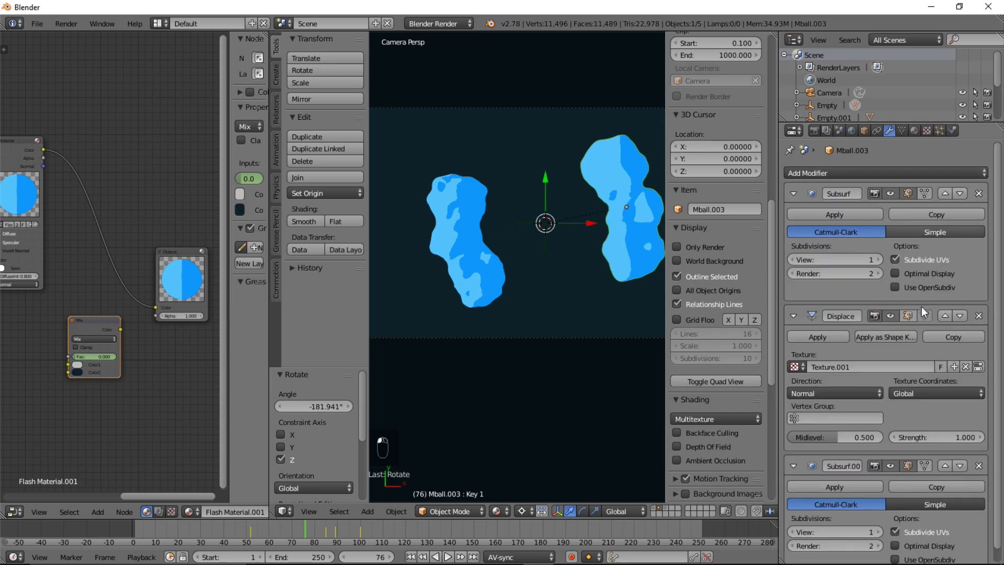
left_click_drag(936, 437, 973, 437)
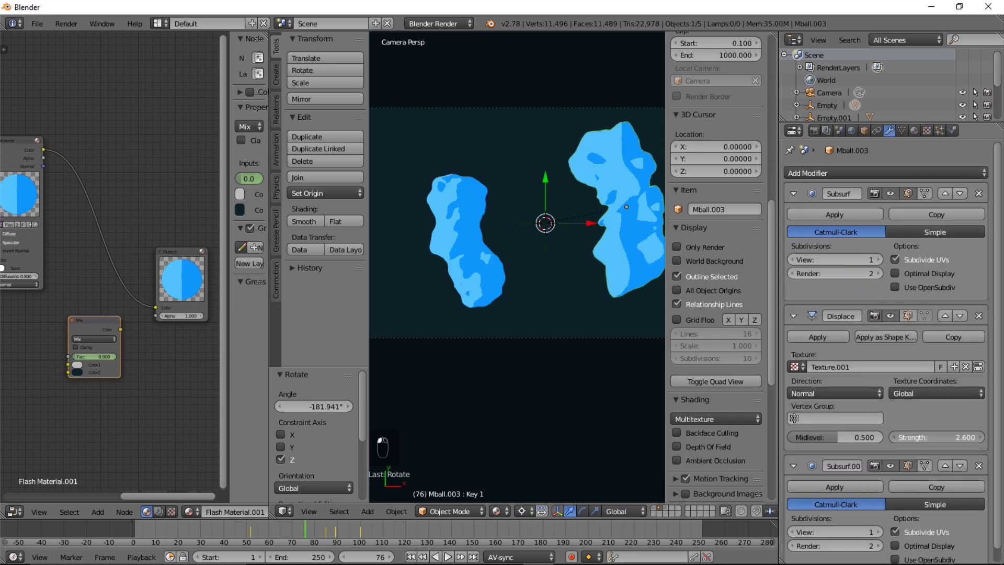
left_click(927, 131)
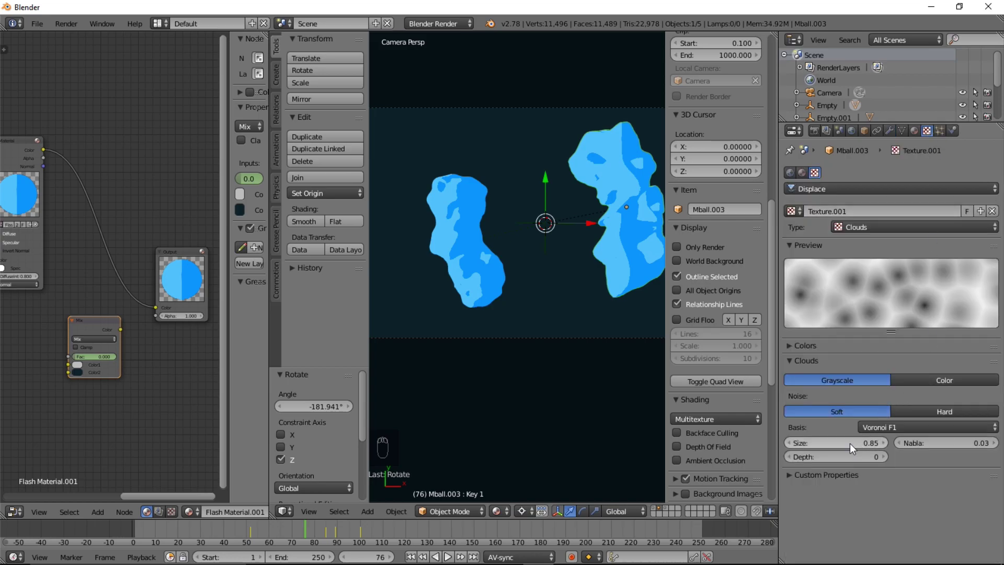
left_click_drag(849, 444, 883, 443)
Play the animation again from an earlier frame and stop at frame 89 to compare the two blobs' shapes.
scroll(526, 352, "down", 2)
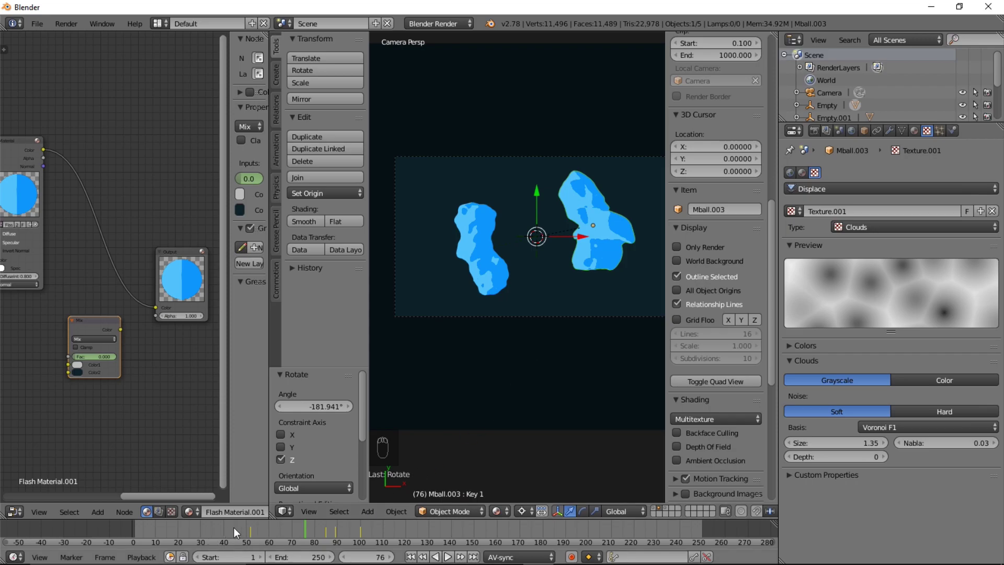
key("shift+Left")
key("alt+a")
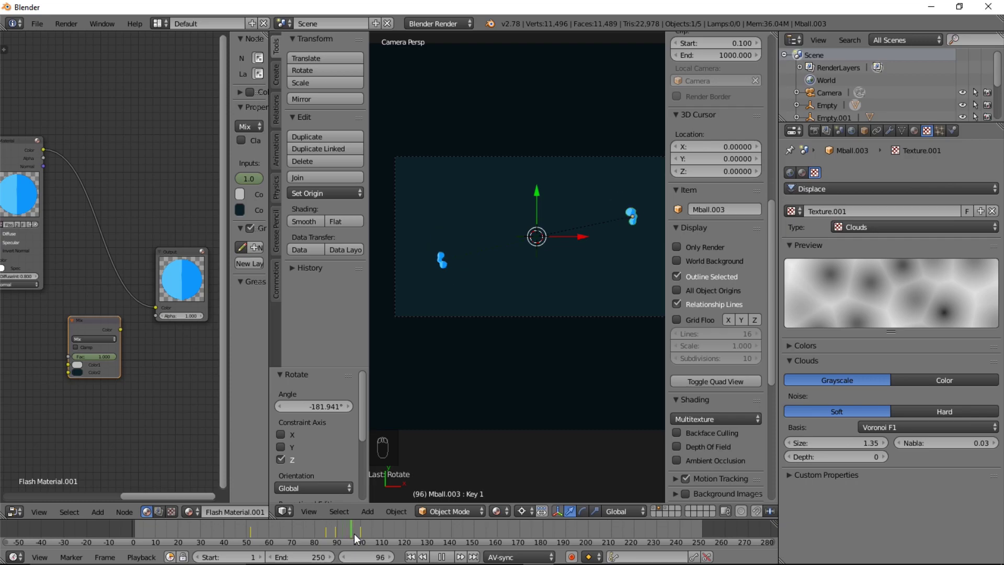
left_click_drag(353, 533, 268, 526)
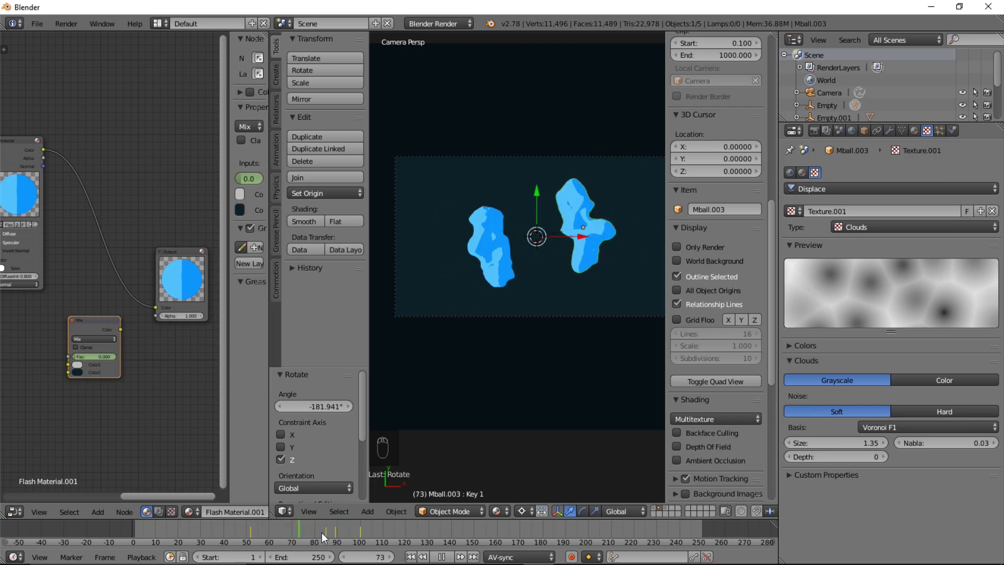
key("alt+a")
scroll(589, 275, "up", 2)
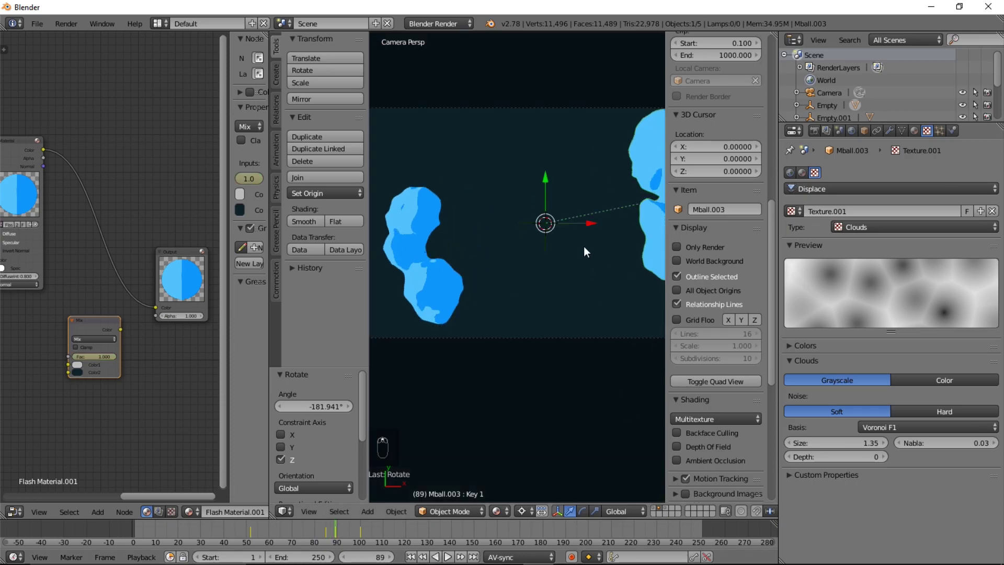
scroll(586, 251, "down", 2)
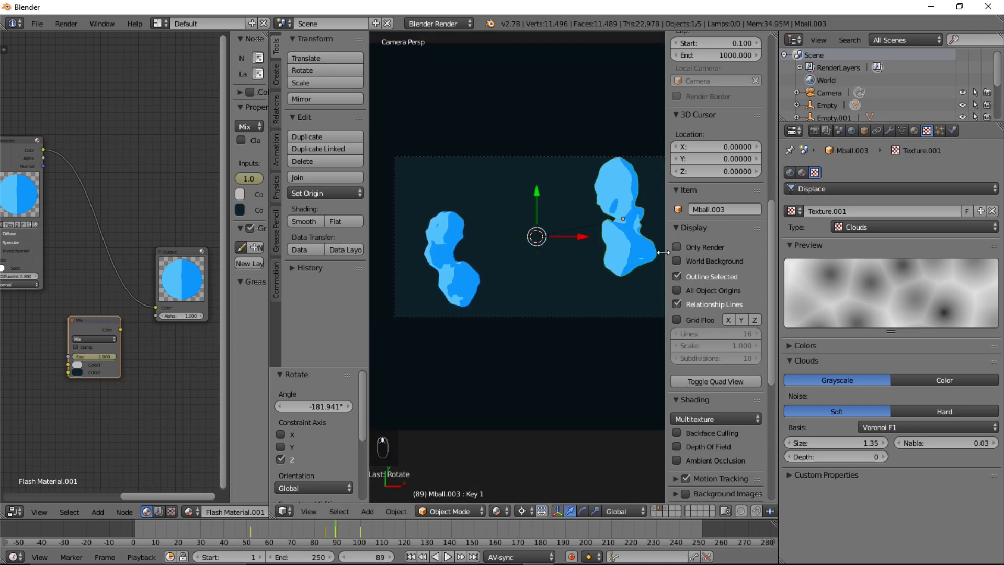
Narrow the 3D view's properties region to fit the whole camera frame, and show the render layer settings.
left_click_drag(663, 252, 719, 251)
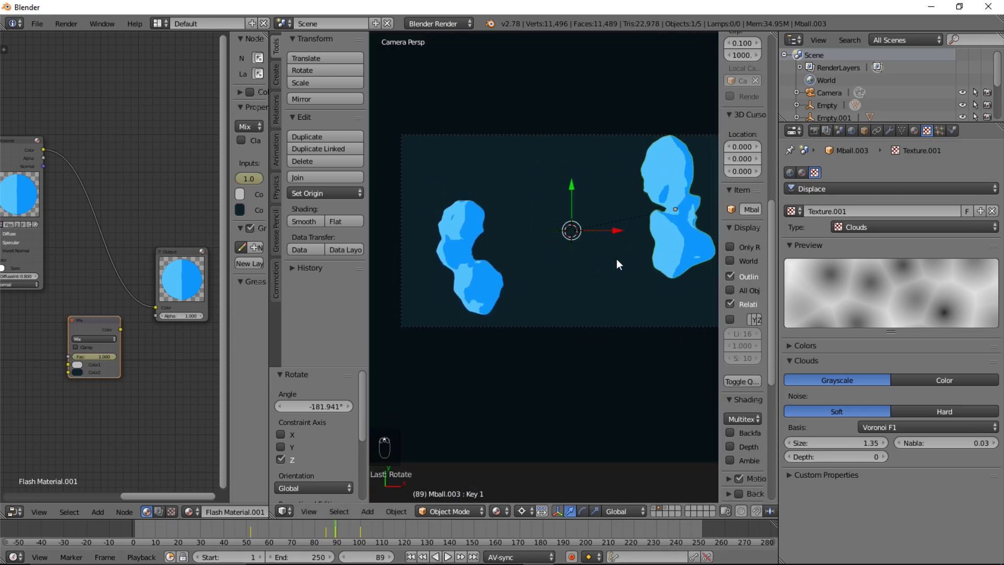
middle_click_drag(612, 250, 565, 271, "shift")
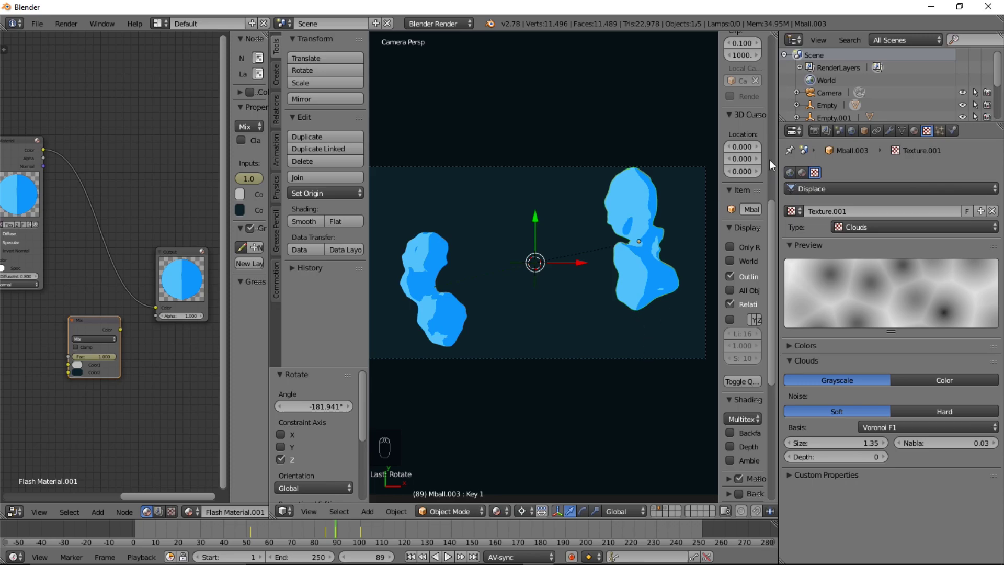
left_click(823, 131)
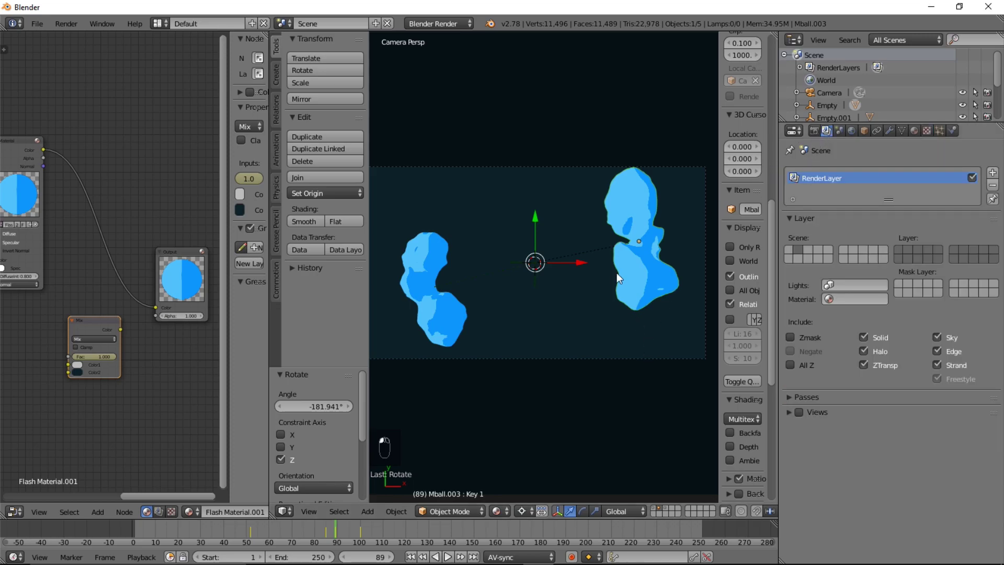